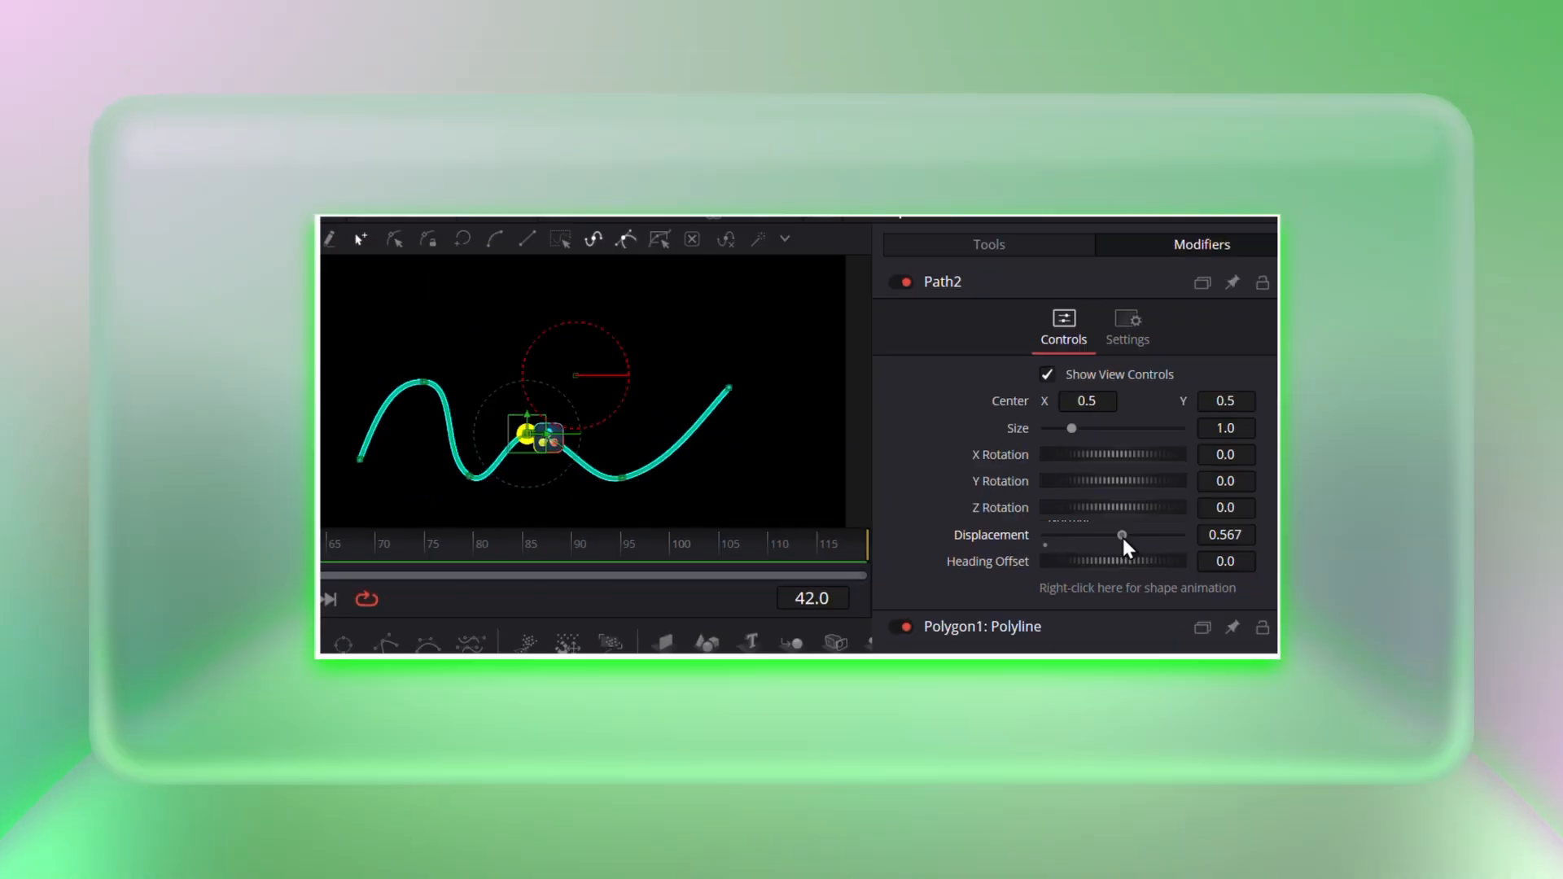
Vary Path2's Displacement to preview the objects travelling along the drawn curve.
{"action": "left_click_drag", "start_coordinate": [1122, 539], "coordinate": [1237, 530]}
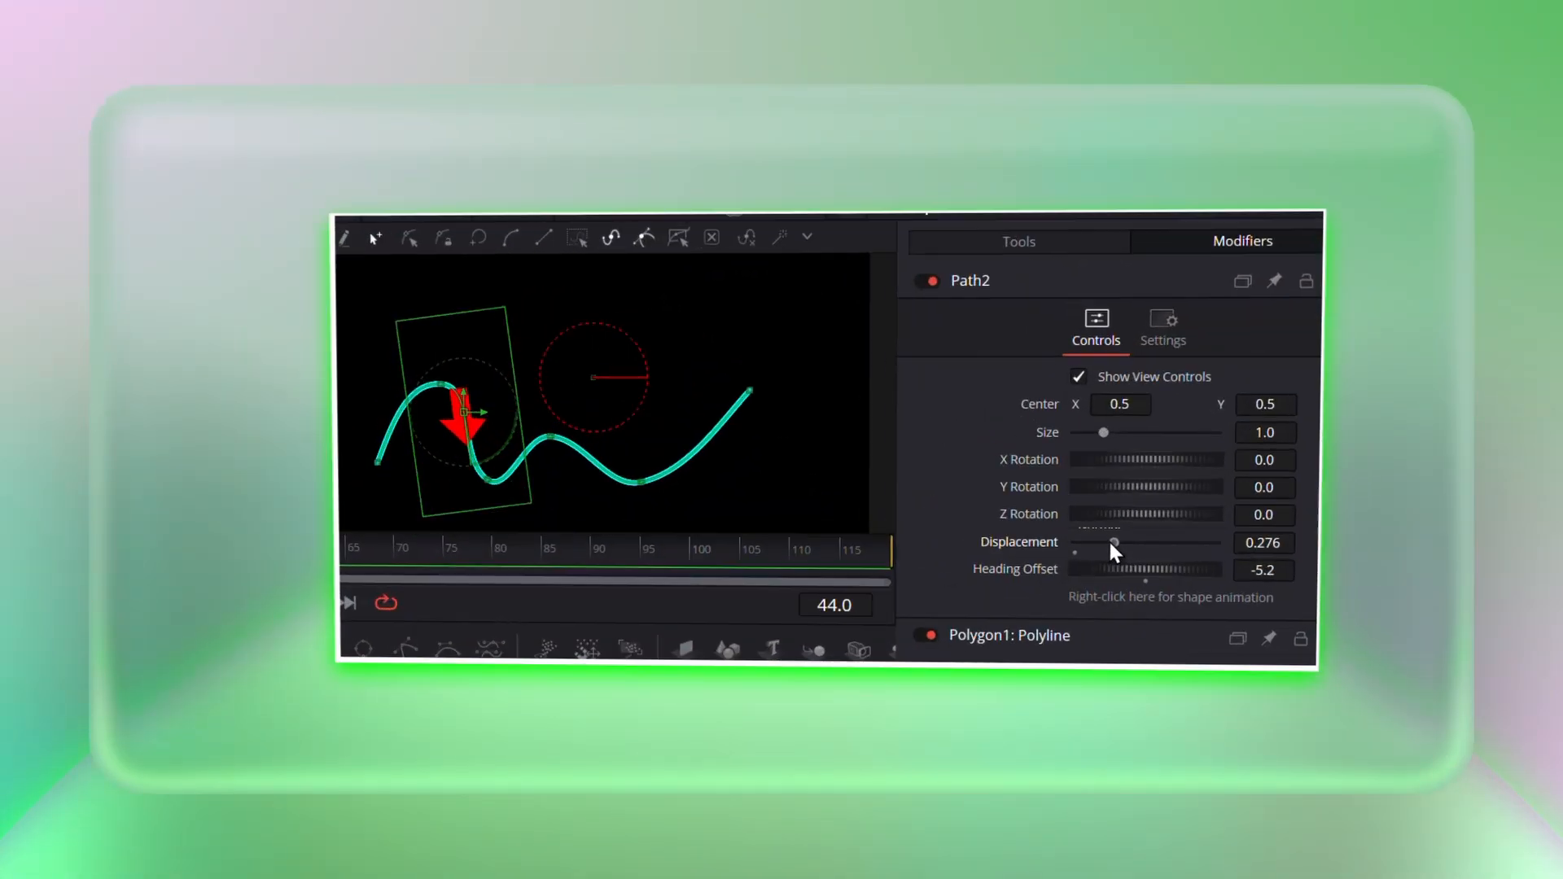
{"action": "left_click_drag", "start_coordinate": [1107, 539], "coordinate": [1232, 548]}
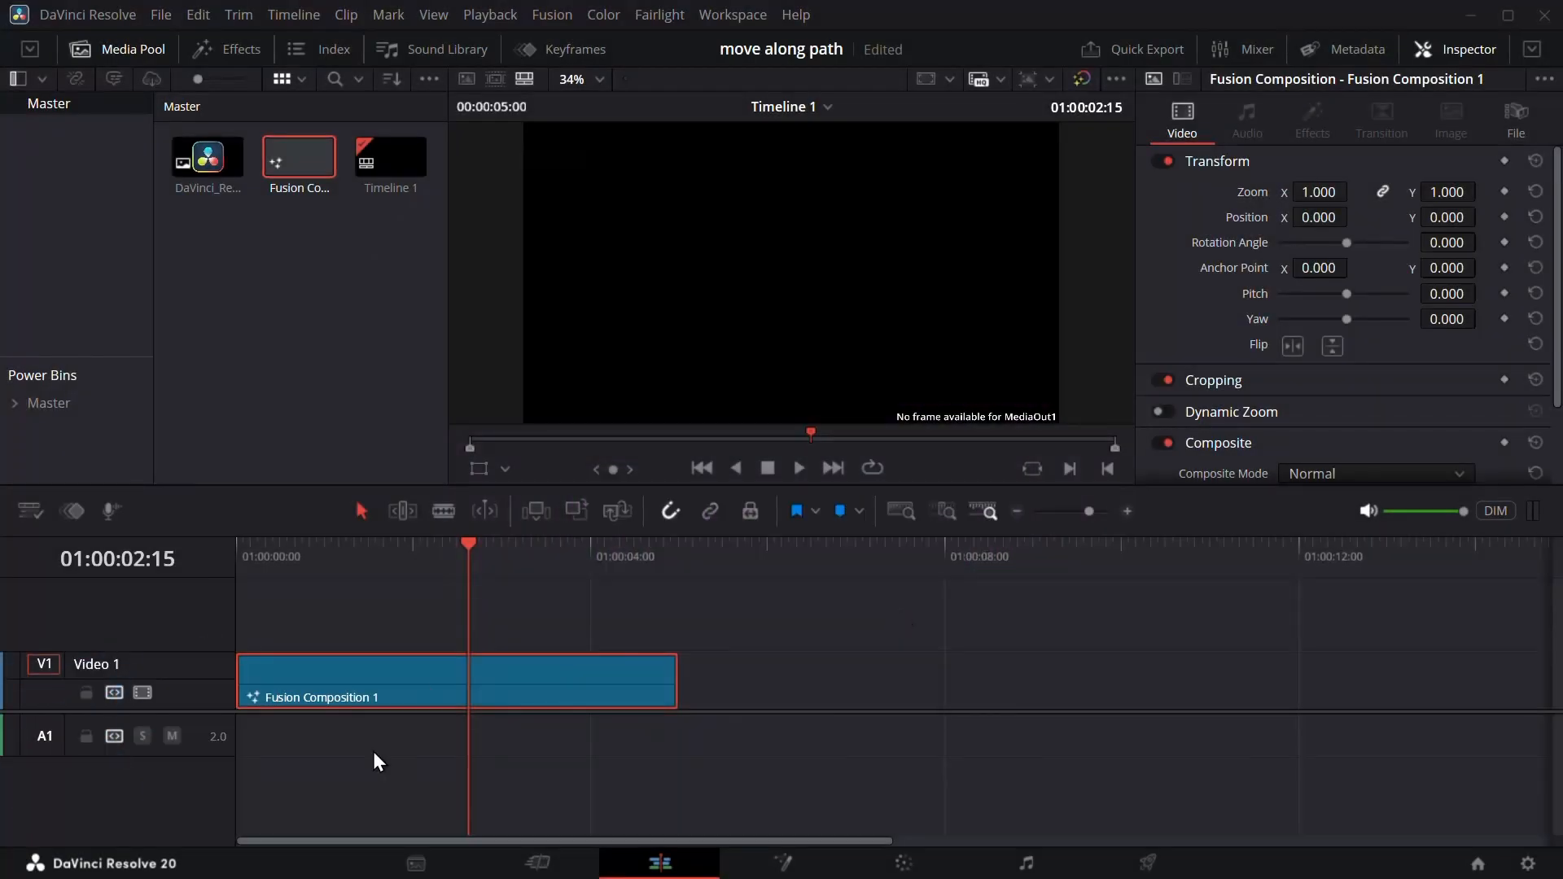
Open Fusion Composition 1 for node editing in Fusion and connect a Background node to MediaOut1.
{"action": "left_click_drag", "start_coordinate": [475, 607], "coordinate": [453, 600]}
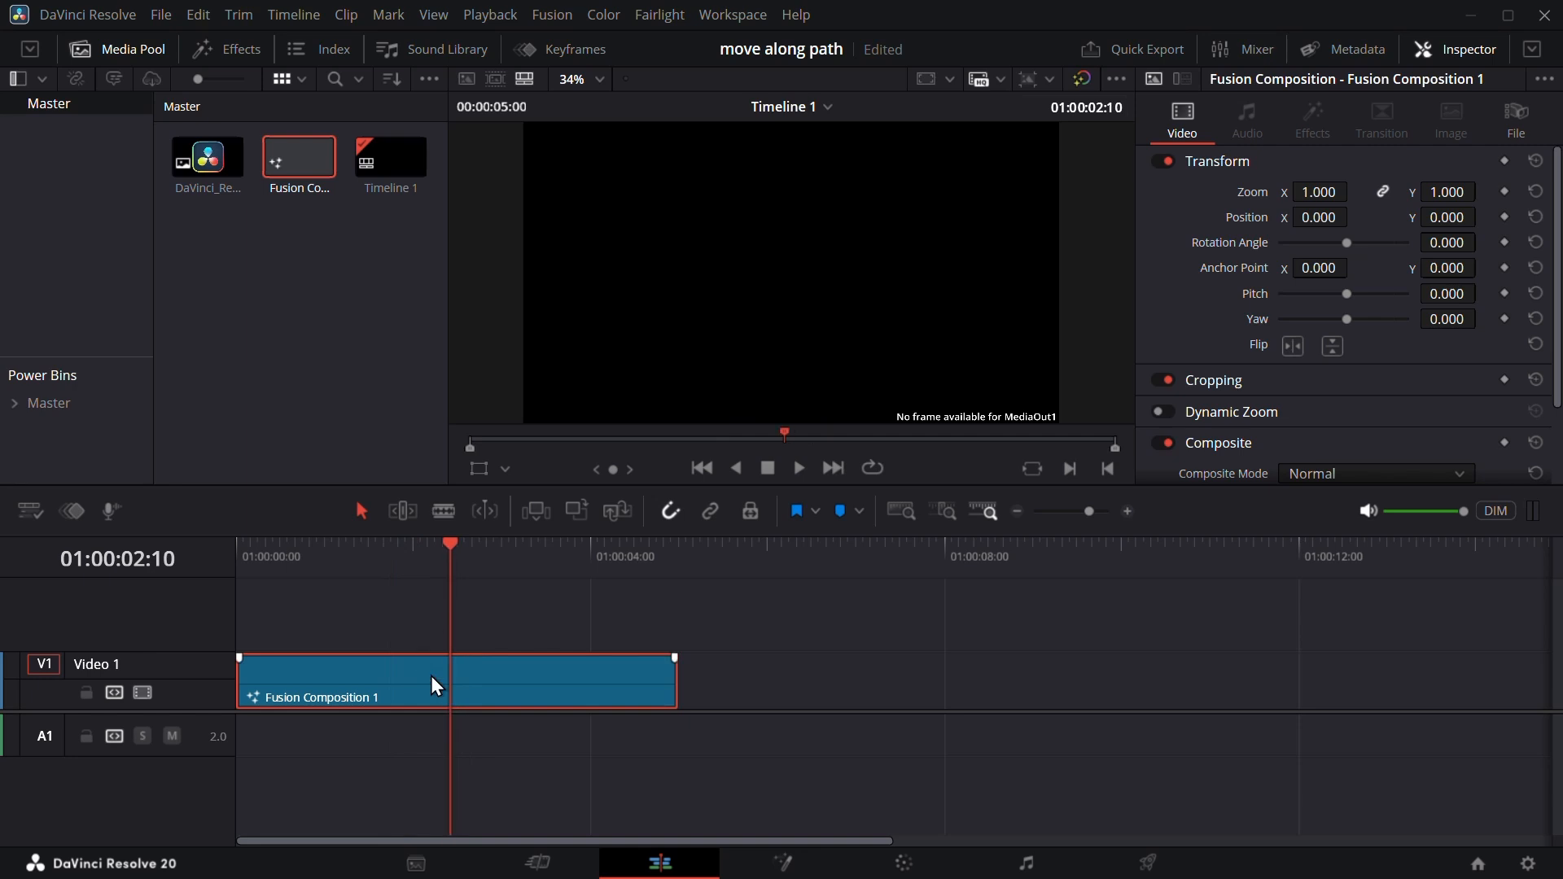
{"action": "left_click", "coordinate": [786, 866]}
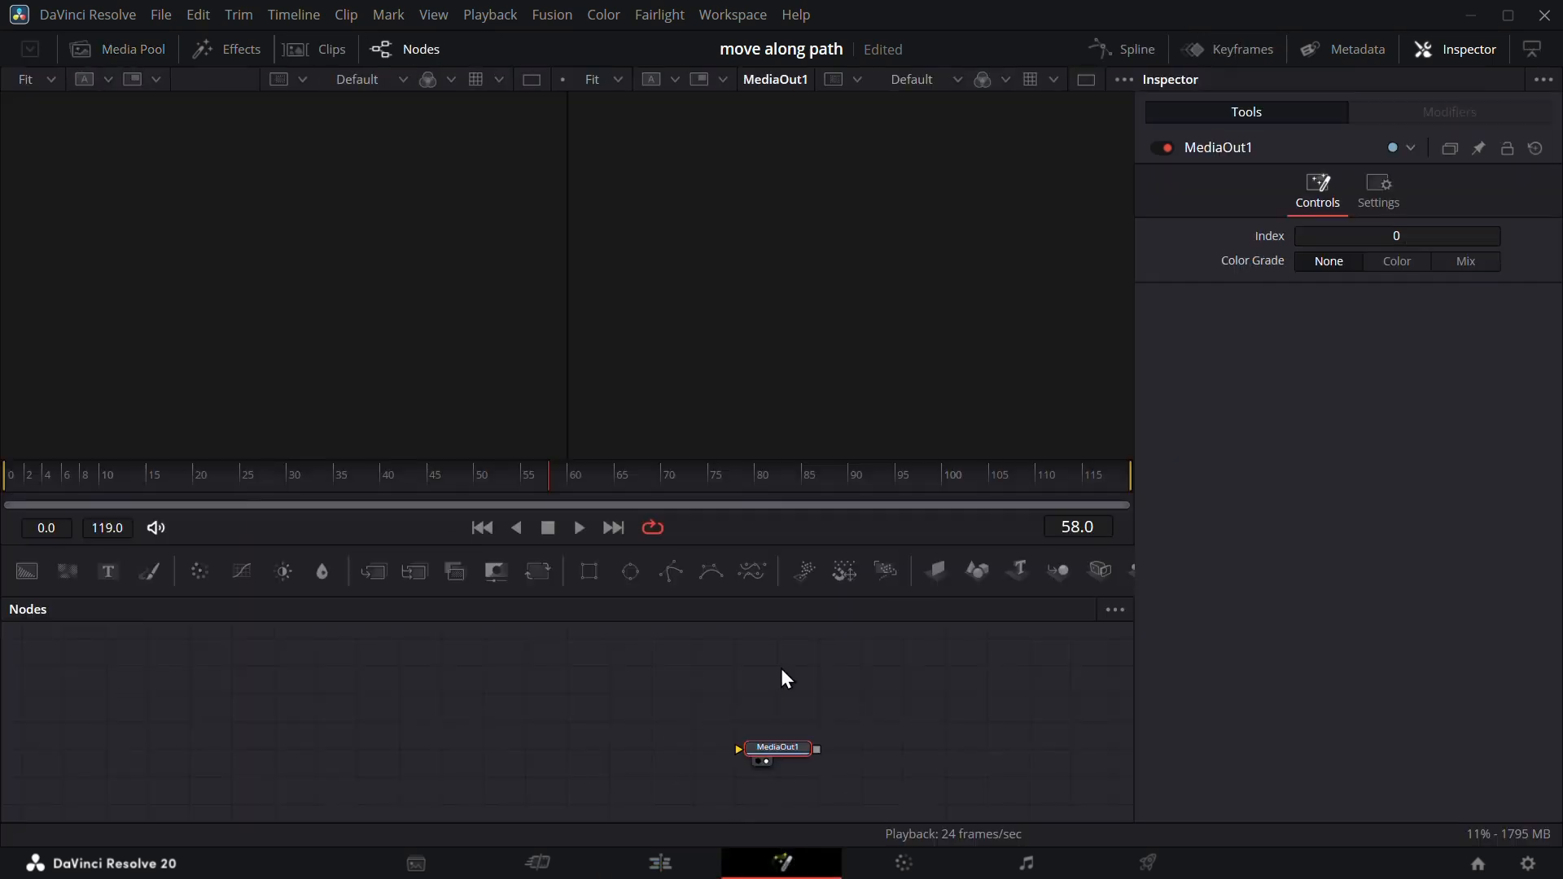
{"action": "left_click_drag", "start_coordinate": [25, 570], "coordinate": [801, 752]}
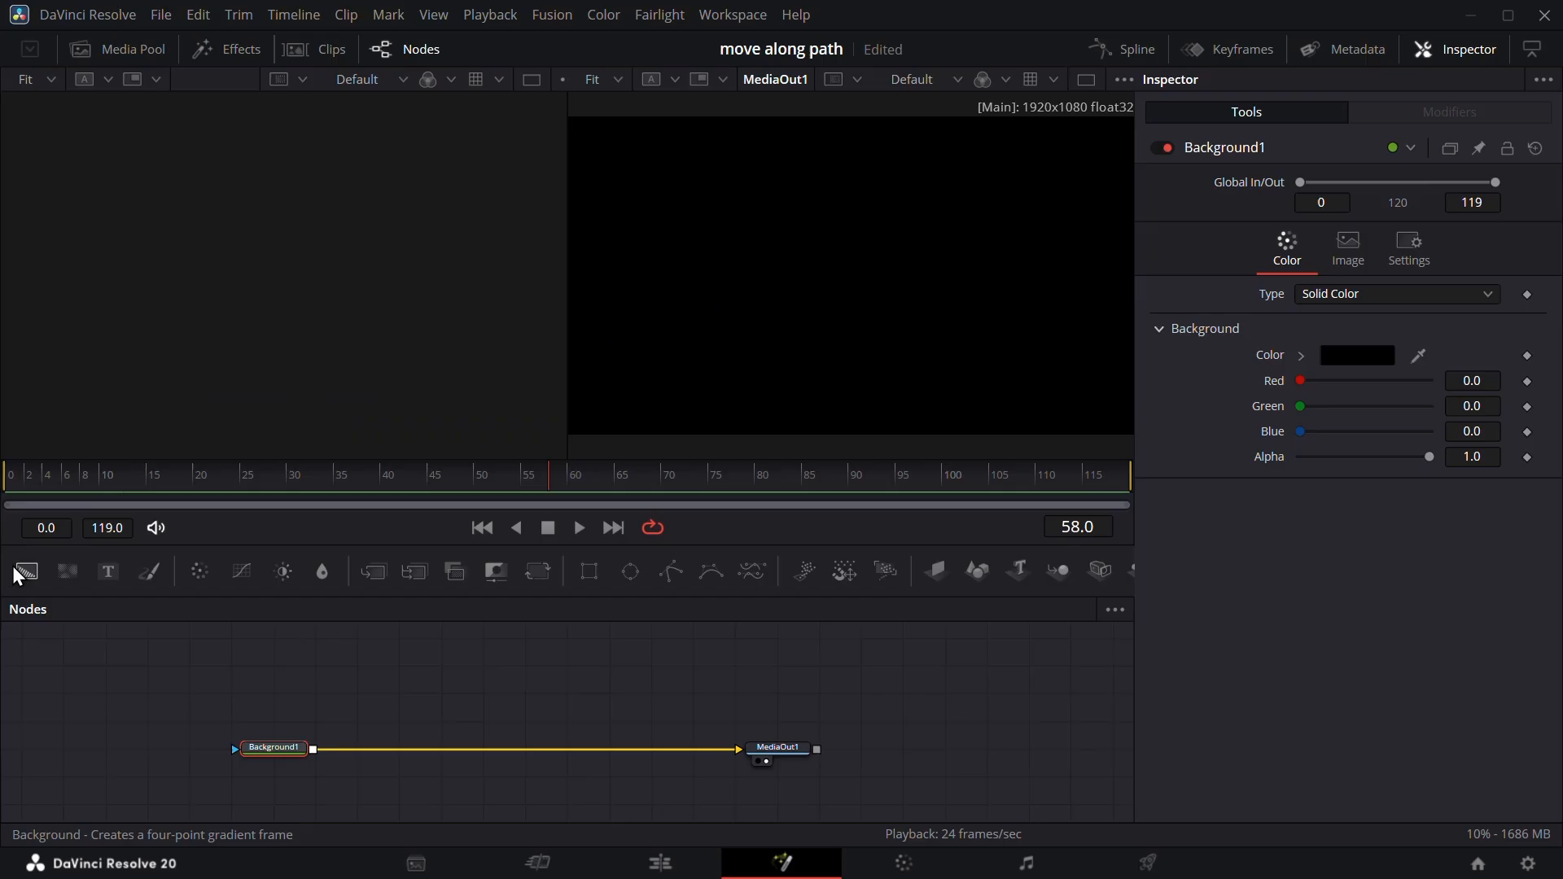
Add a second Background node above the first and mask it with an Ellipse node.
{"action": "left_click_drag", "start_coordinate": [17, 577], "coordinate": [409, 680]}
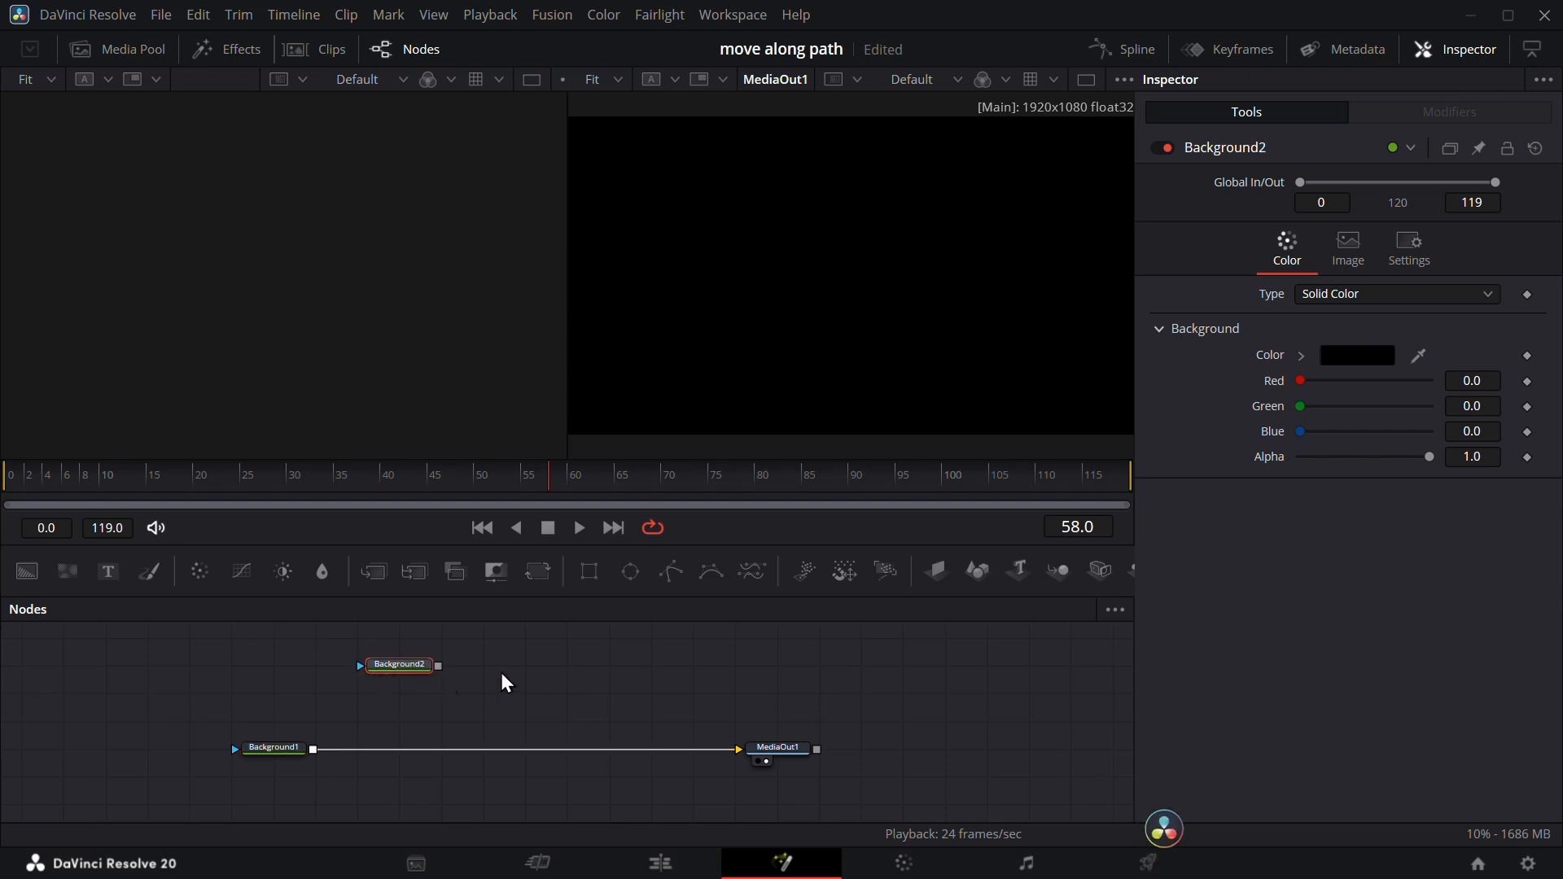
{"action": "left_click_drag", "start_coordinate": [630, 572], "coordinate": [321, 669]}
{"action": "left_click_drag", "start_coordinate": [347, 667], "coordinate": [359, 667]}
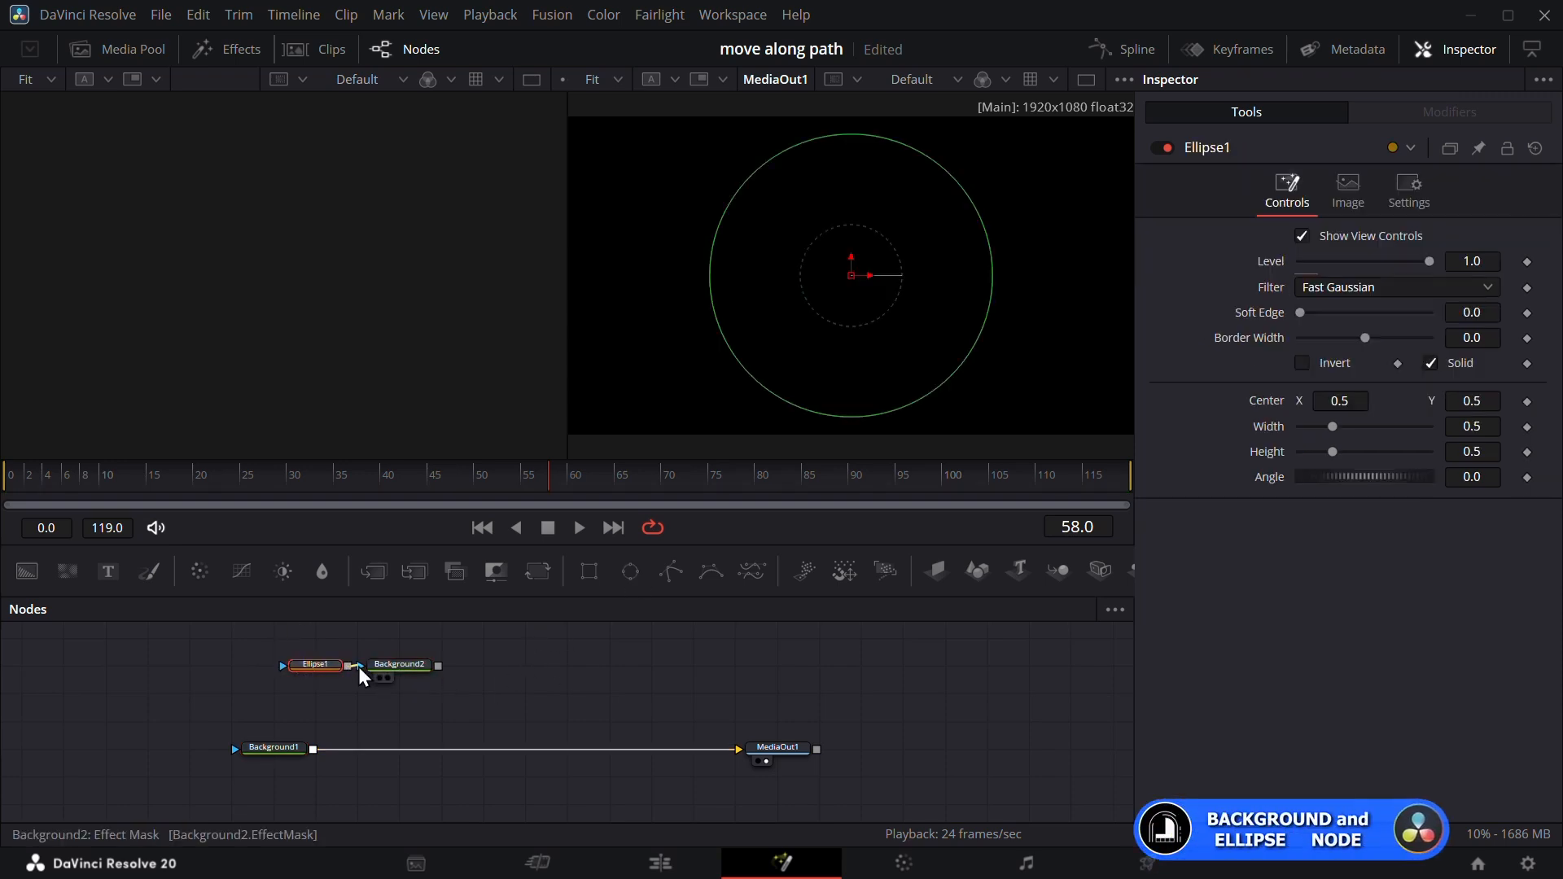
Colour Background2 yellow with Red 1.0 and Green 1.0, and merge it over Background1.
{"action": "left_click", "coordinate": [404, 670]}
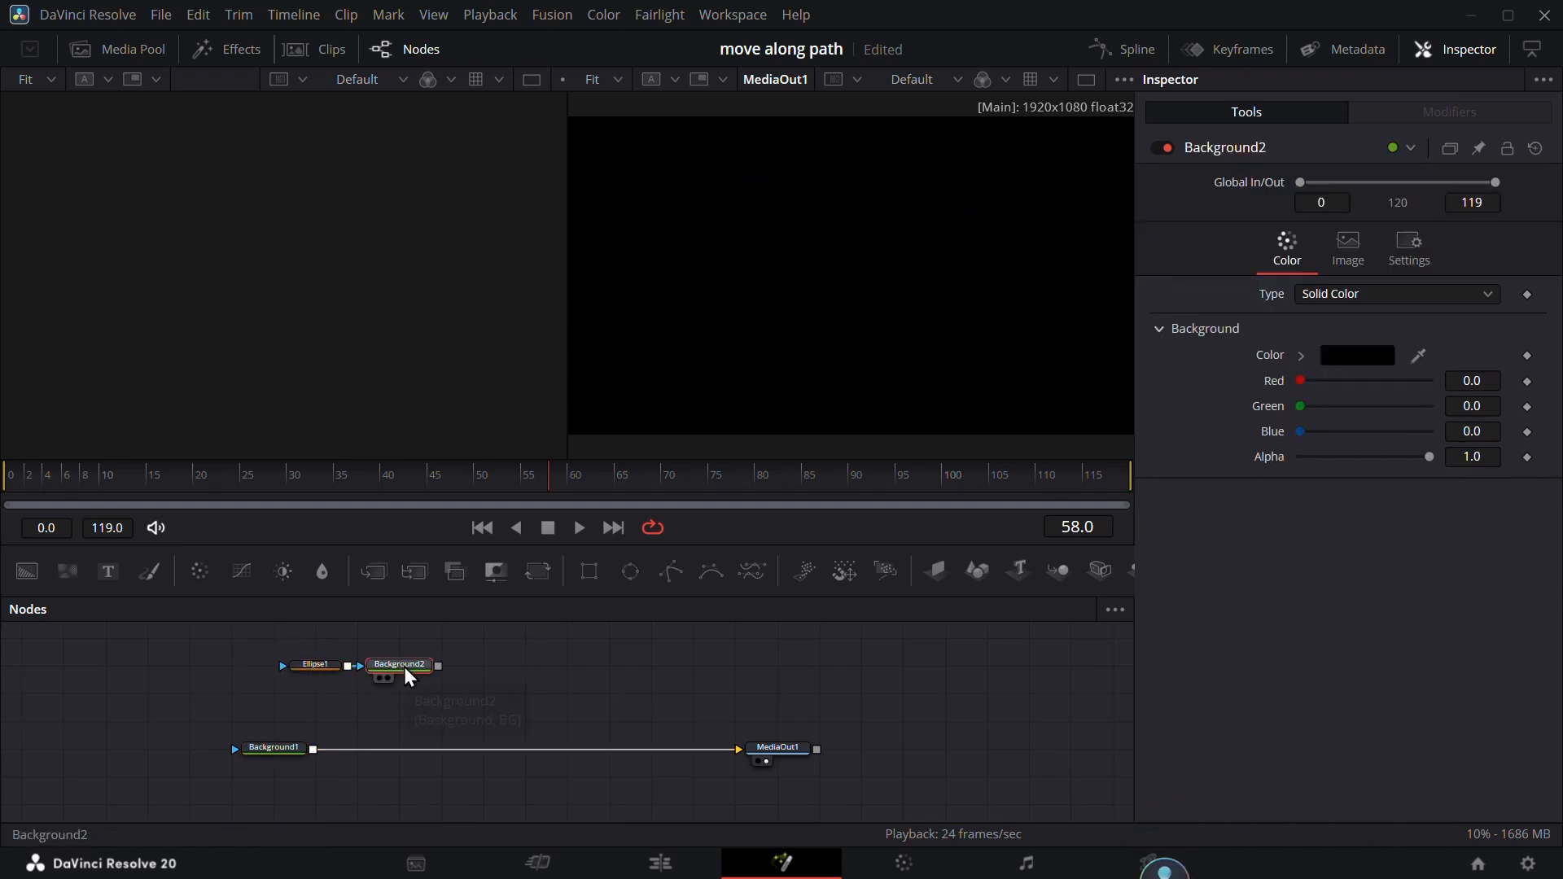
{"action": "key", "text": "1"}
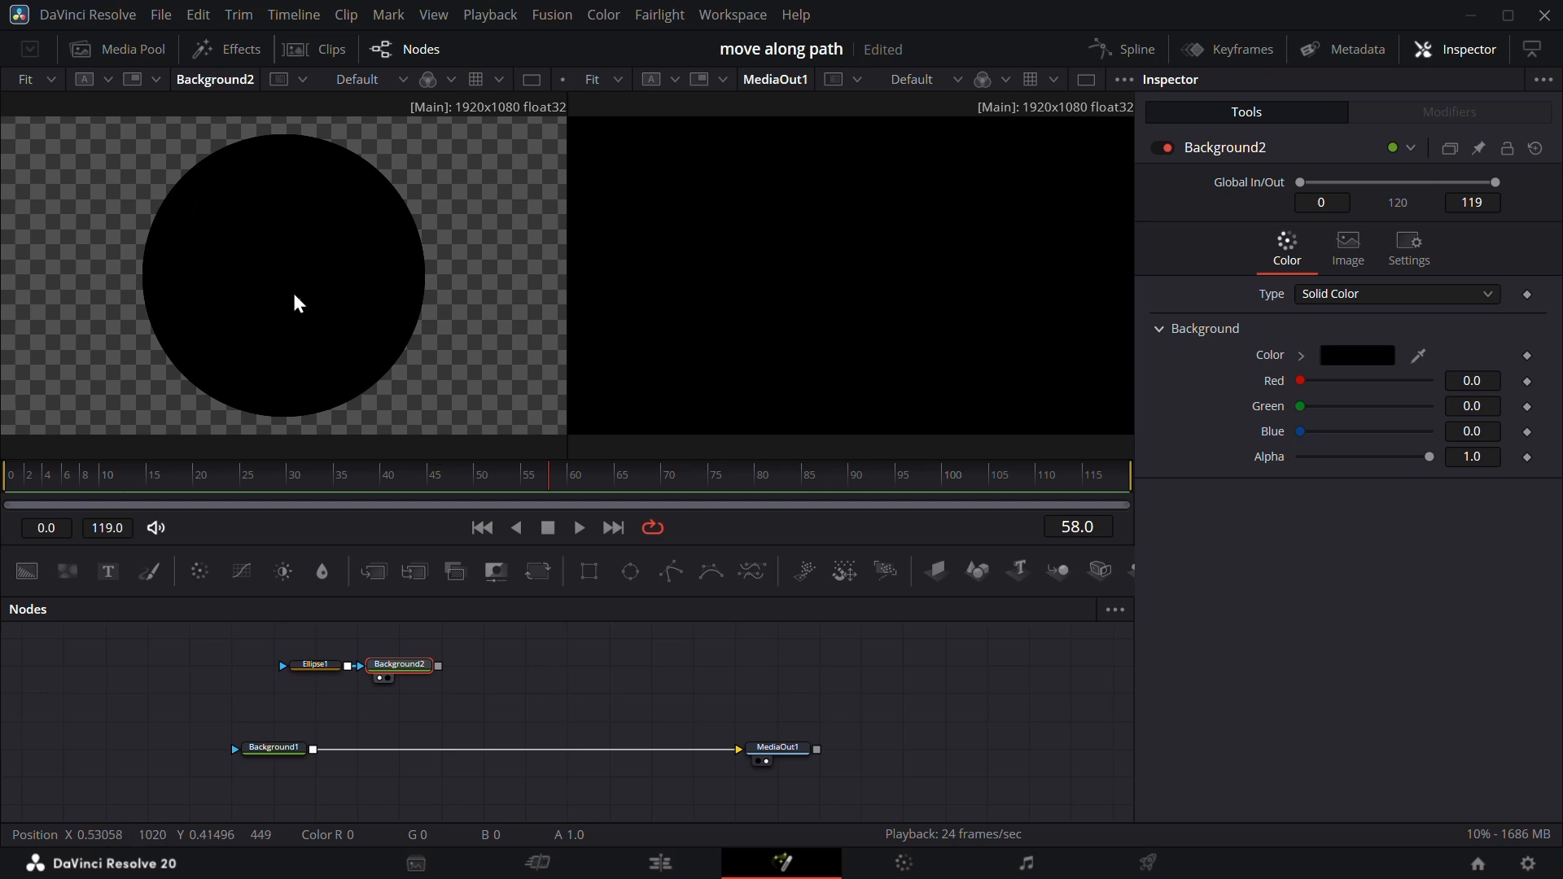
{"action": "left_click_drag", "start_coordinate": [1302, 381], "coordinate": [1411, 399]}
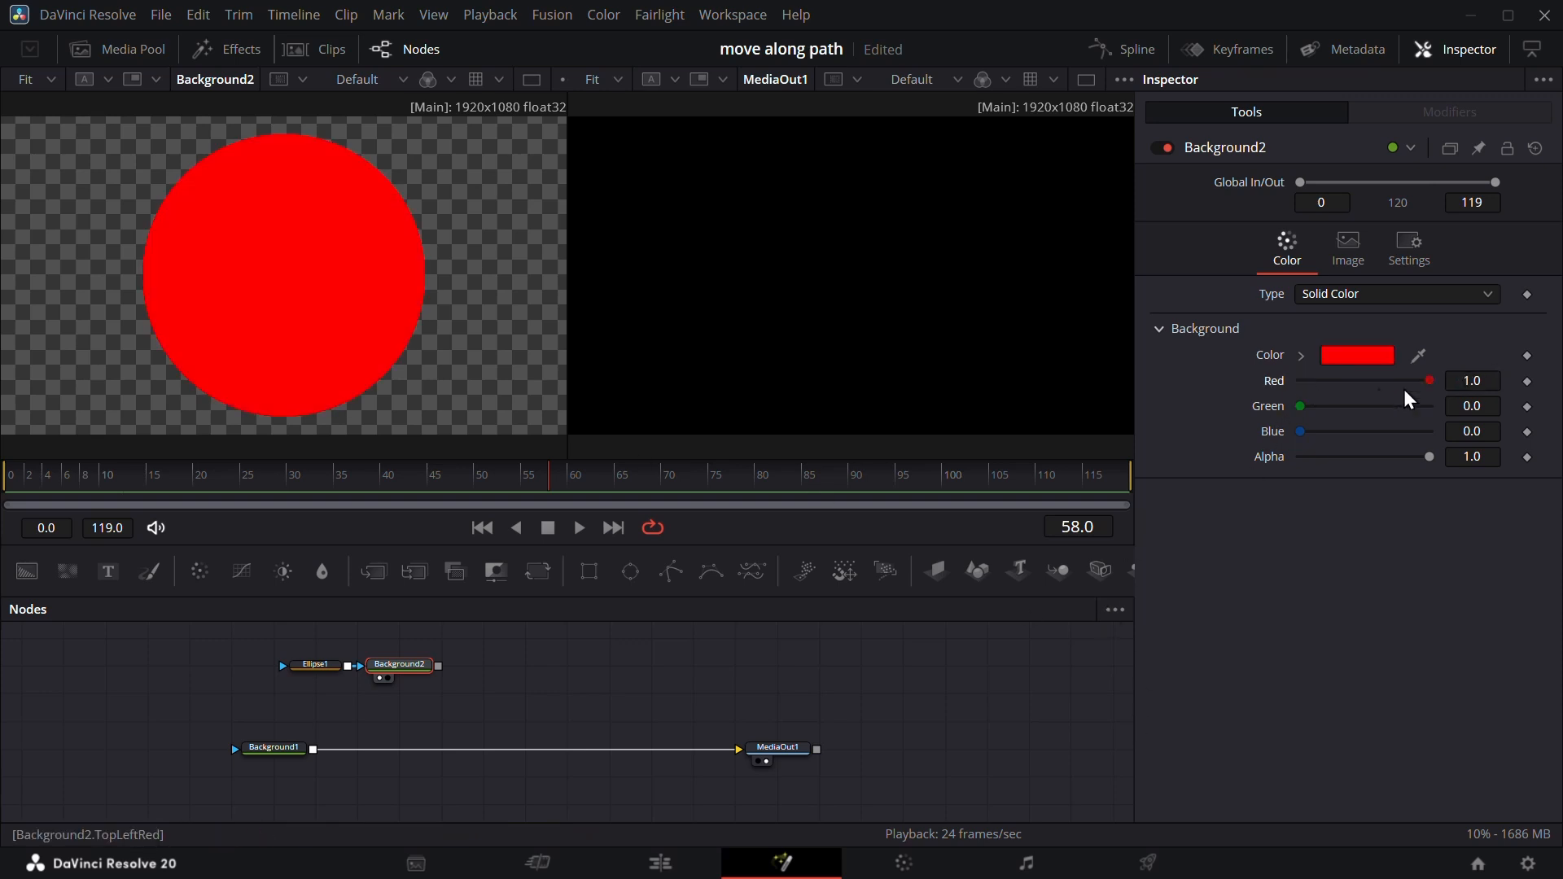
{"action": "left_click_drag", "start_coordinate": [1310, 411], "coordinate": [1357, 408]}
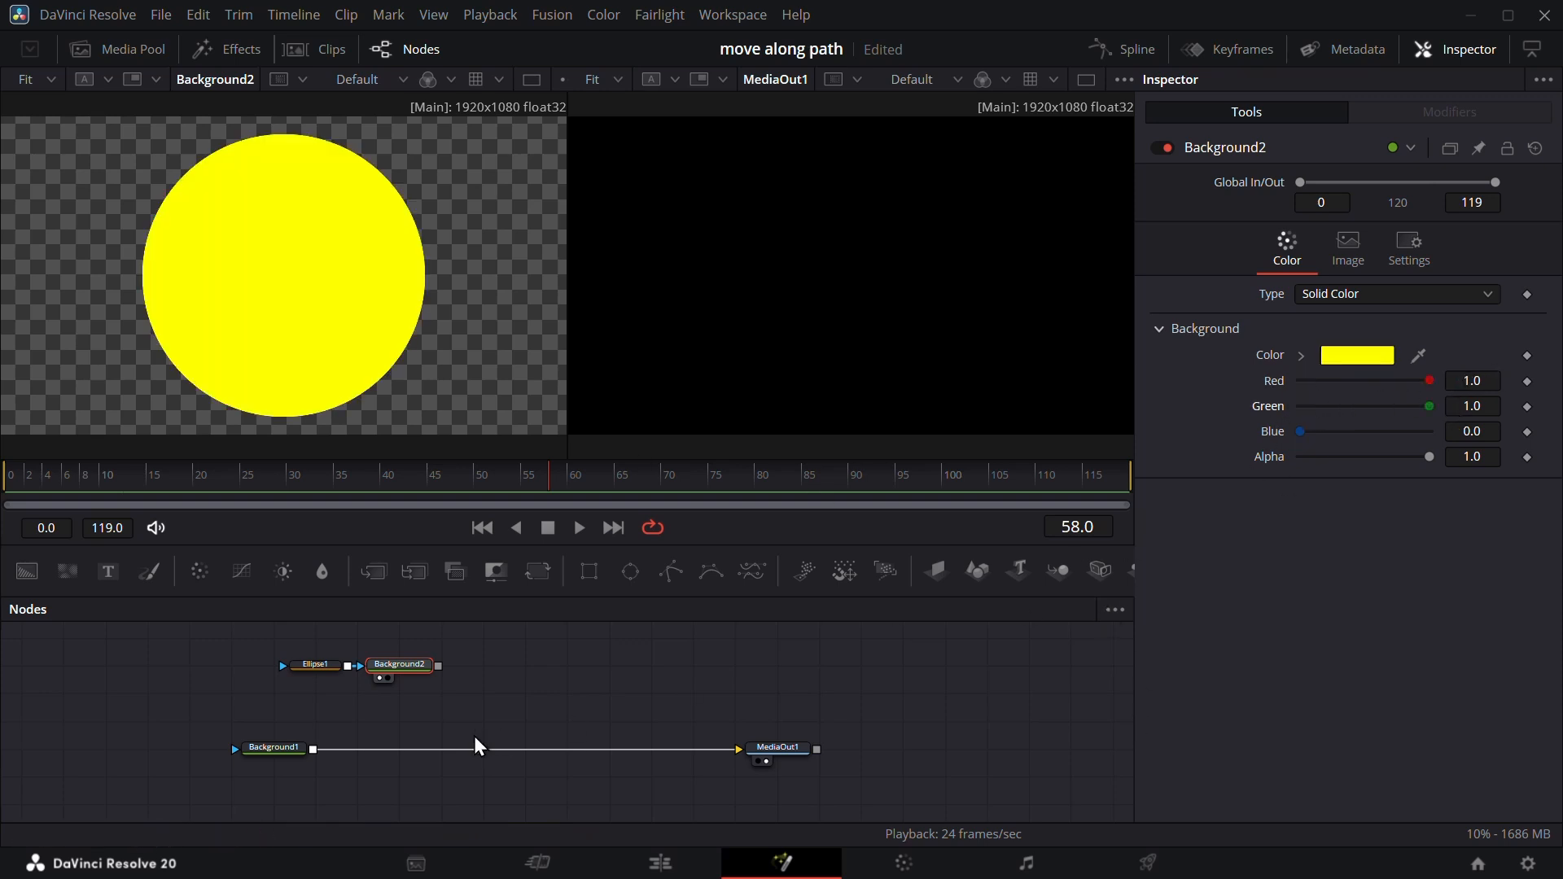
{"action": "left_click_drag", "start_coordinate": [439, 667], "coordinate": [311, 751]}
Try resizing the Ellipse1 circle by its outline in the viewer and by its Width value.
{"action": "left_click", "coordinate": [319, 666]}
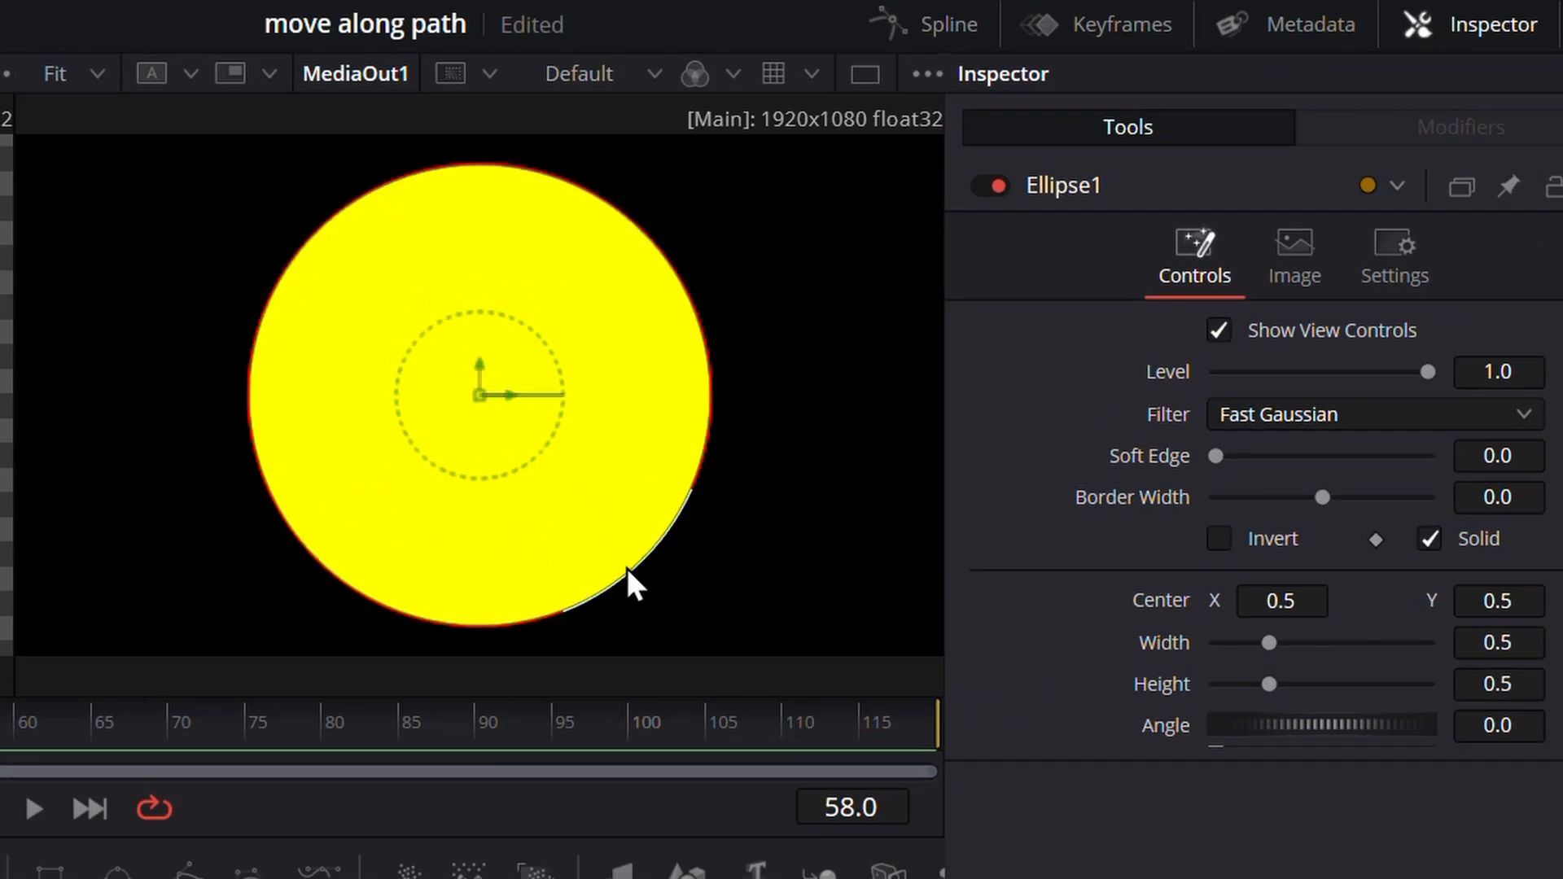
{"action": "left_click_drag", "start_coordinate": [944, 392], "coordinate": [925, 377]}
{"action": "left_click_drag", "start_coordinate": [600, 551], "coordinate": [596, 545]}
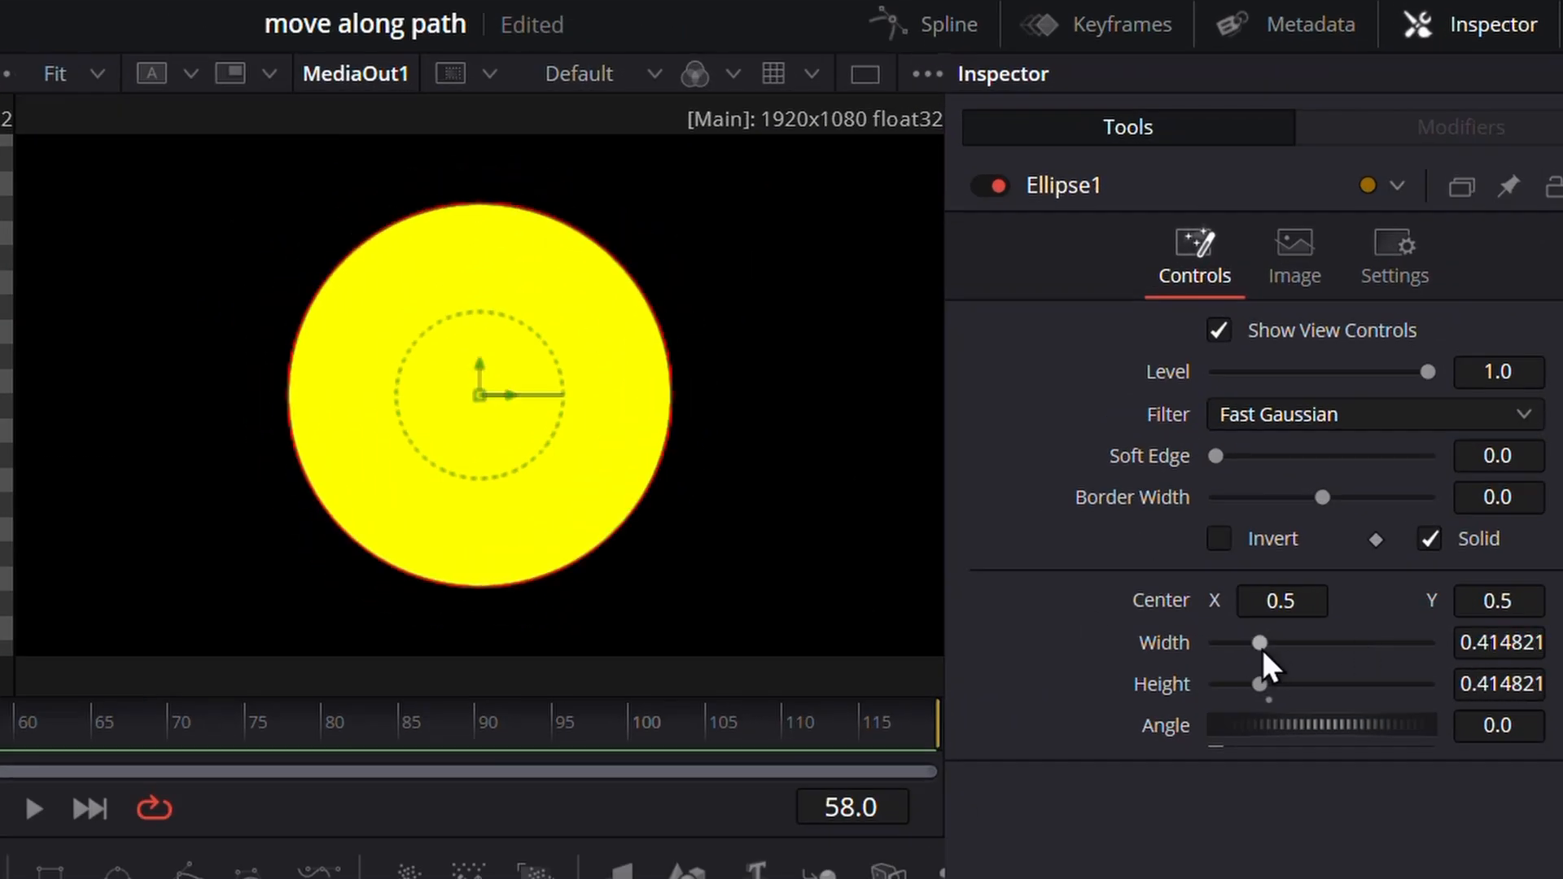
{"action": "left_click_drag", "start_coordinate": [1262, 643], "coordinate": [1293, 661]}
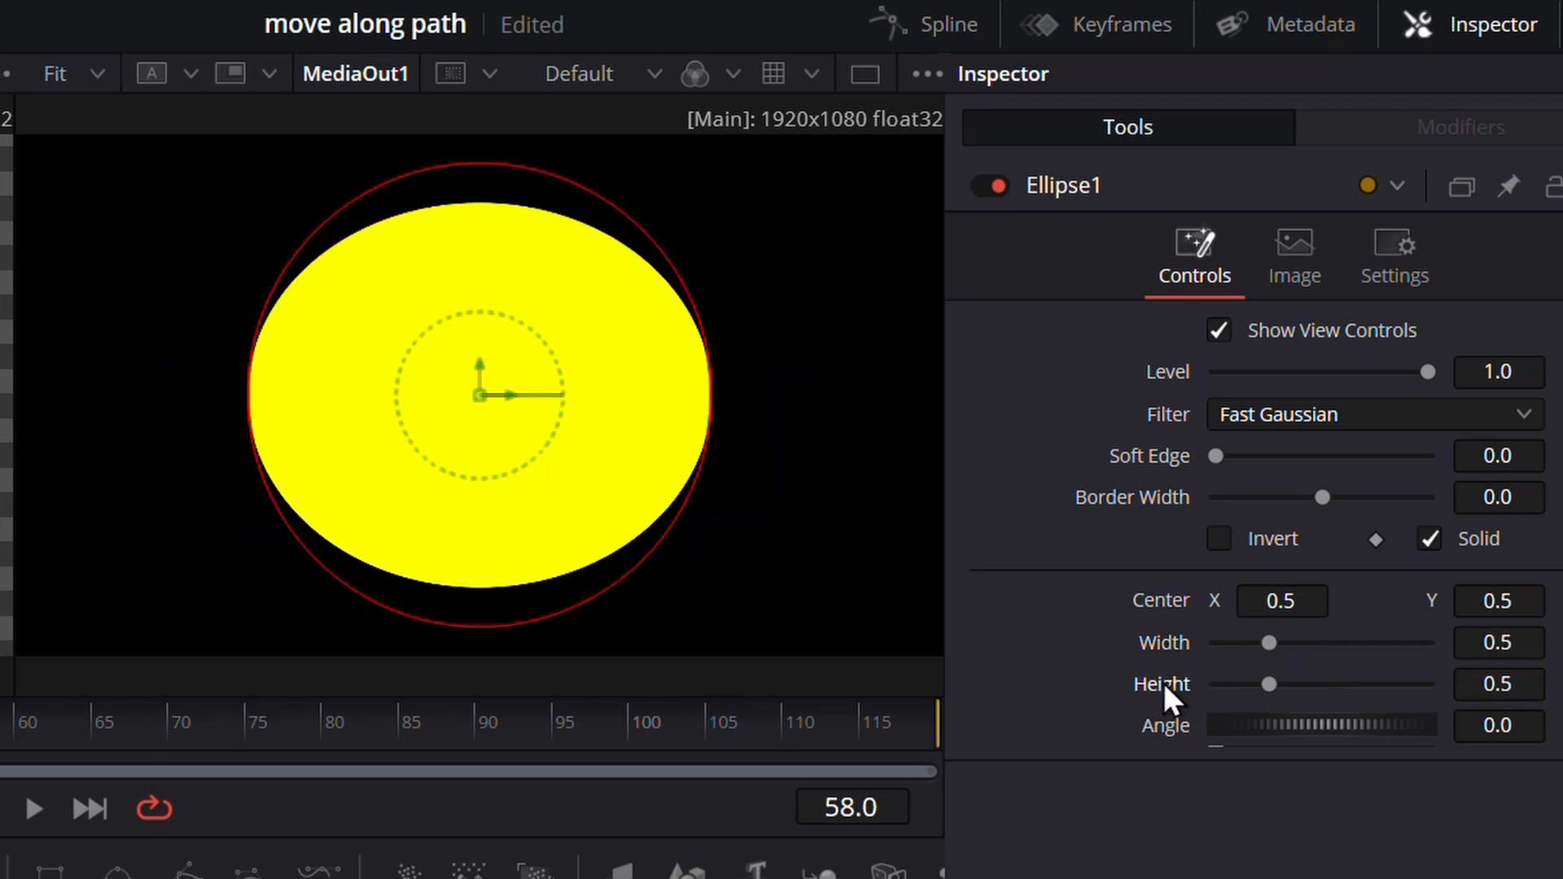
Link Ellipse1's Height to its Width with an expression and set the Width to 0.039.
{"action": "right_click", "coordinate": [1165, 683]}
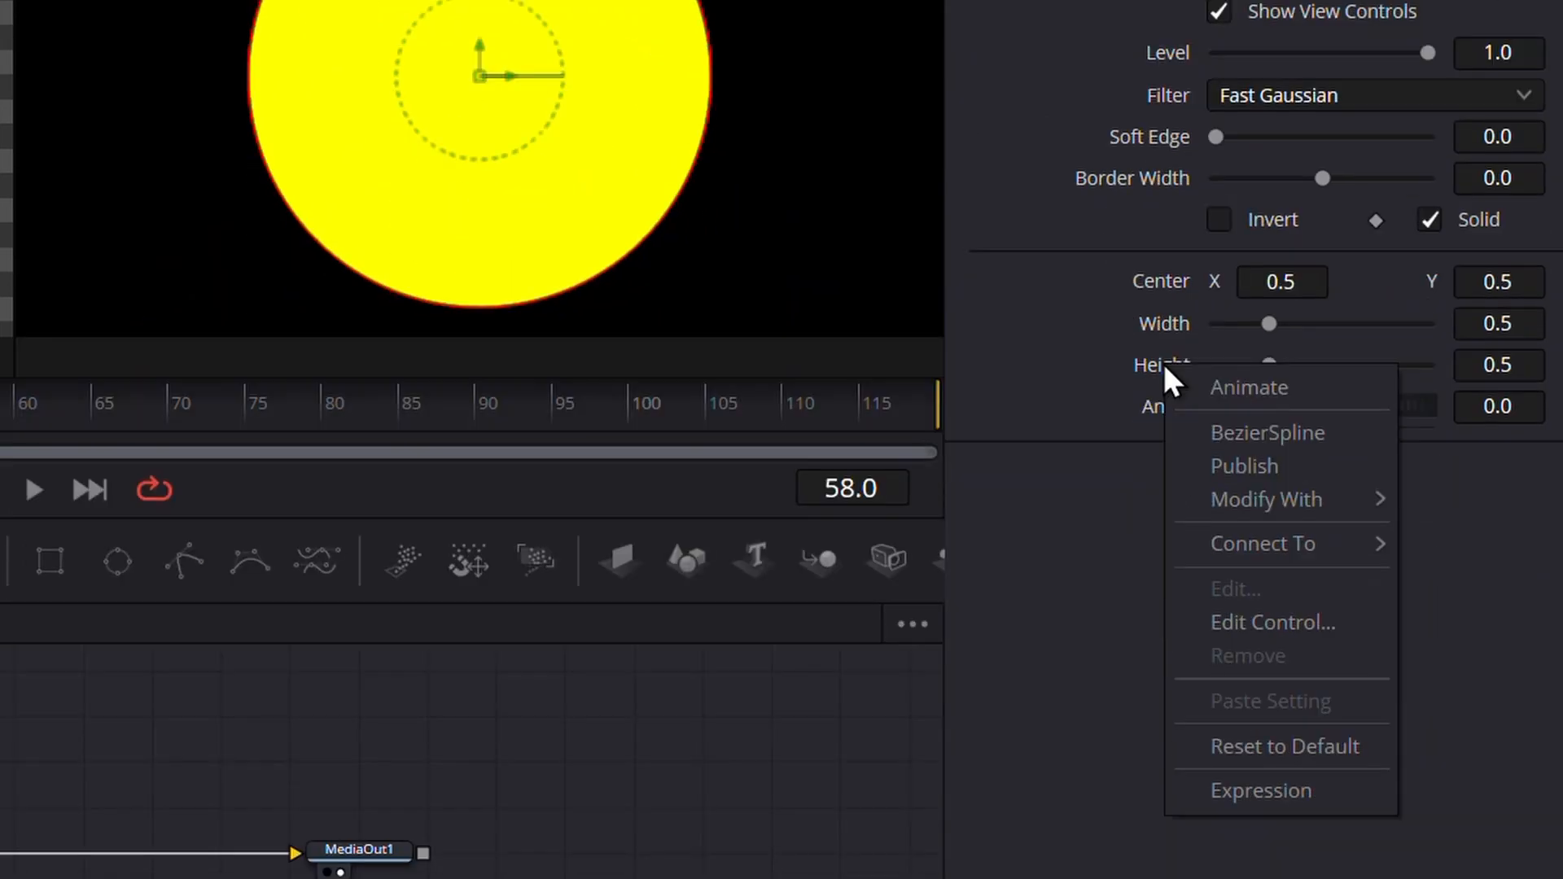
{"action": "left_click", "coordinate": [1282, 806]}
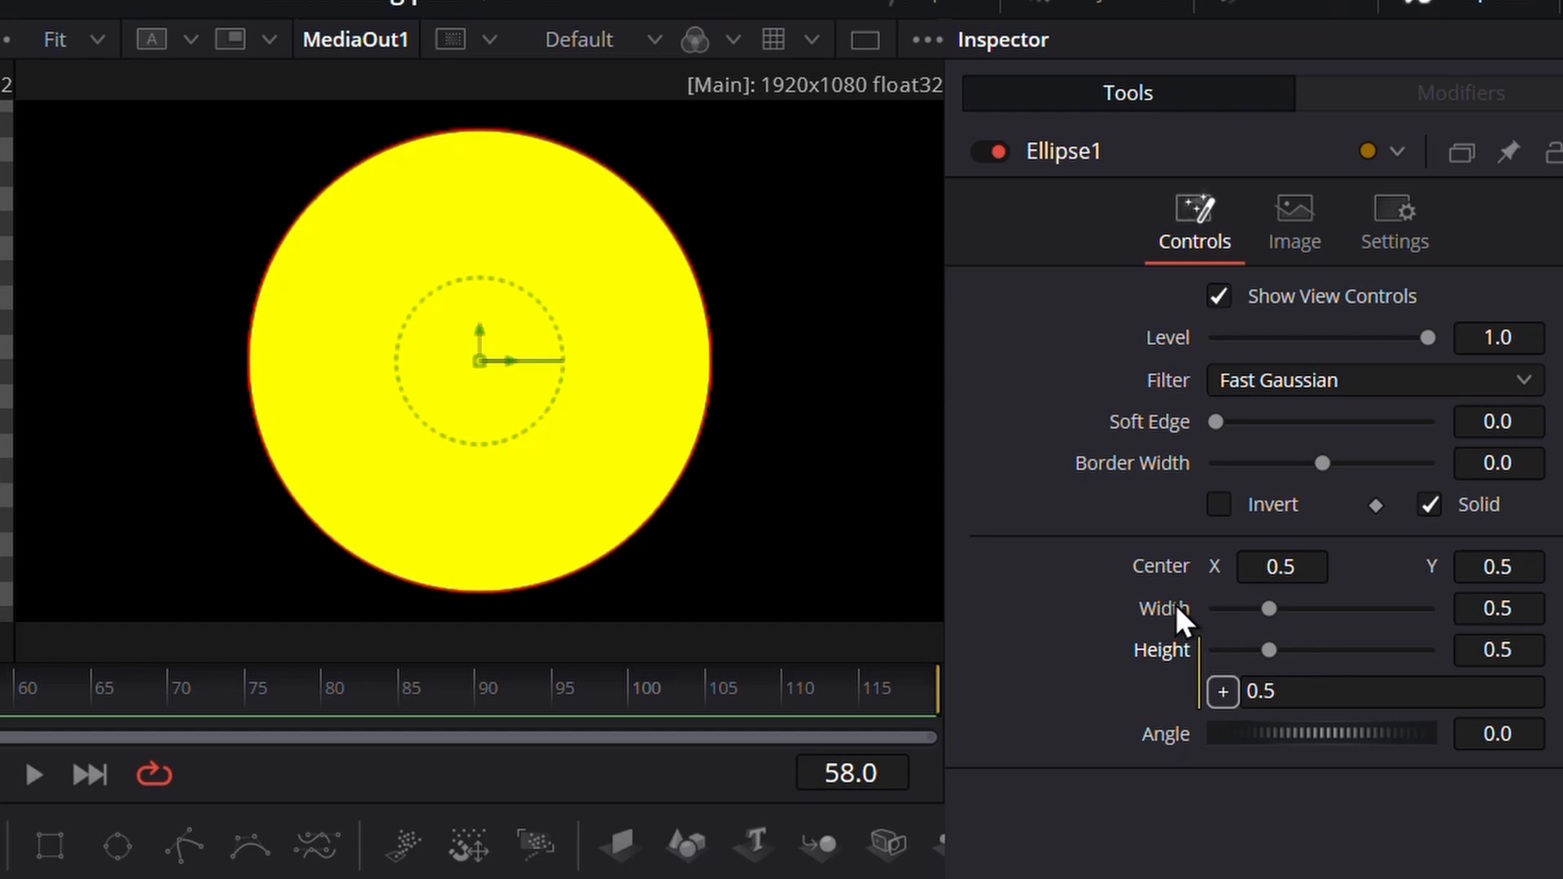
{"action": "left_click_drag", "start_coordinate": [1176, 606], "coordinate": [1177, 609]}
{"action": "left_click_drag", "start_coordinate": [1275, 609], "coordinate": [1228, 613]}
{"action": "left_click_drag", "start_coordinate": [1498, 609], "coordinate": [1466, 609]}
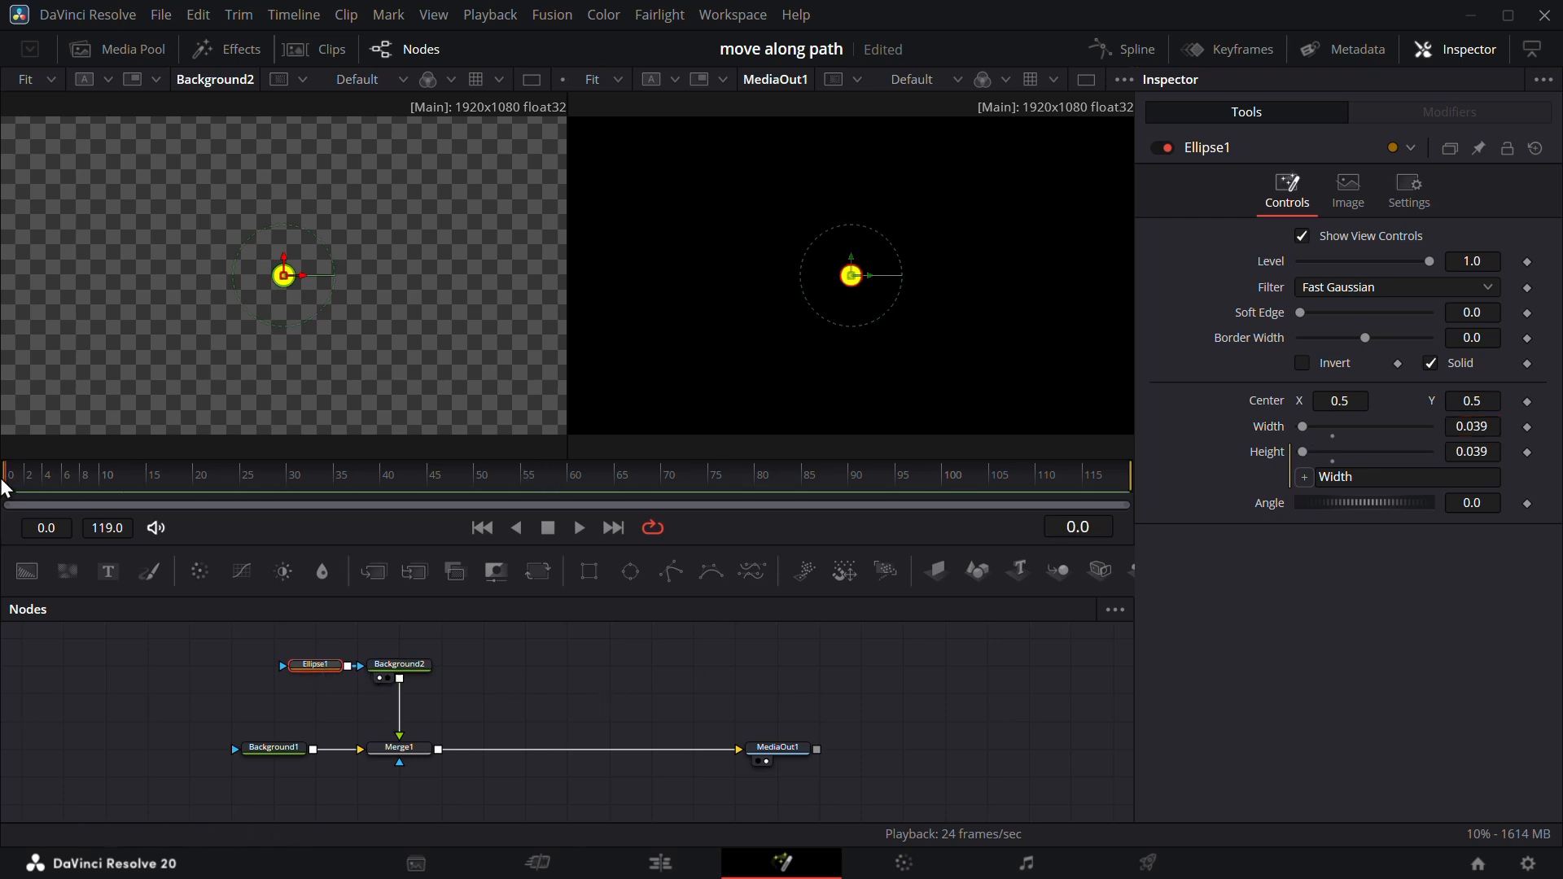
Keyframe Ellipse1's Center X at 0.187 on frame 0 and 0.742 on frame 110.
{"action": "left_click_drag", "start_coordinate": [1356, 404], "coordinate": [1124, 405]}
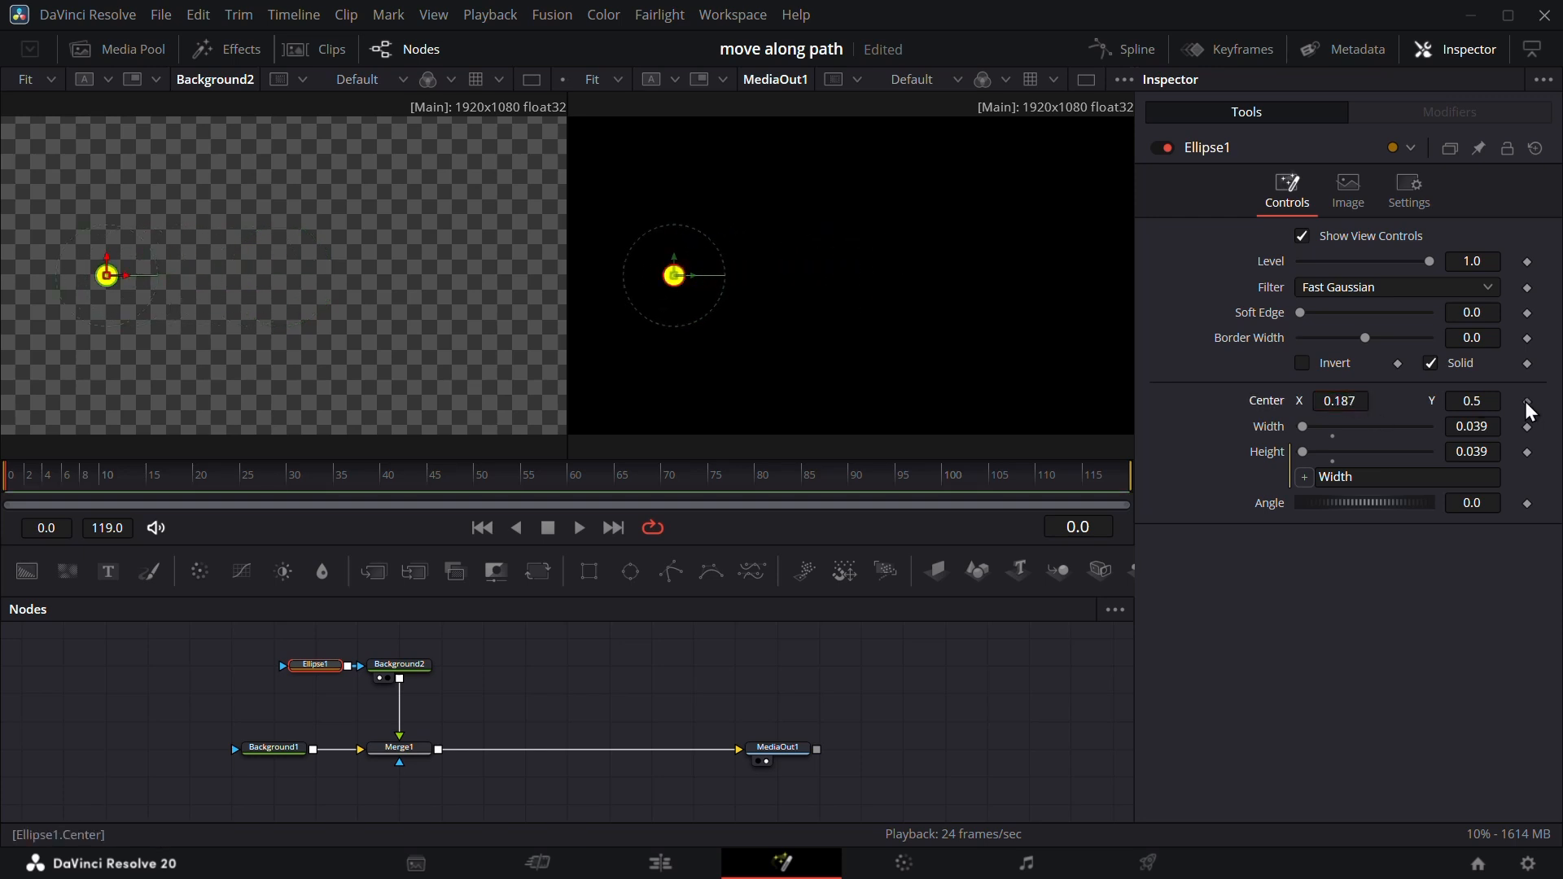
{"action": "left_click", "coordinate": [1528, 402]}
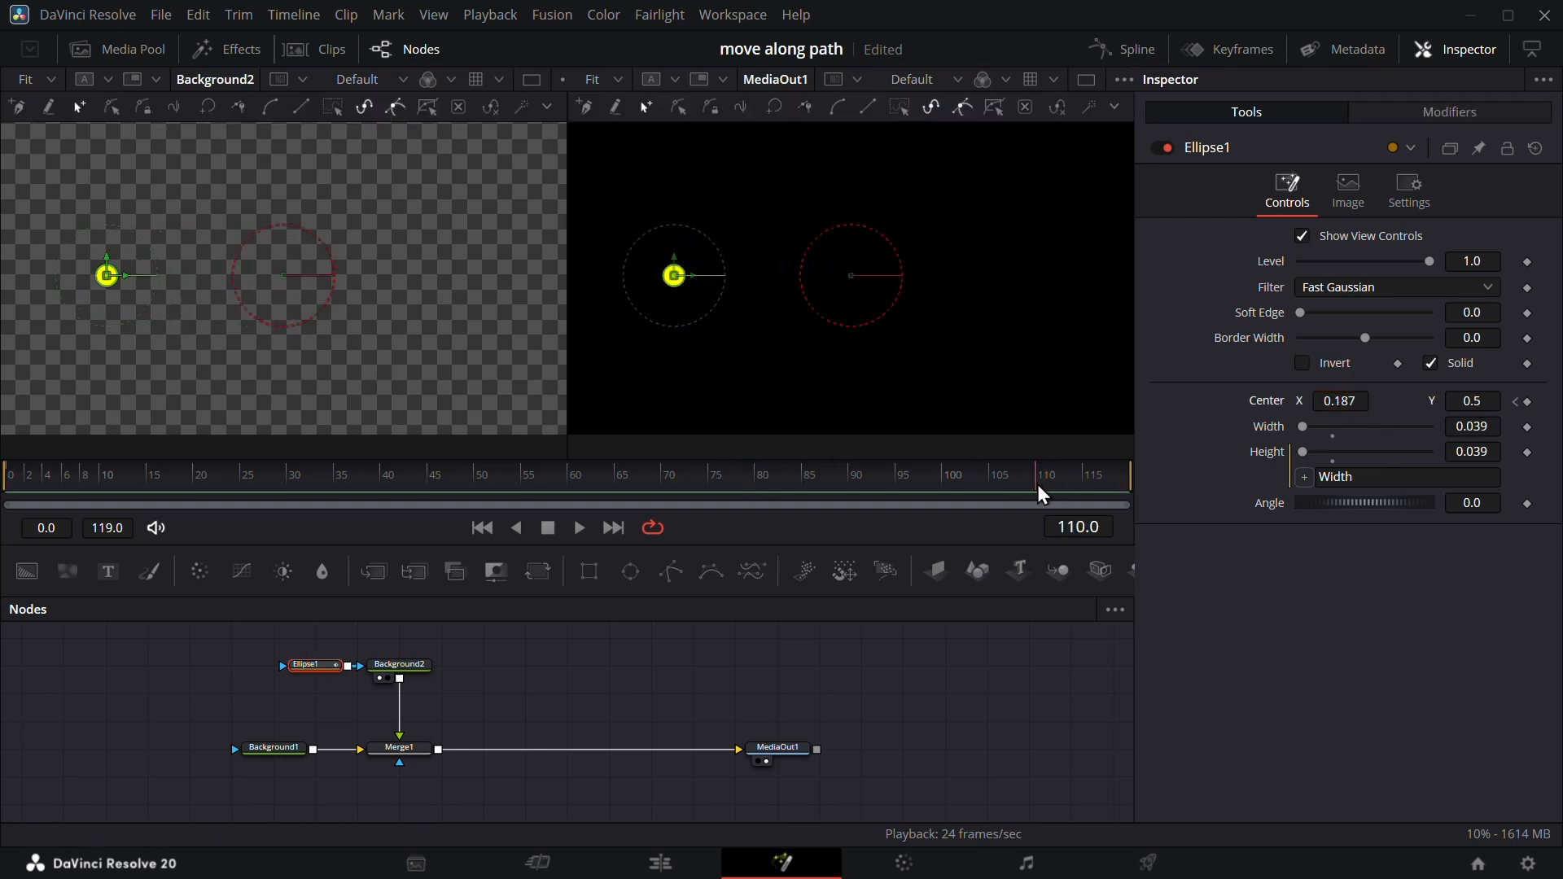
{"action": "left_click_drag", "start_coordinate": [1351, 401], "coordinate": [1557, 400]}
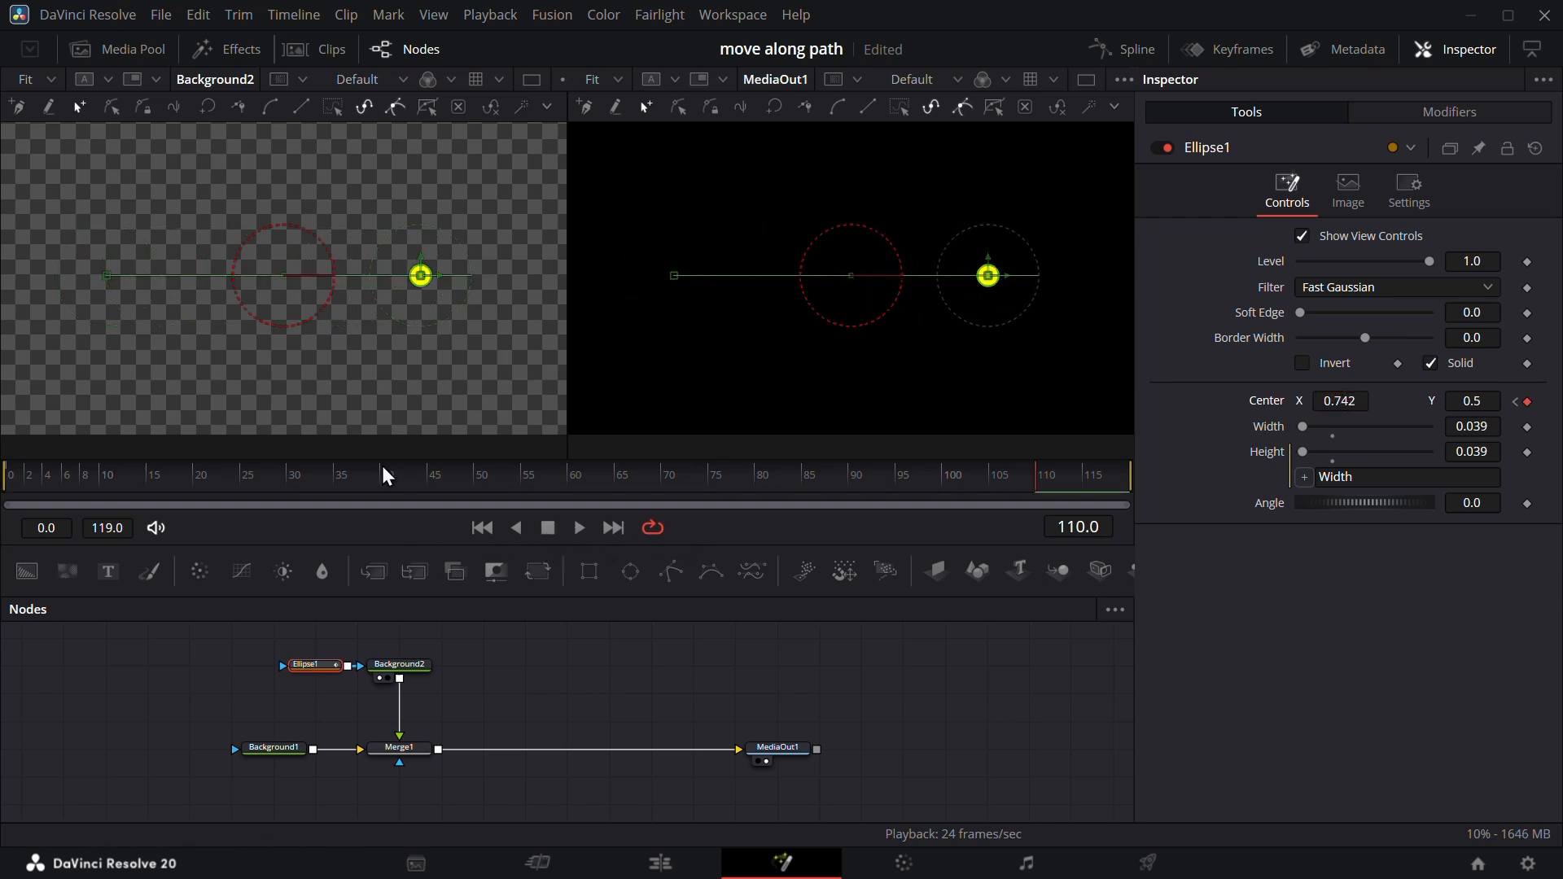
Play the animation from frame 0 to check the circle's straight motion.
{"action": "left_click", "coordinate": [5, 487]}
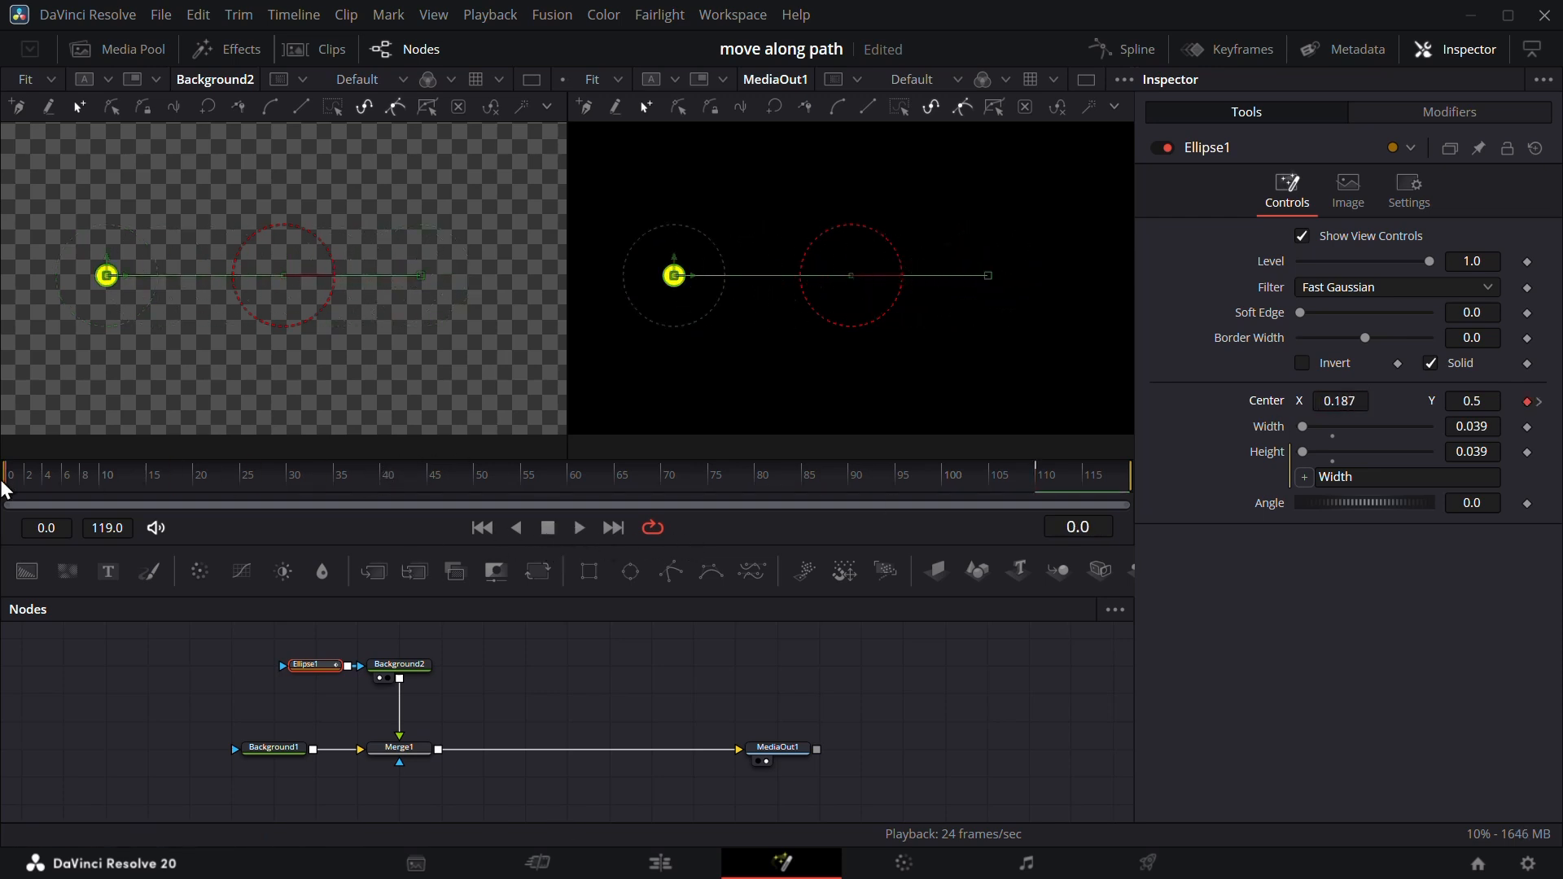
{"action": "left_click", "coordinate": [580, 529]}
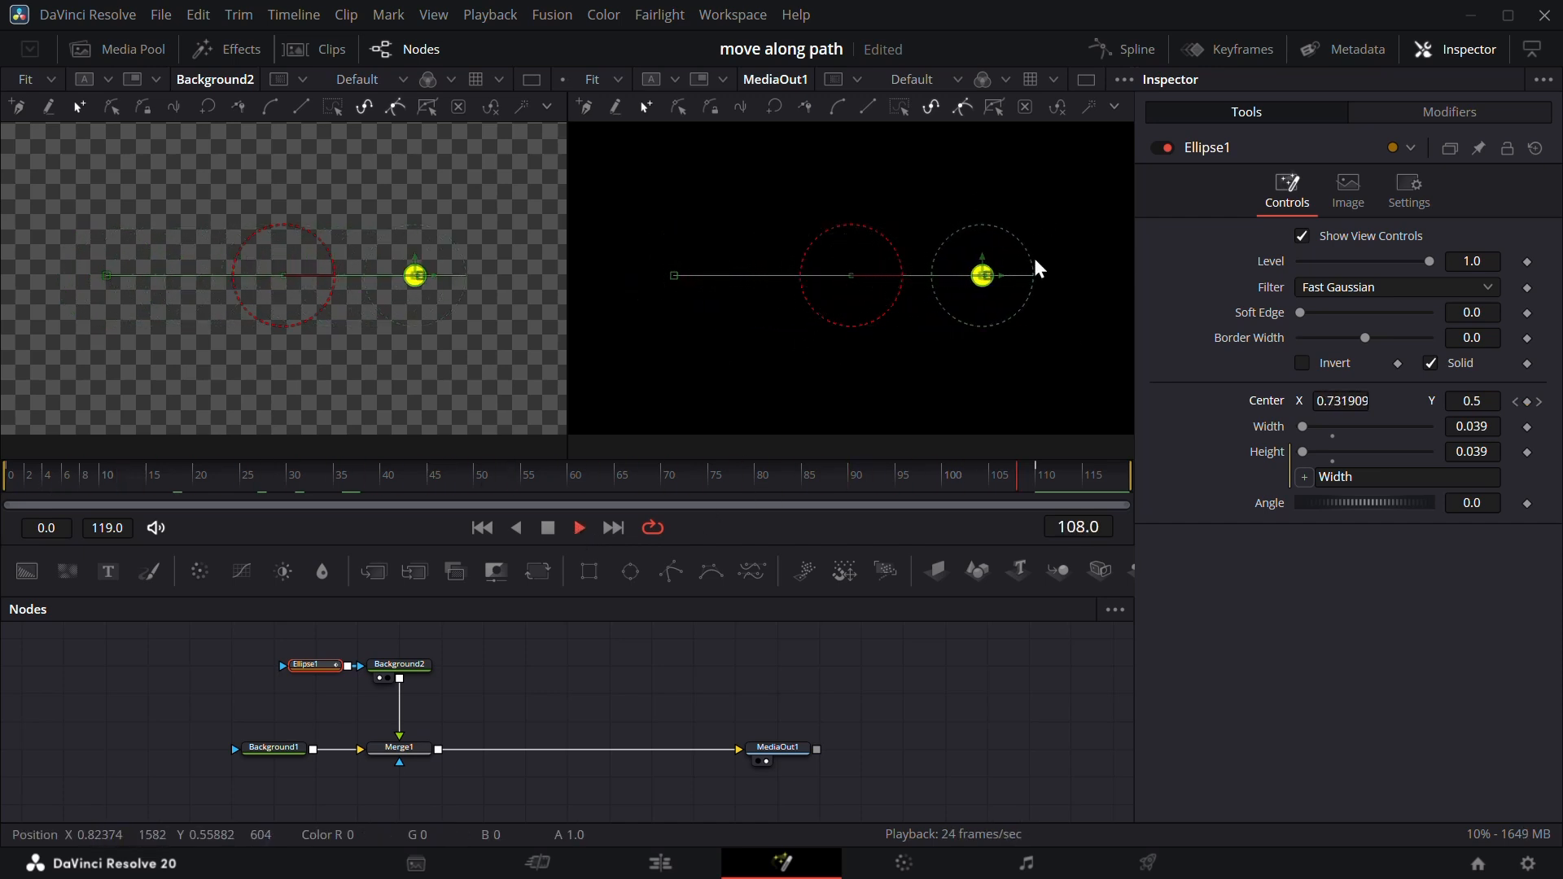
{"action": "key", "text": "space"}
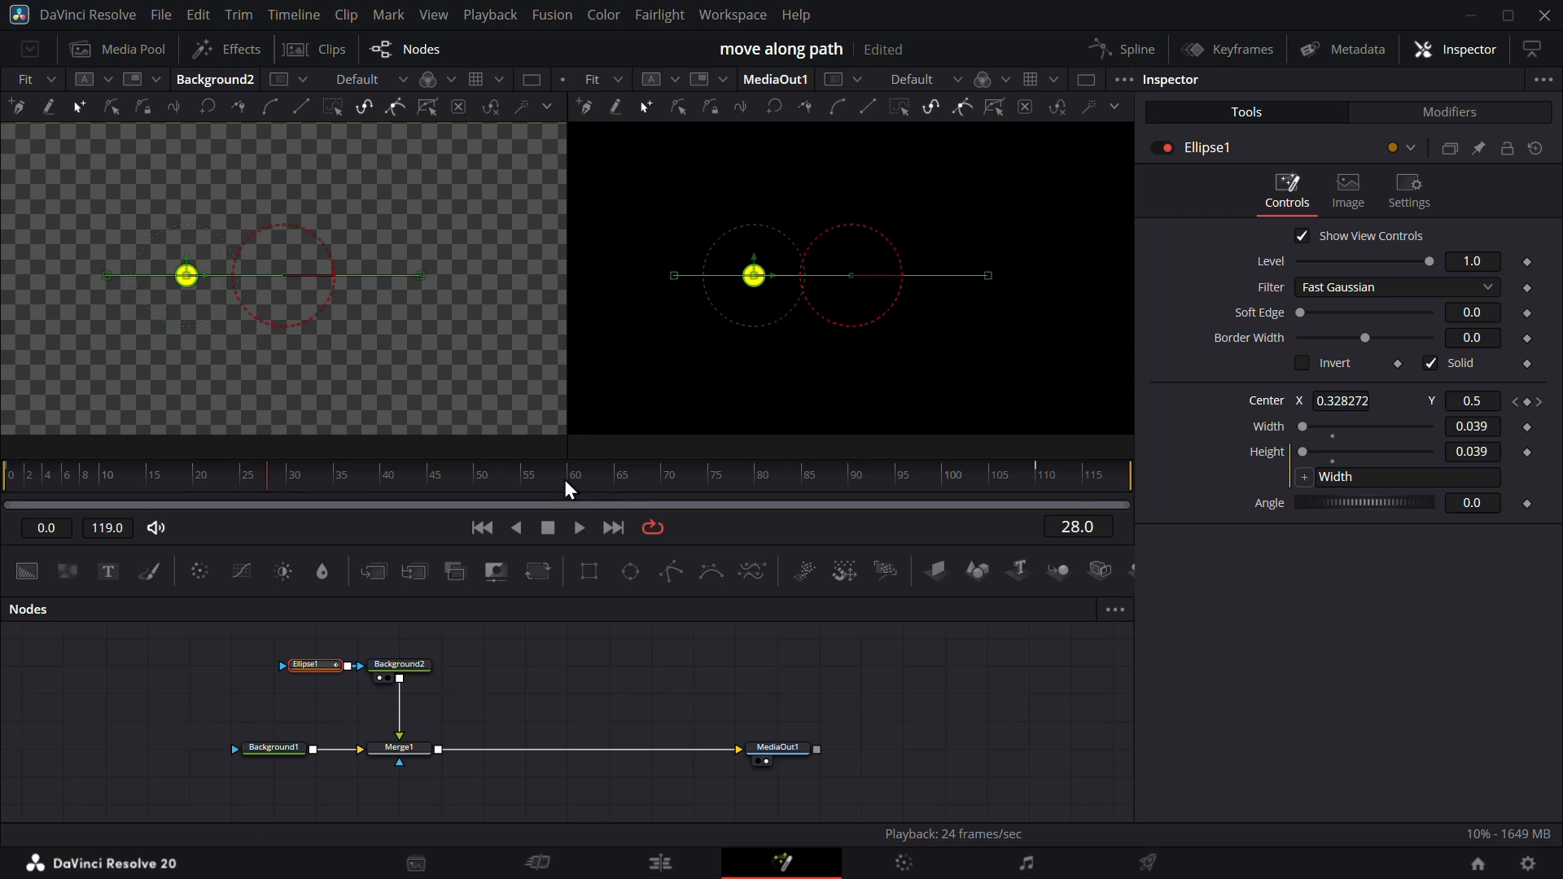
Bend the circle's motion path downward by pulling the end point's handle and shifting an added middle point down.
{"action": "left_click", "coordinate": [989, 277]}
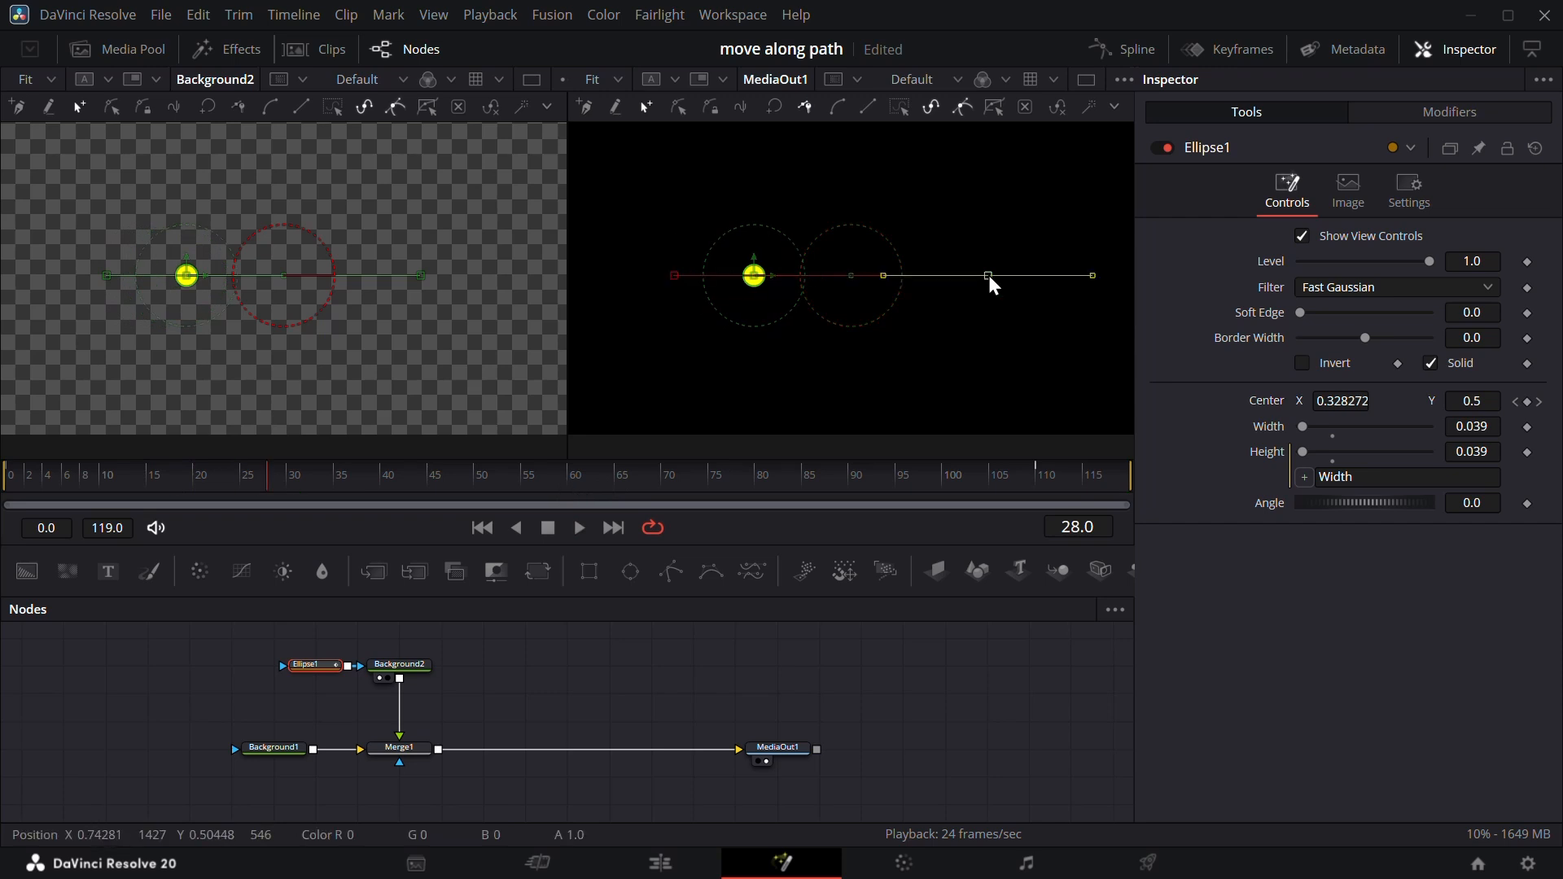
{"action": "left_click_drag", "start_coordinate": [885, 277], "coordinate": [896, 366]}
{"action": "left_click", "coordinate": [846, 315]}
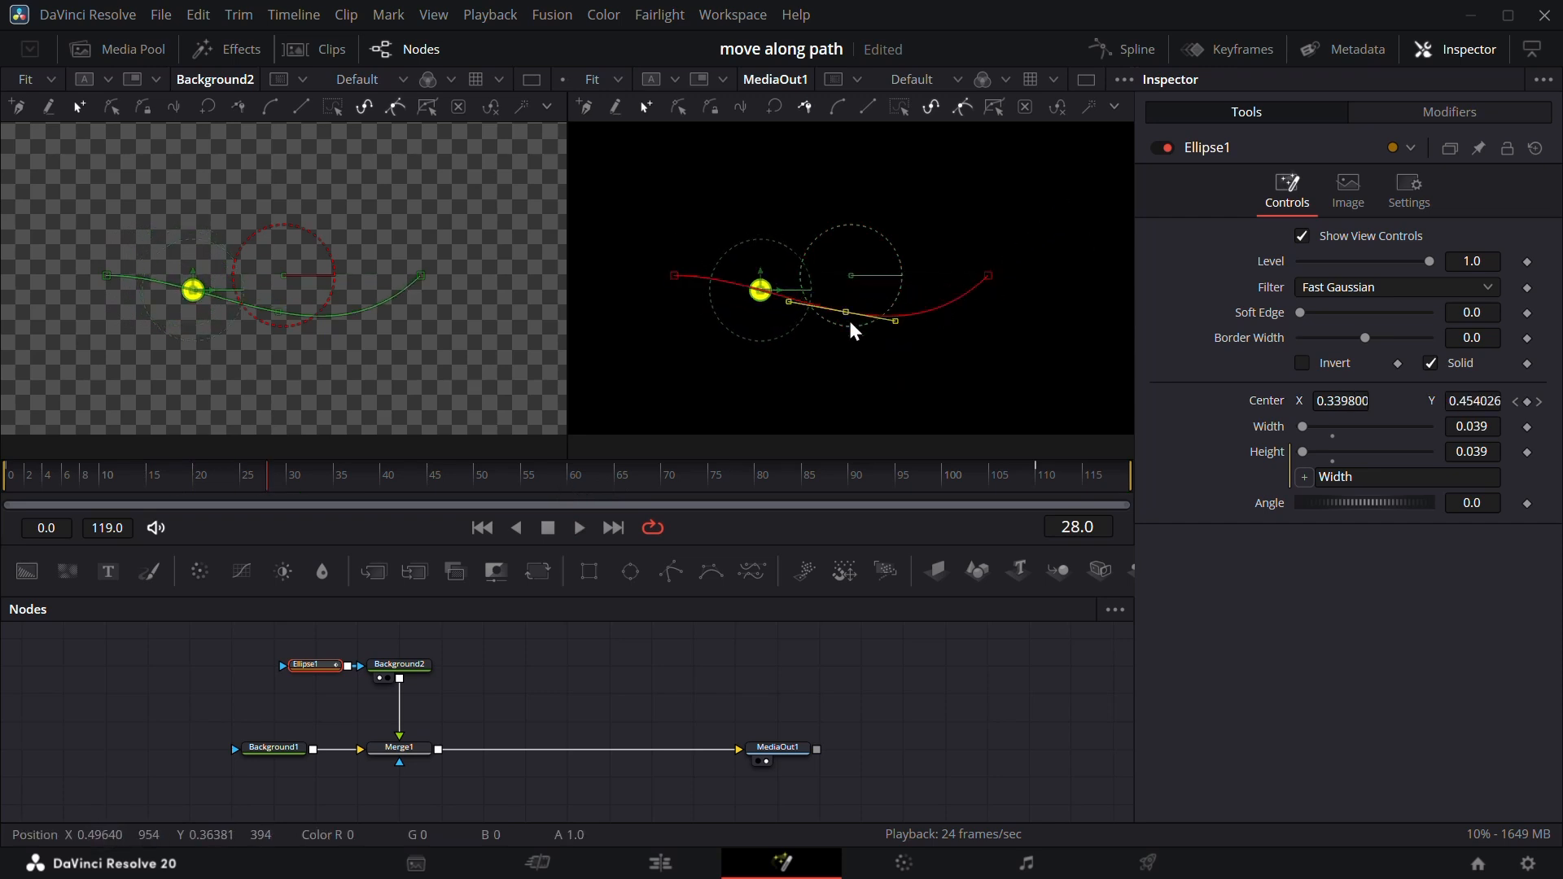
{"action": "left_click_drag", "start_coordinate": [846, 315], "coordinate": [783, 349]}
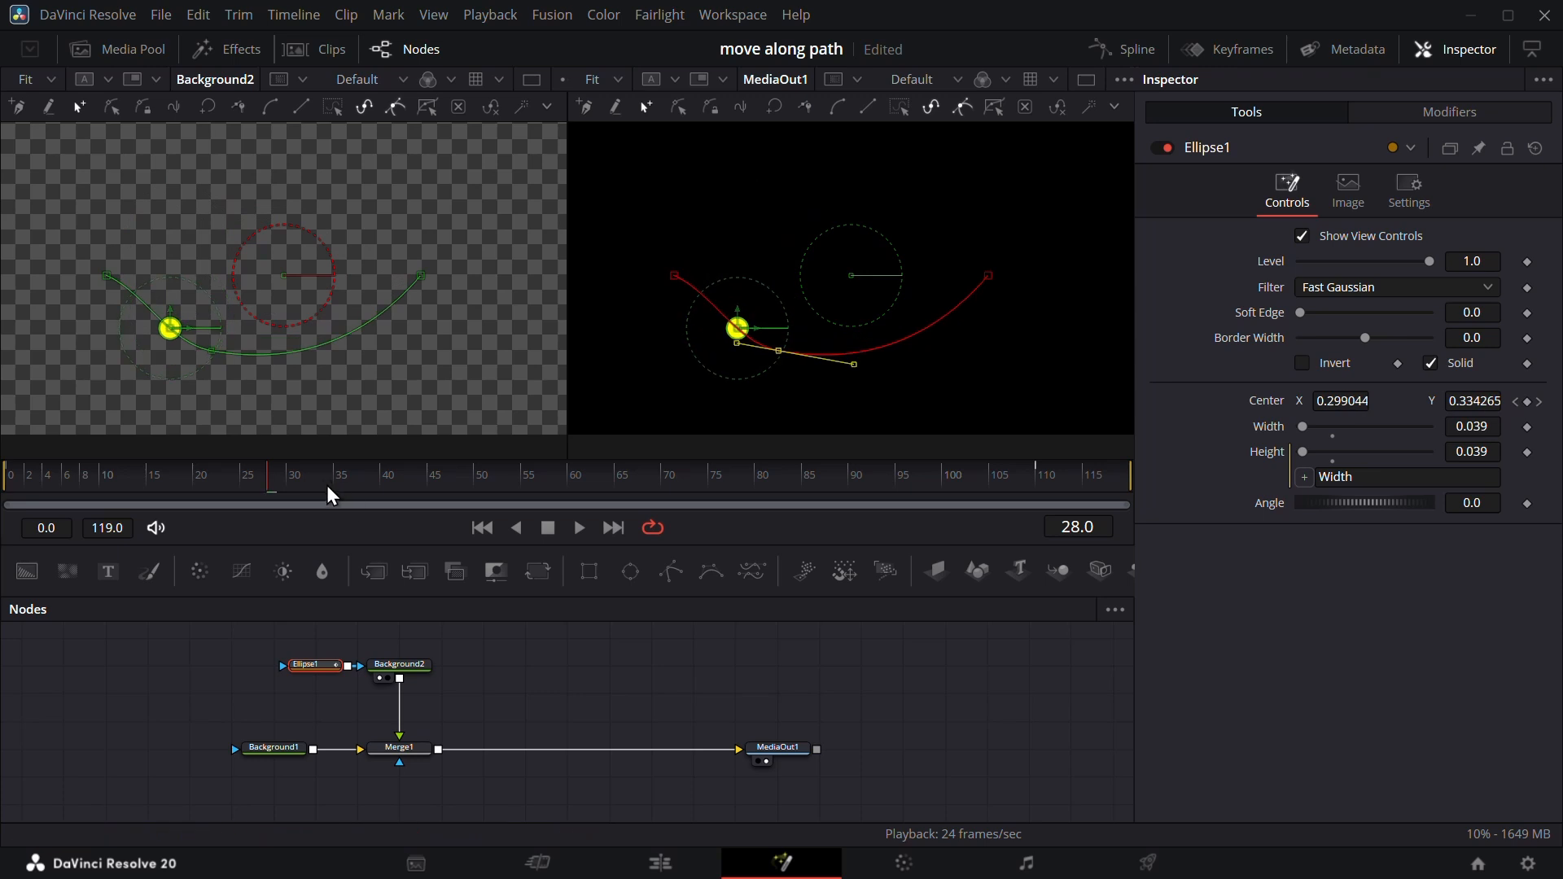
Scrub through the curved motion and reset Ellipse1's Center to 0.5, 0.5, removing its keyframed path.
{"action": "left_click_drag", "start_coordinate": [332, 486], "coordinate": [673, 497]}
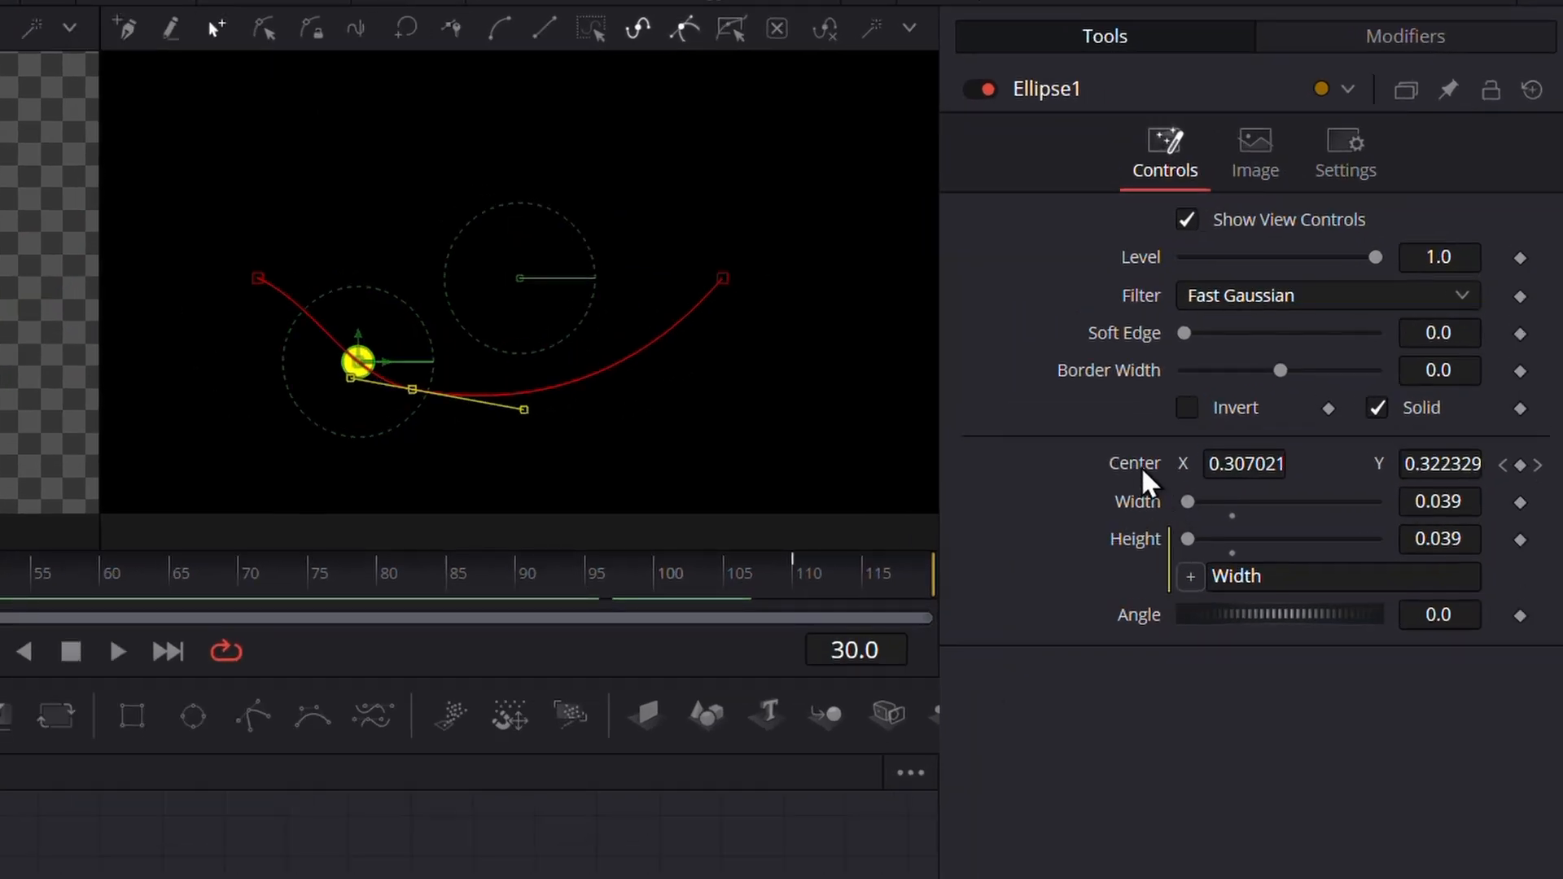
{"action": "double_click", "coordinate": [1272, 403]}
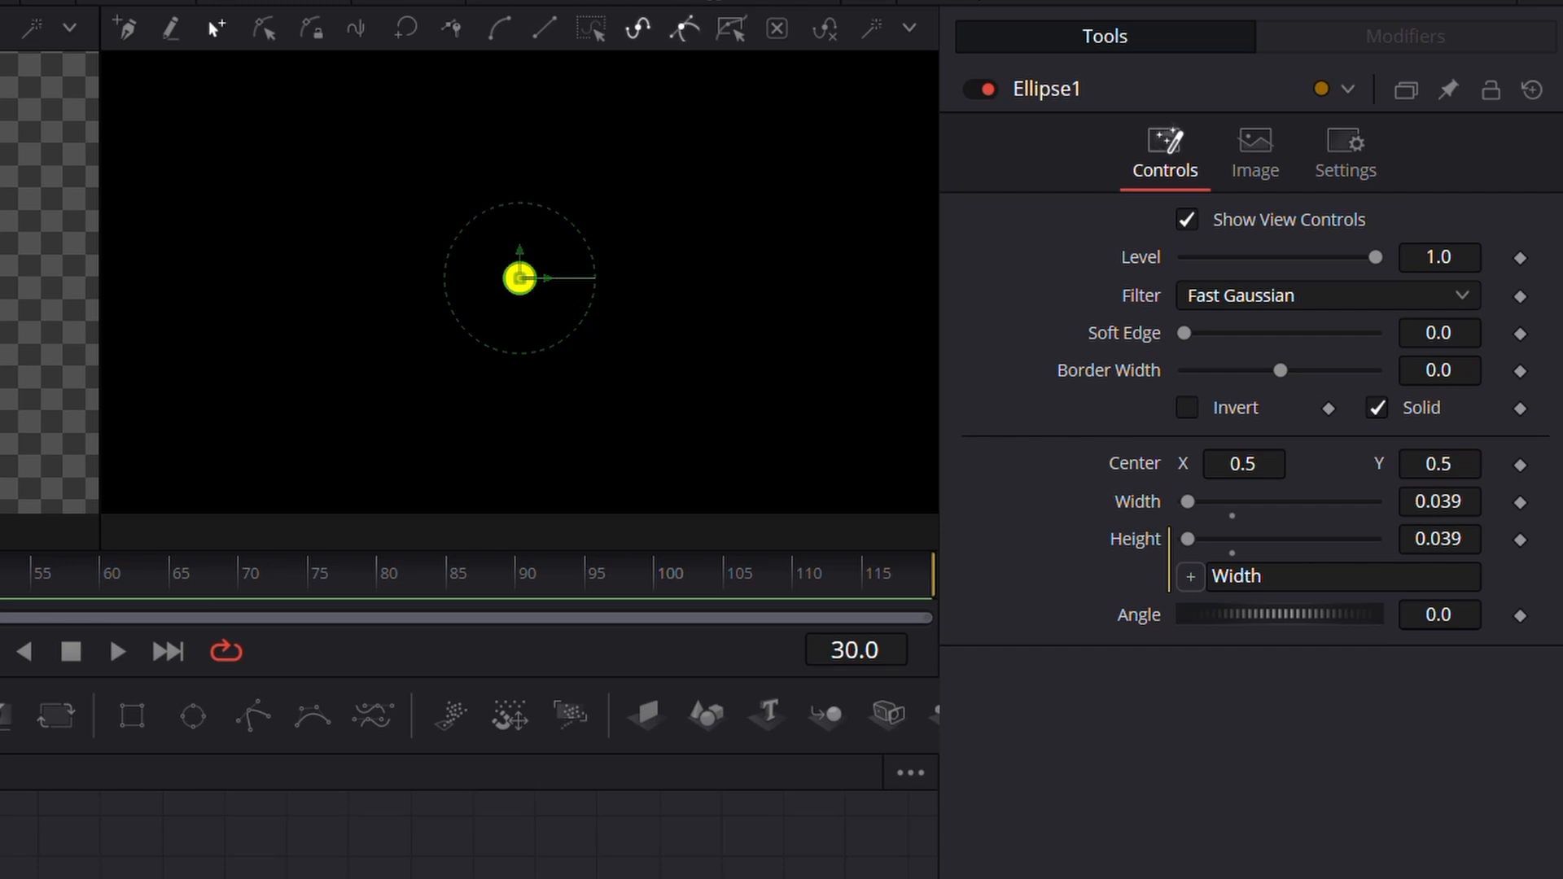
Space out the Ellipse1, Background2, Merge1 and MediaOut1 nodes, and add an unconnected Polygon node beside Ellipse1.
{"action": "left_click_drag", "start_coordinate": [109, 709], "coordinate": [434, 761]}
{"action": "left_click_drag", "start_coordinate": [424, 751], "coordinate": [718, 754]}
{"action": "left_click_drag", "start_coordinate": [780, 748], "coordinate": [821, 749]}
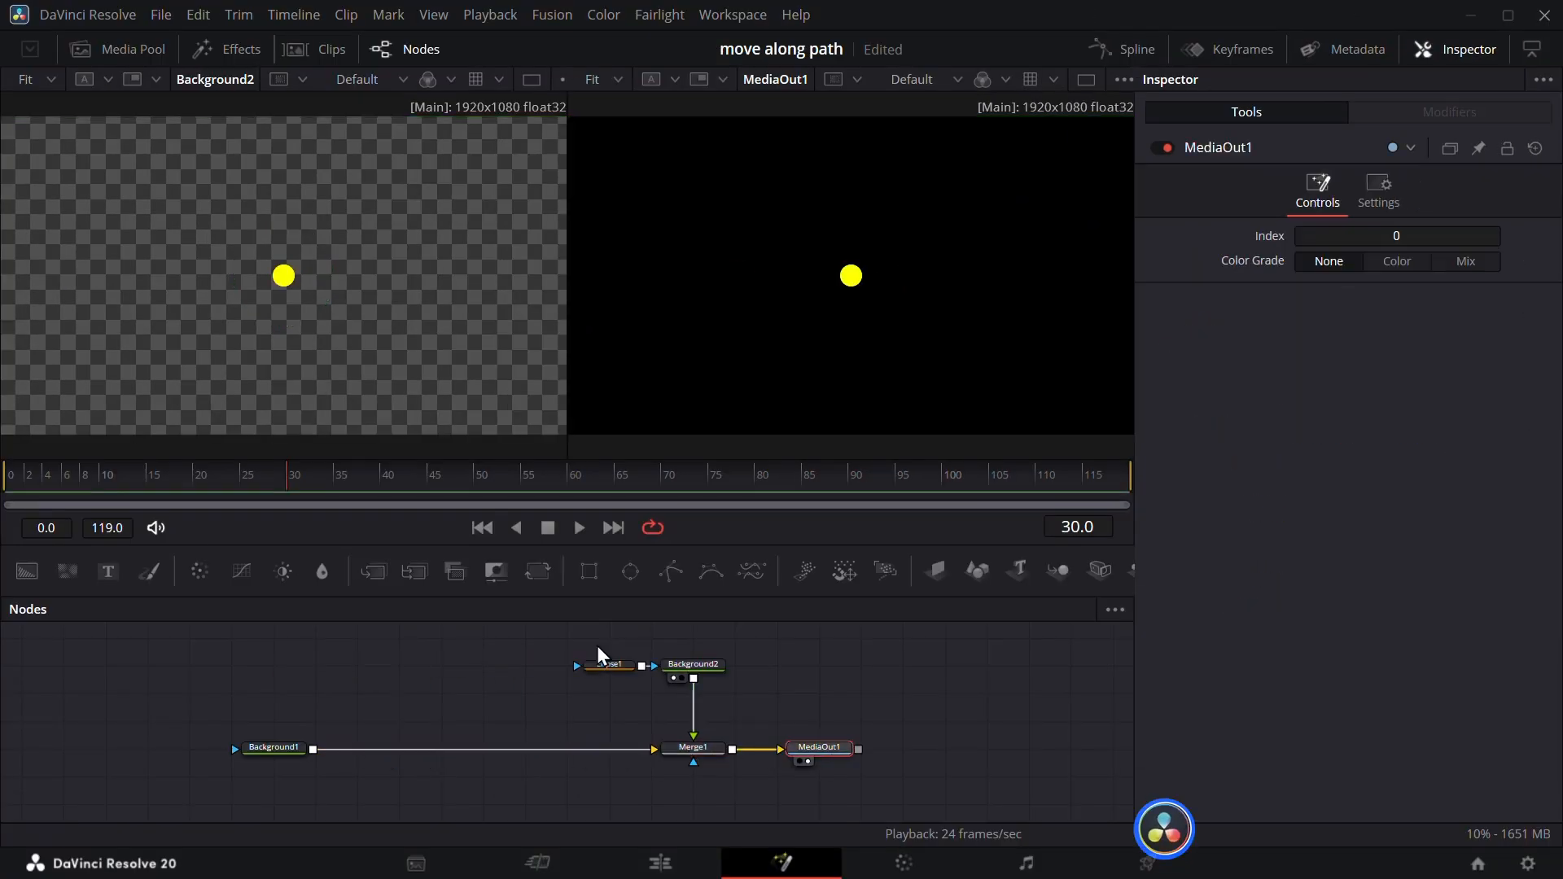
{"action": "left_click", "coordinate": [447, 669]}
{"action": "left_click_drag", "start_coordinate": [688, 573], "coordinate": [403, 666]}
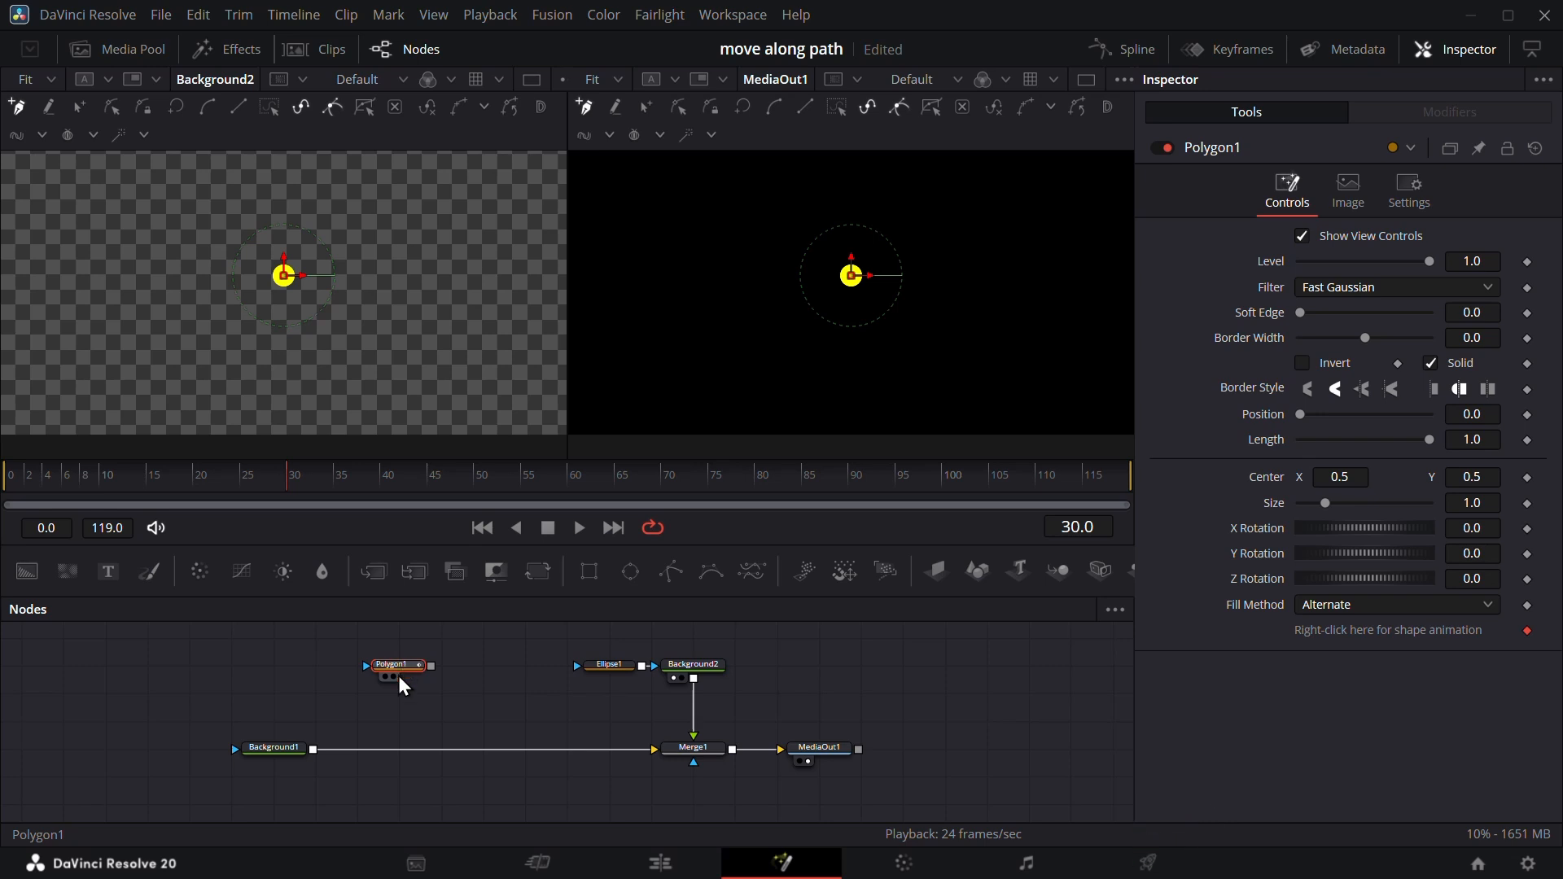
Draw an open six-point zigzag polyline with Polygon1 across the lower part of the frame.
{"action": "left_click", "coordinate": [600, 374]}
{"action": "left_click", "coordinate": [688, 282]}
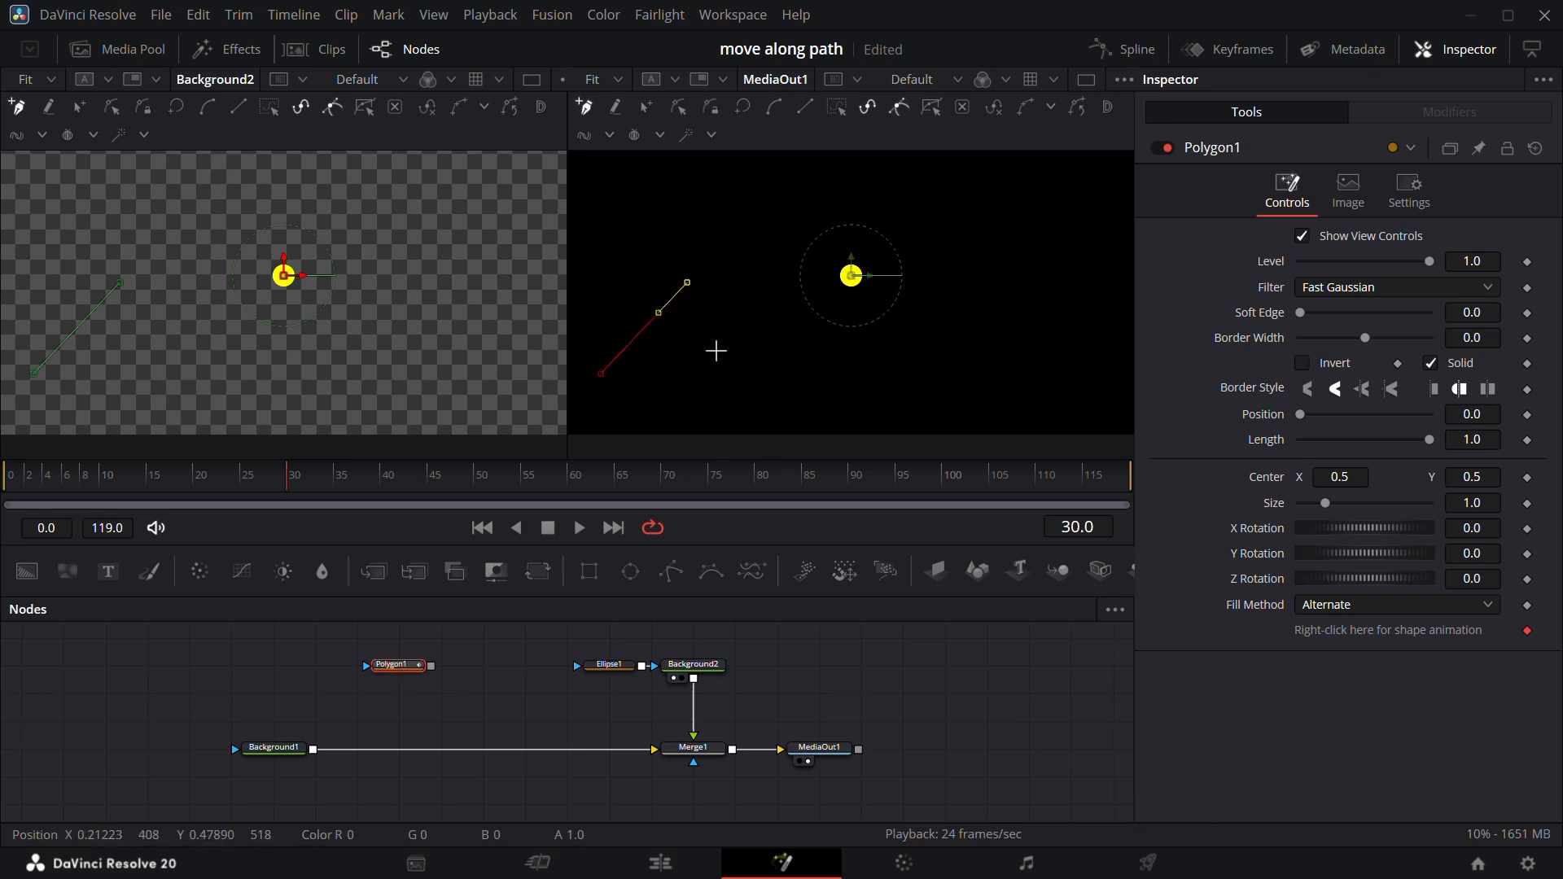
{"action": "left_click", "coordinate": [736, 381]}
{"action": "left_click", "coordinate": [779, 342]}
{"action": "left_click", "coordinate": [815, 374]}
{"action": "left_click", "coordinate": [949, 322]}
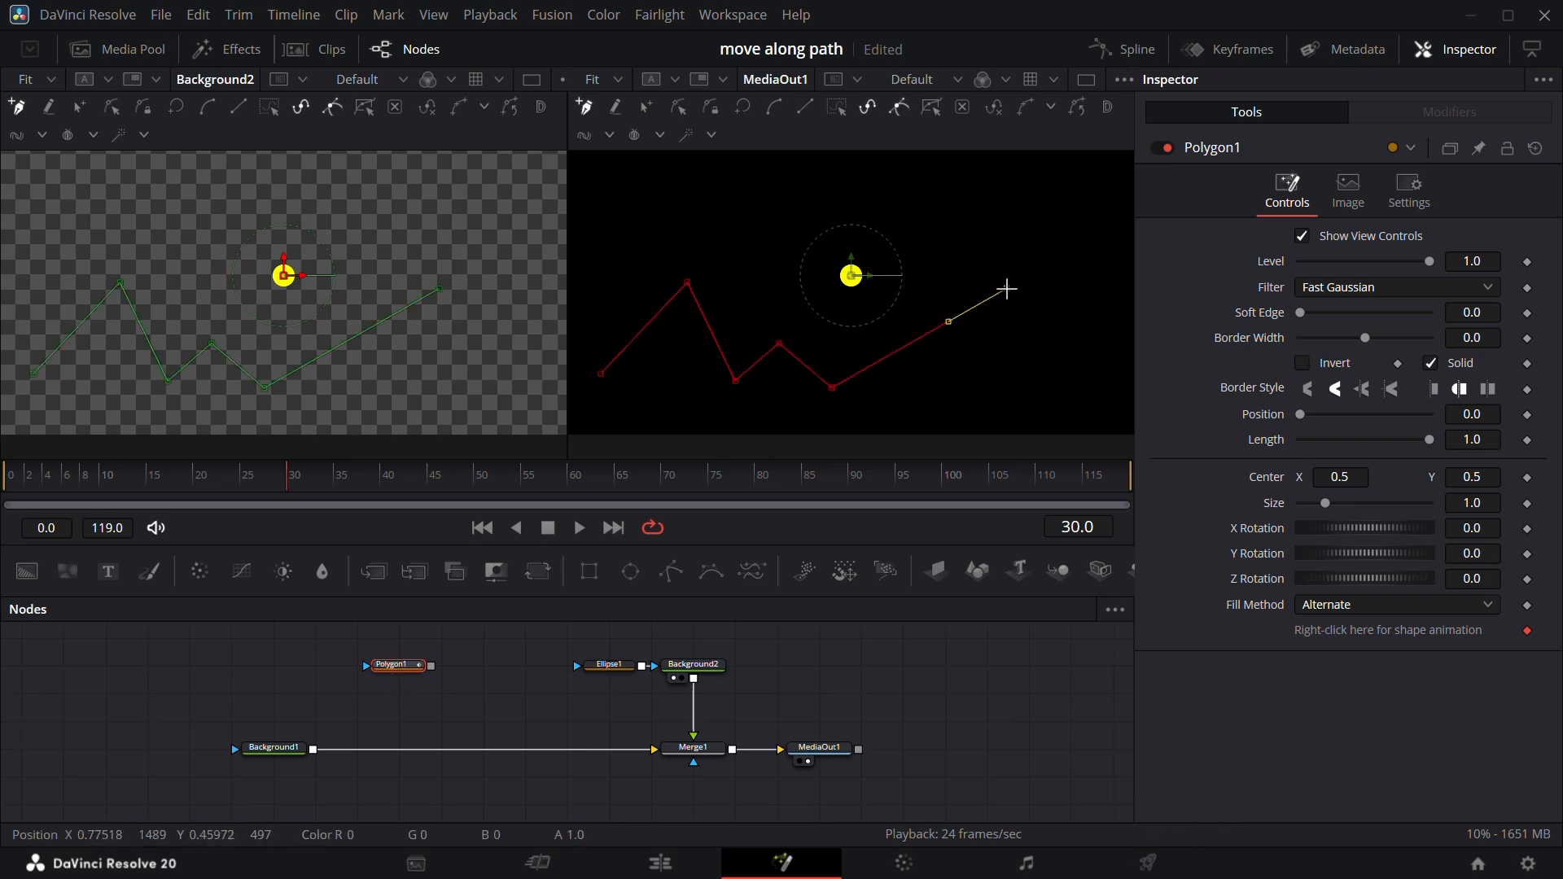
{"action": "left_click", "coordinate": [1008, 289]}
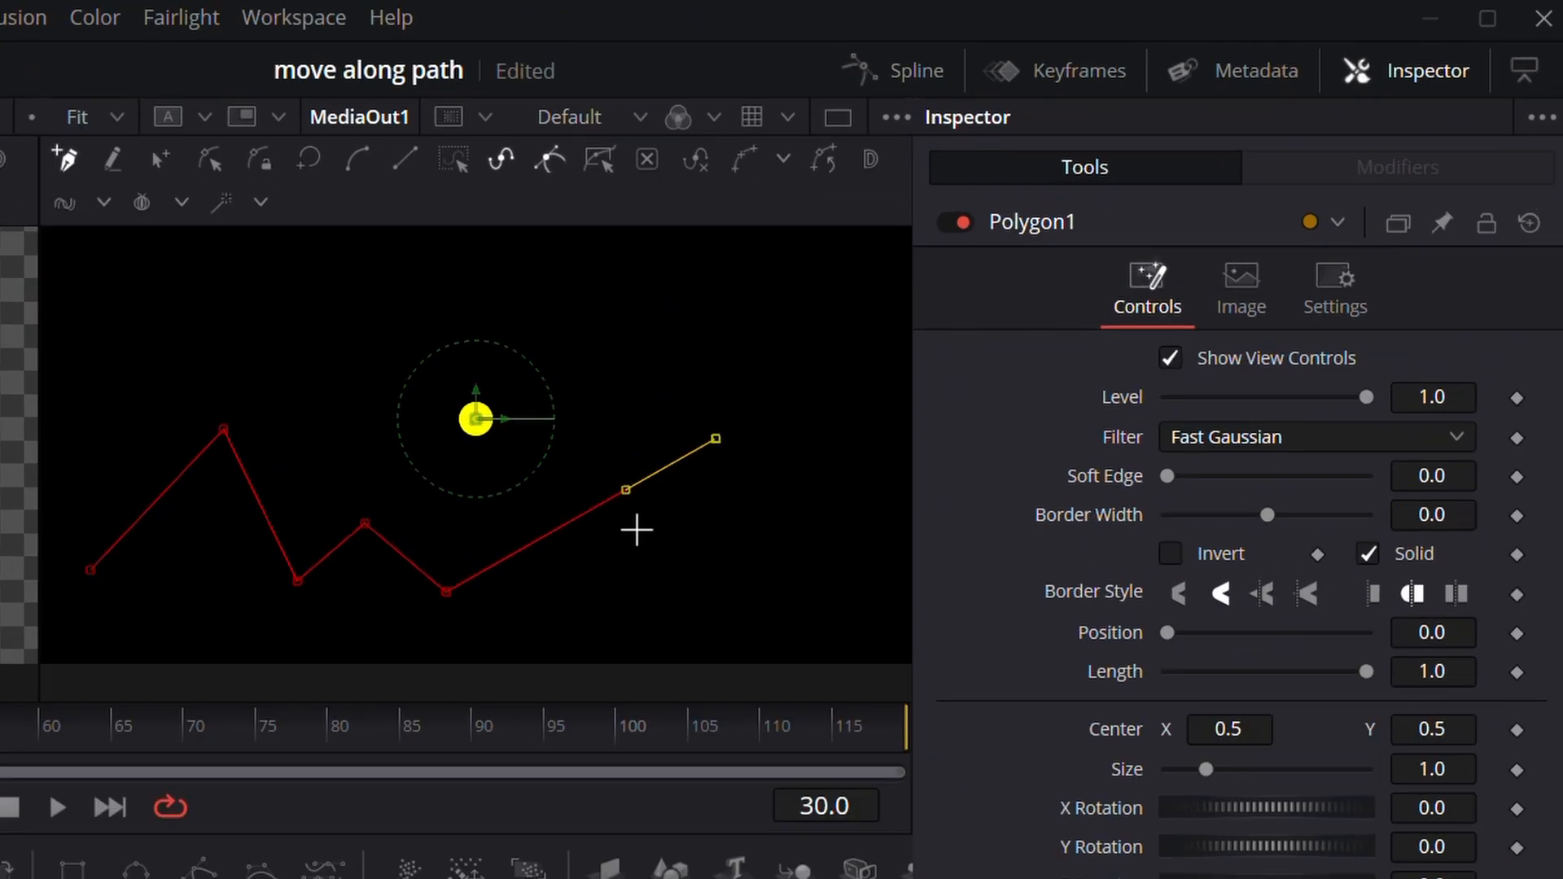
Try extending the polyline from its end back across the frame, and undo the addition.
{"action": "left_click", "coordinate": [326, 390]}
{"action": "left_click", "coordinate": [133, 367]}
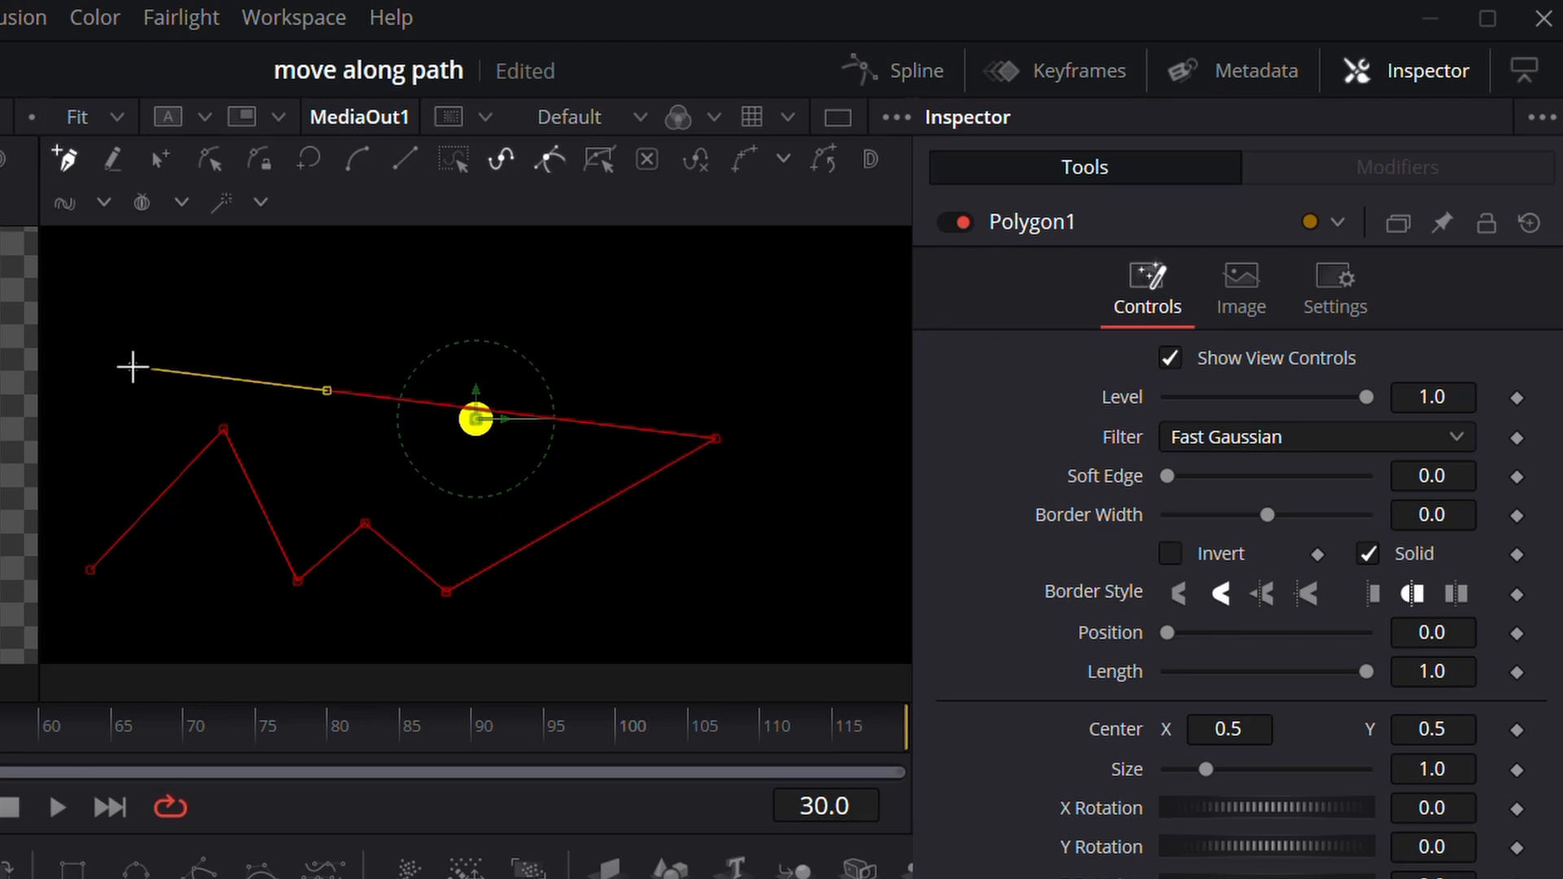
{"action": "key", "text": "ctrl+z"}
{"action": "key", "text": "ctrl+z"}
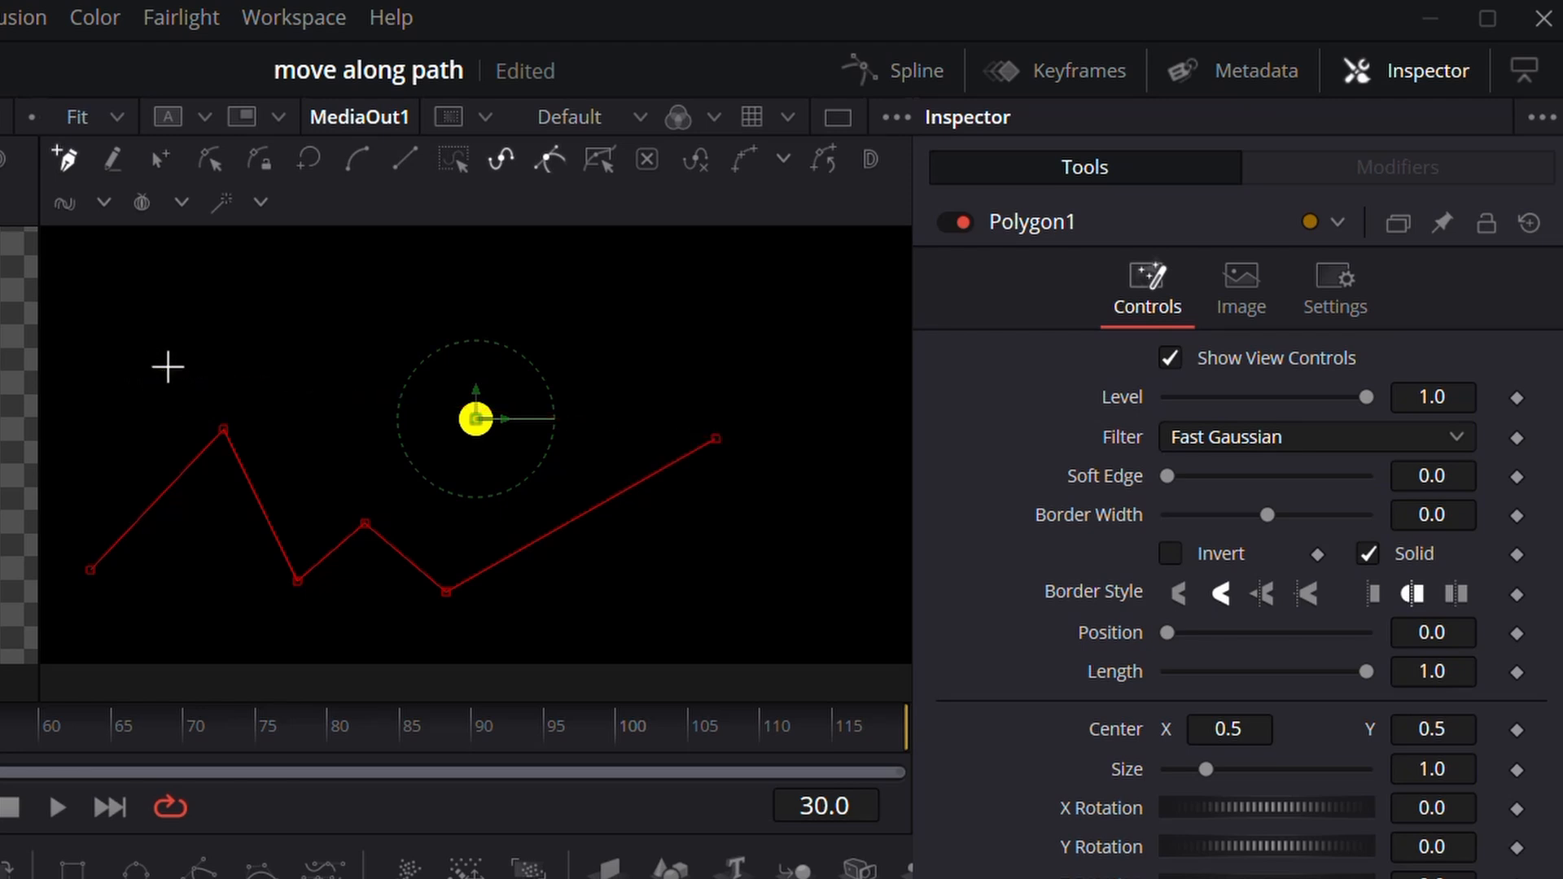
Select all points of the Polygon1 polyline in Modify Only mode and smooth them into a continuous curve.
{"action": "left_click", "coordinate": [208, 155]}
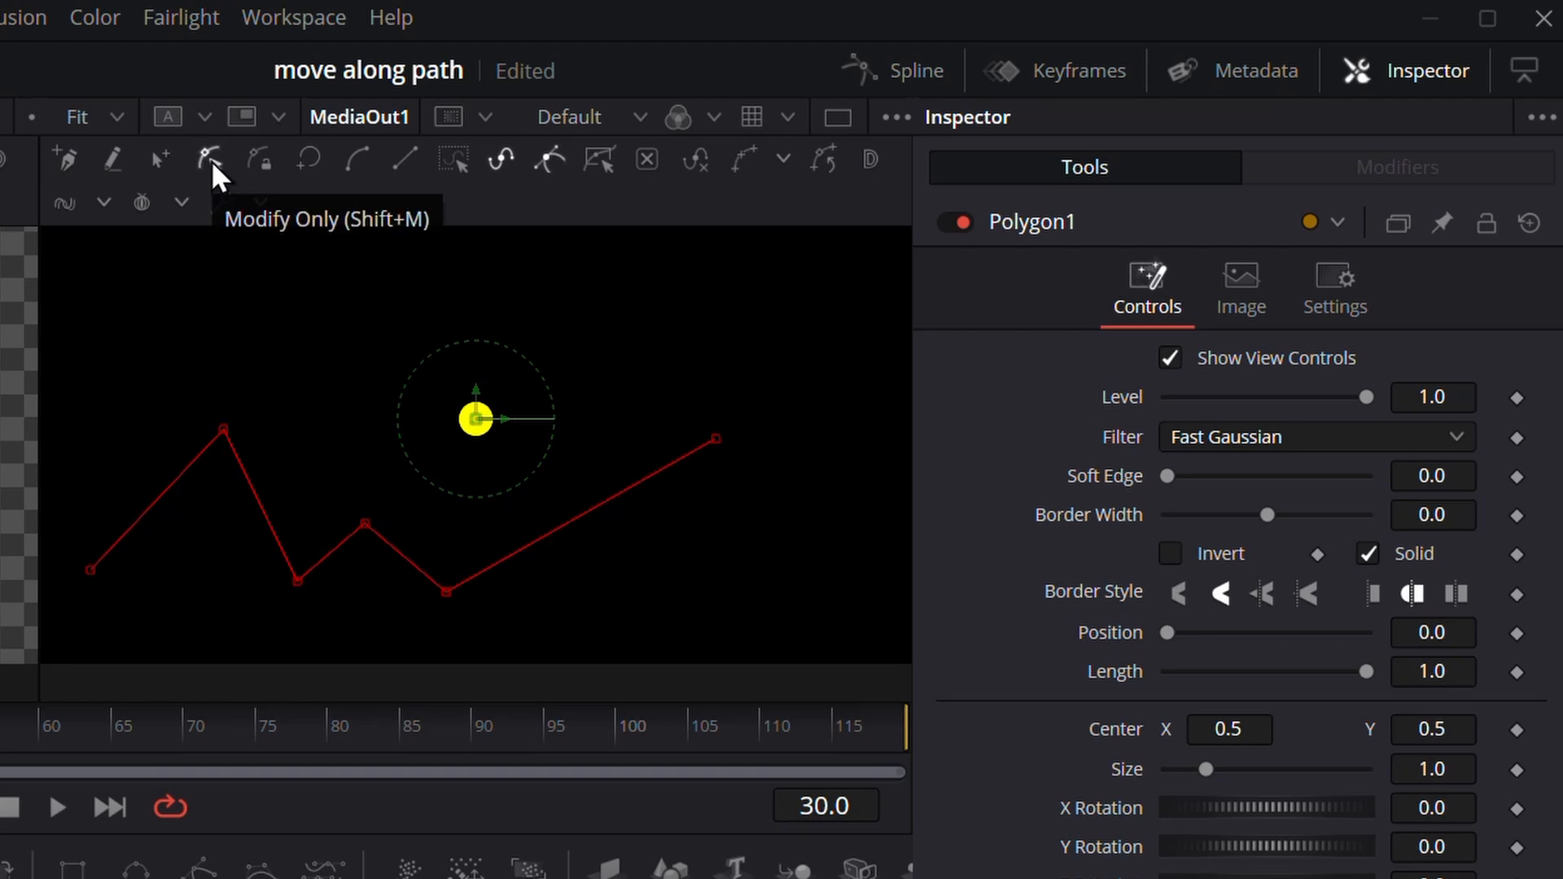
{"action": "left_click_drag", "start_coordinate": [70, 342], "coordinate": [790, 635]}
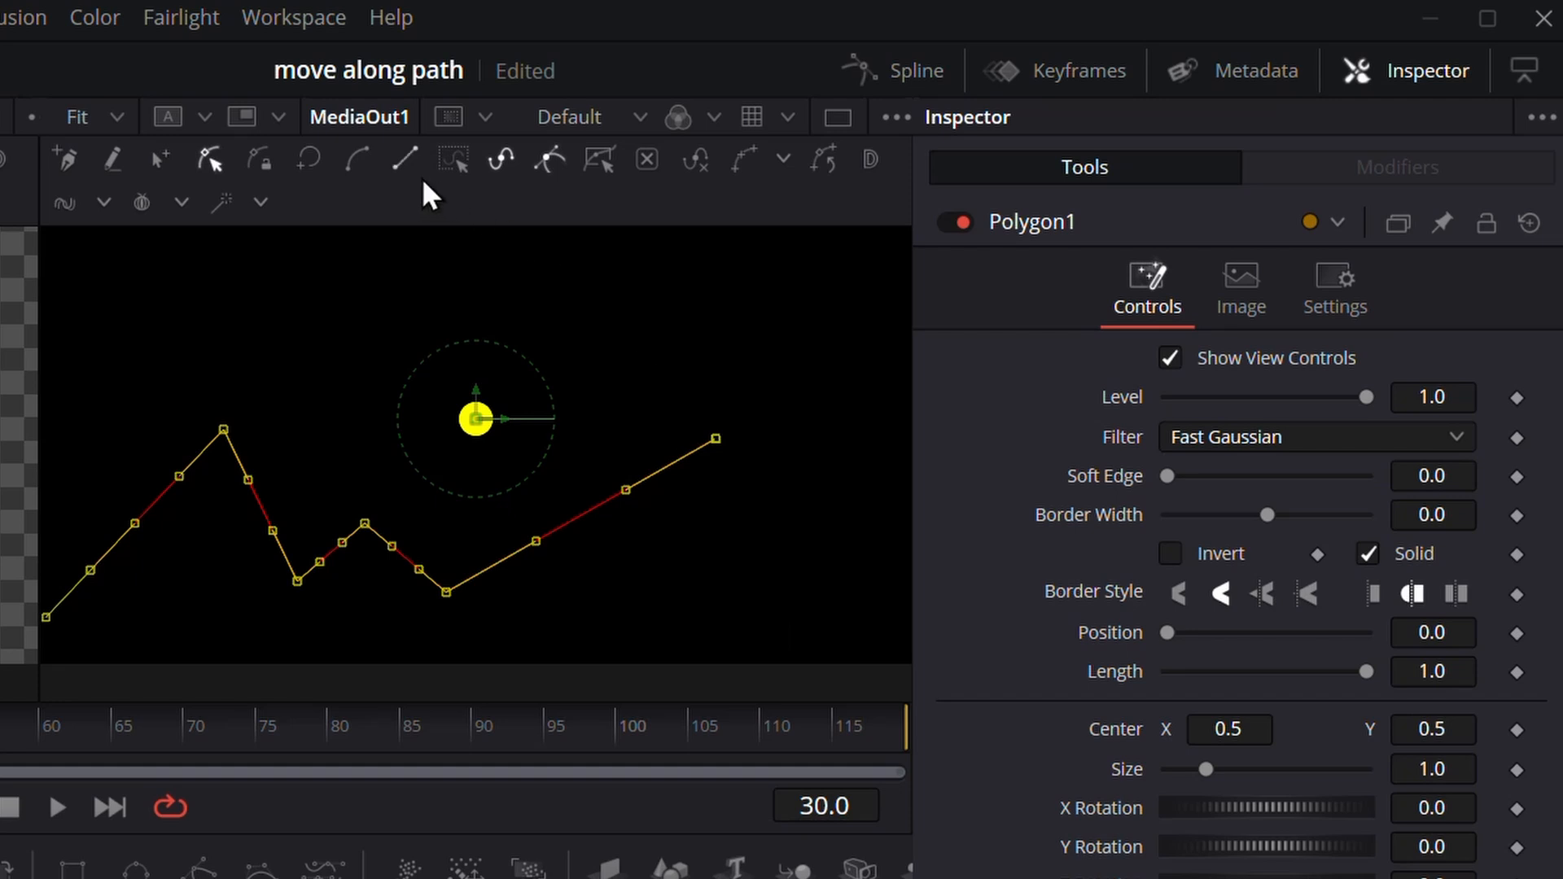
{"action": "left_click", "coordinate": [355, 160]}
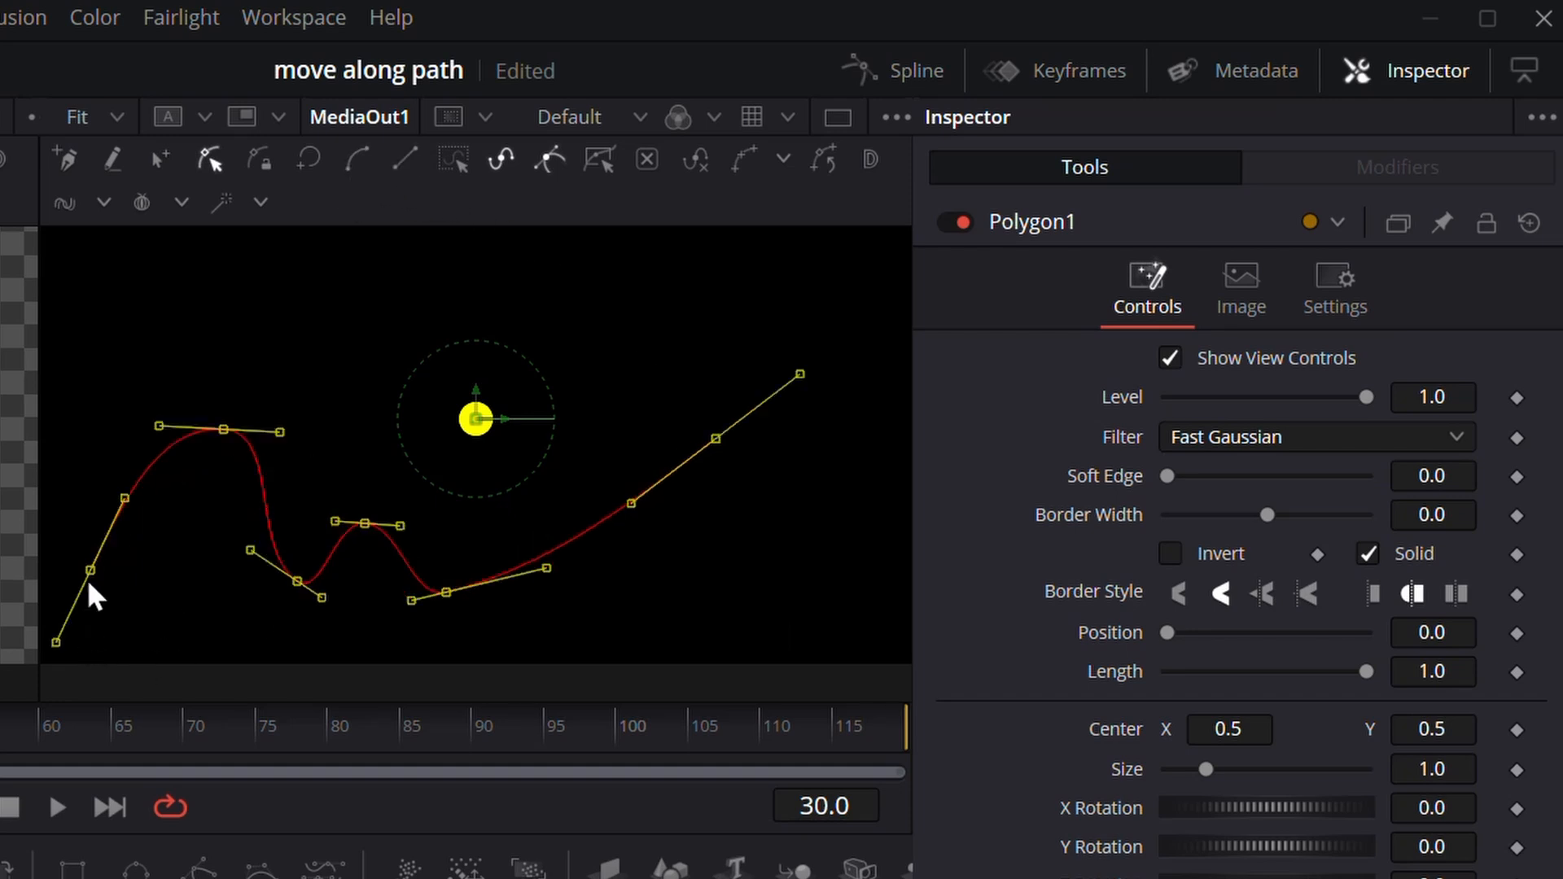
Refine the Polygon1 curve by moving its start point inward, its small middle peak right, and its last valley right, and deselect the node.
{"action": "left_click_drag", "start_coordinate": [89, 574], "coordinate": [125, 556]}
{"action": "left_click", "coordinate": [147, 604]}
{"action": "left_click_drag", "start_coordinate": [372, 526], "coordinate": [408, 522]}
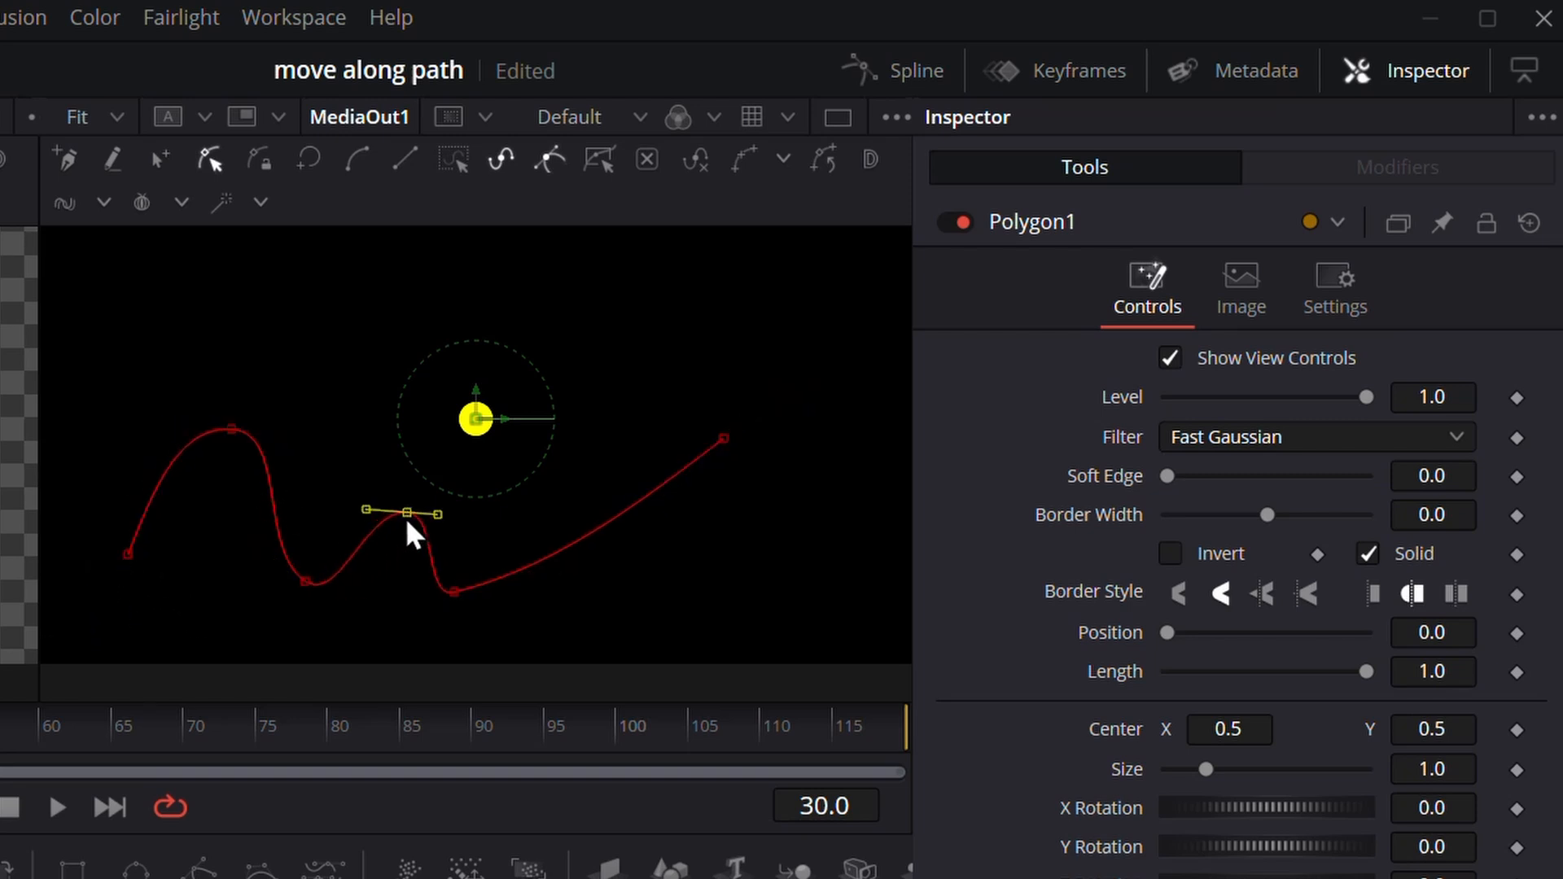
{"action": "left_click_drag", "start_coordinate": [457, 590], "coordinate": [555, 584]}
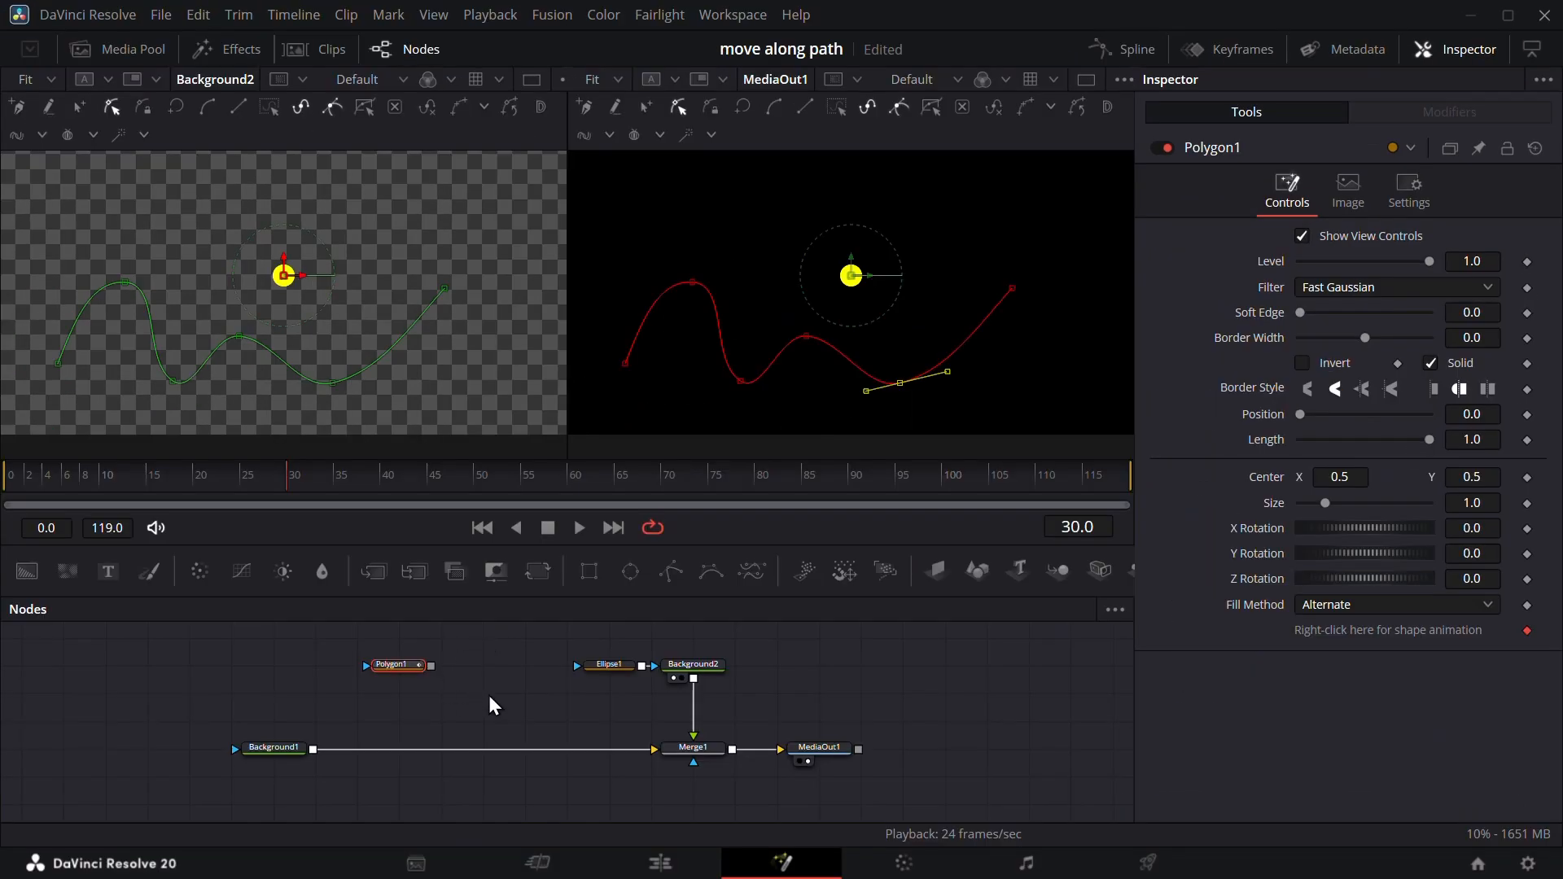
{"action": "left_click", "coordinate": [482, 698]}
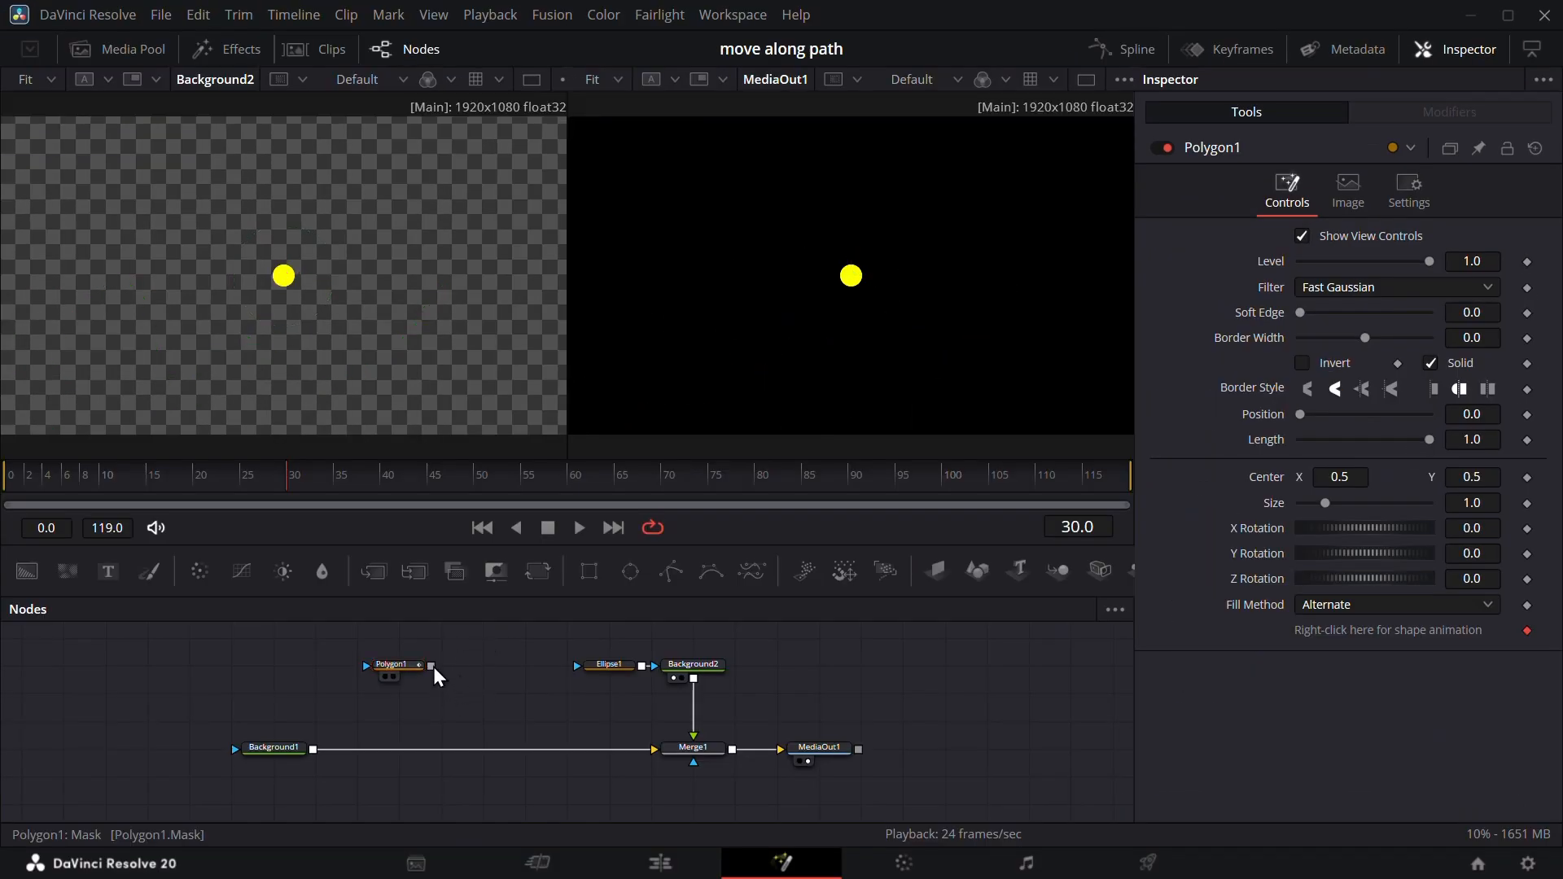
Insert a Merge node between Background1 and Merge1 and connect Polygon1 to its foreground input.
{"action": "left_click_drag", "start_coordinate": [432, 667], "coordinate": [446, 694]}
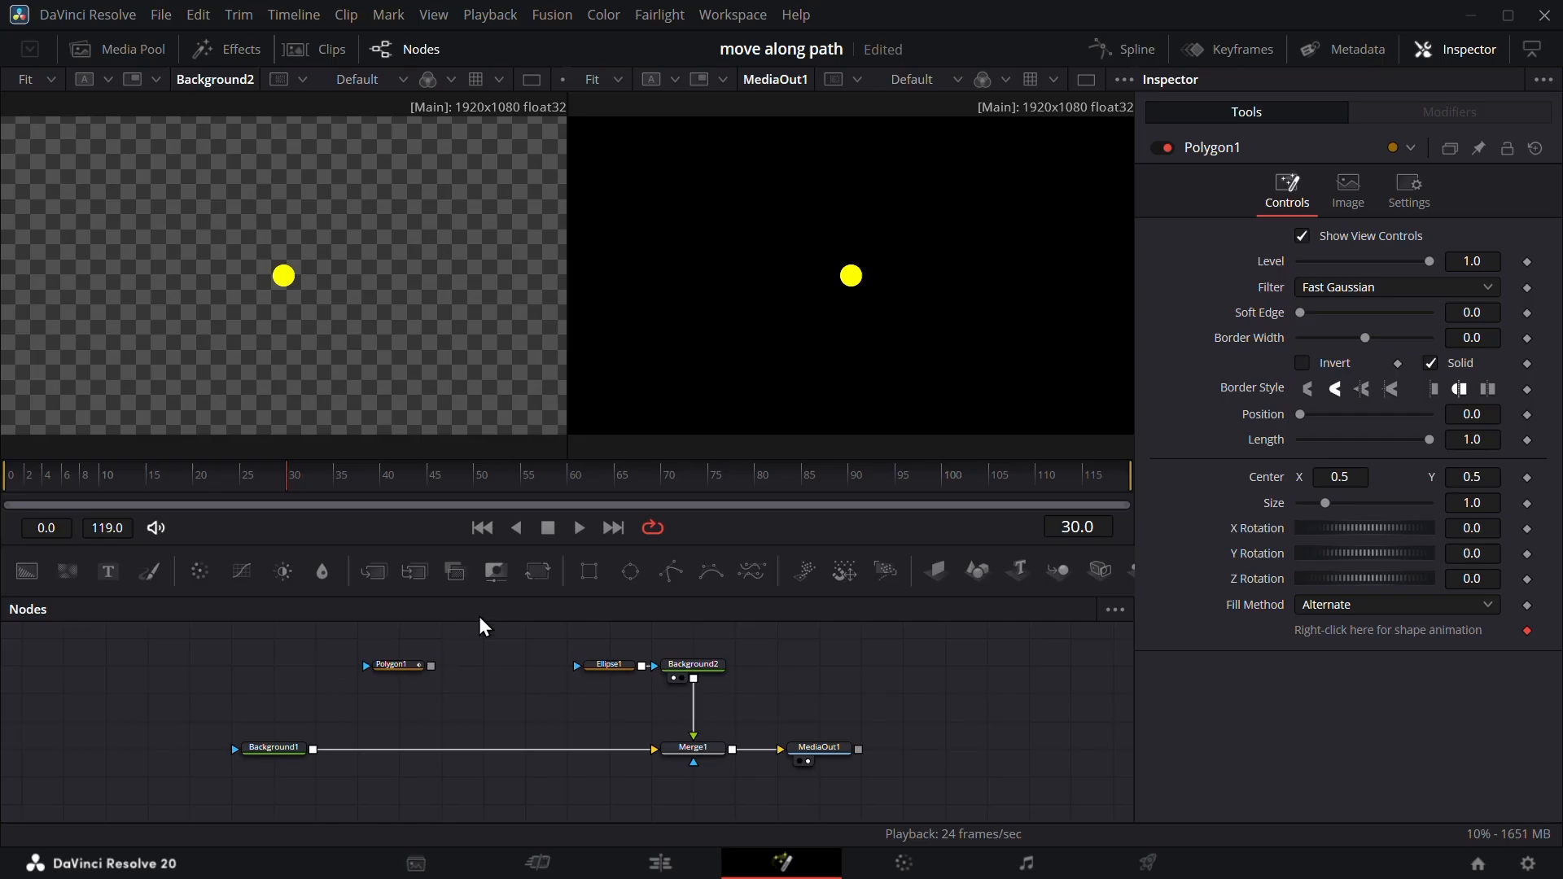
{"action": "left_click_drag", "start_coordinate": [373, 571], "coordinate": [436, 750]}
{"action": "left_click_drag", "start_coordinate": [431, 666], "coordinate": [441, 765]}
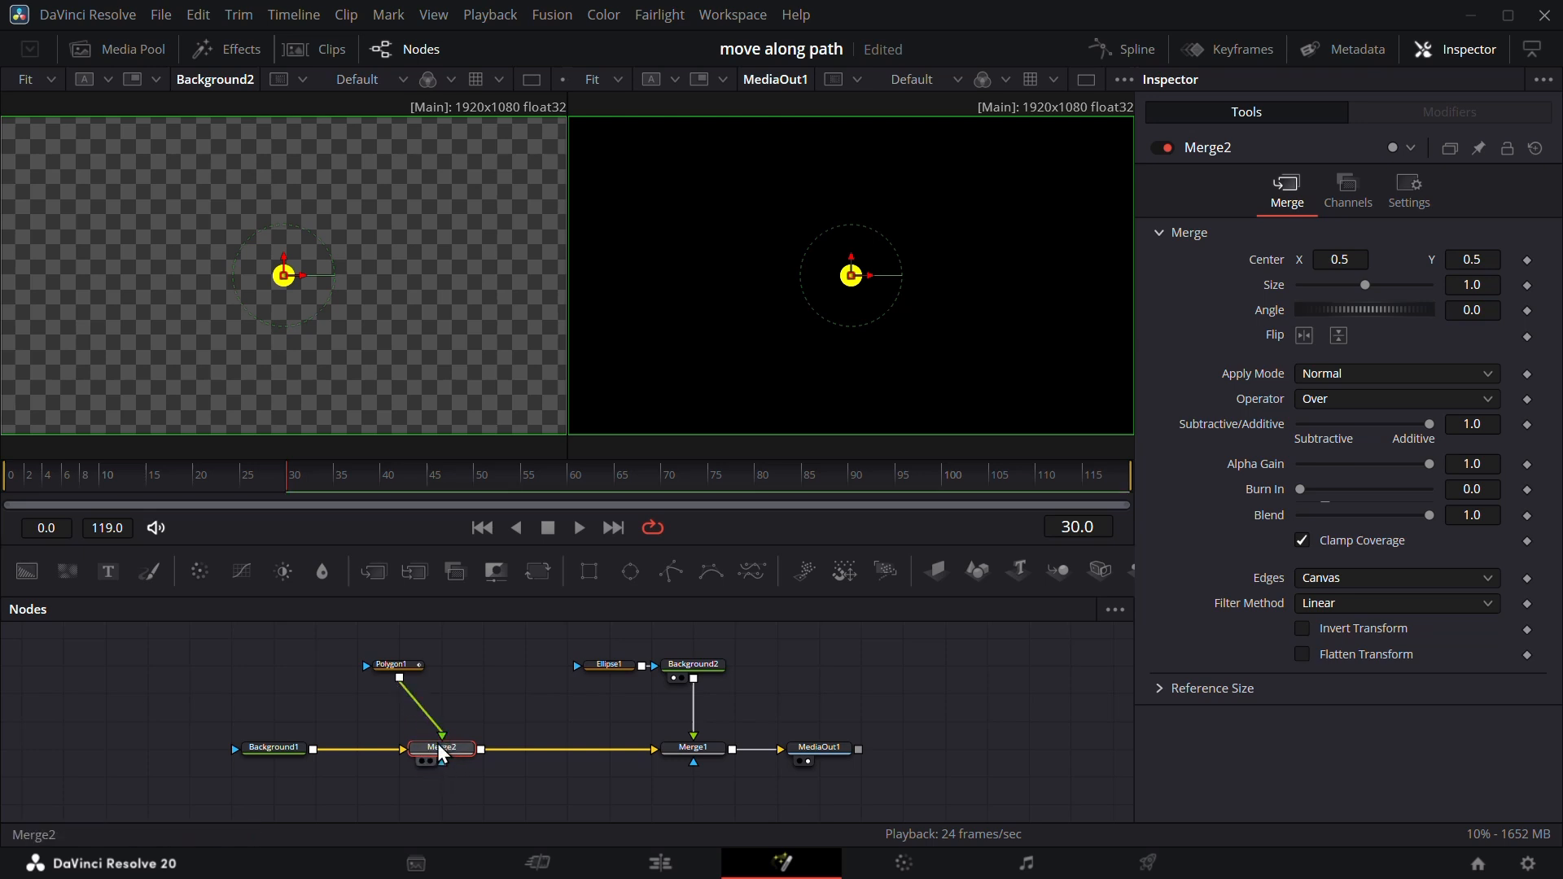
Set Polygon1's Border Width to 0.0114 to give the curve a visible stroke.
{"action": "left_click", "coordinate": [392, 667]}
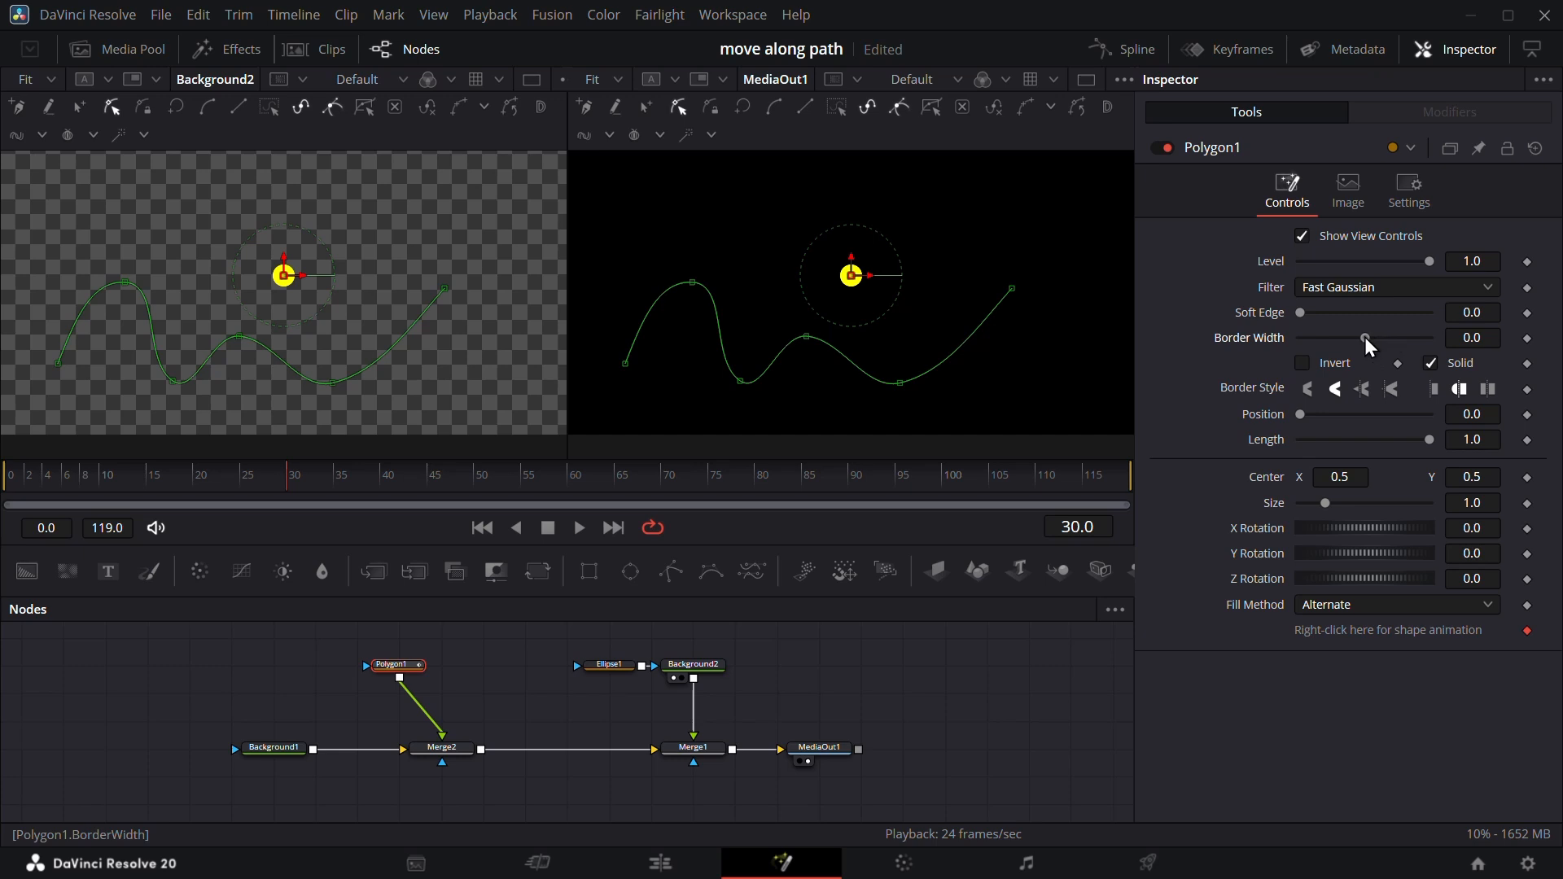
{"action": "left_click_drag", "start_coordinate": [1364, 337], "coordinate": [1371, 341]}
{"action": "left_click_drag", "start_coordinate": [1491, 336], "coordinate": [1453, 335]}
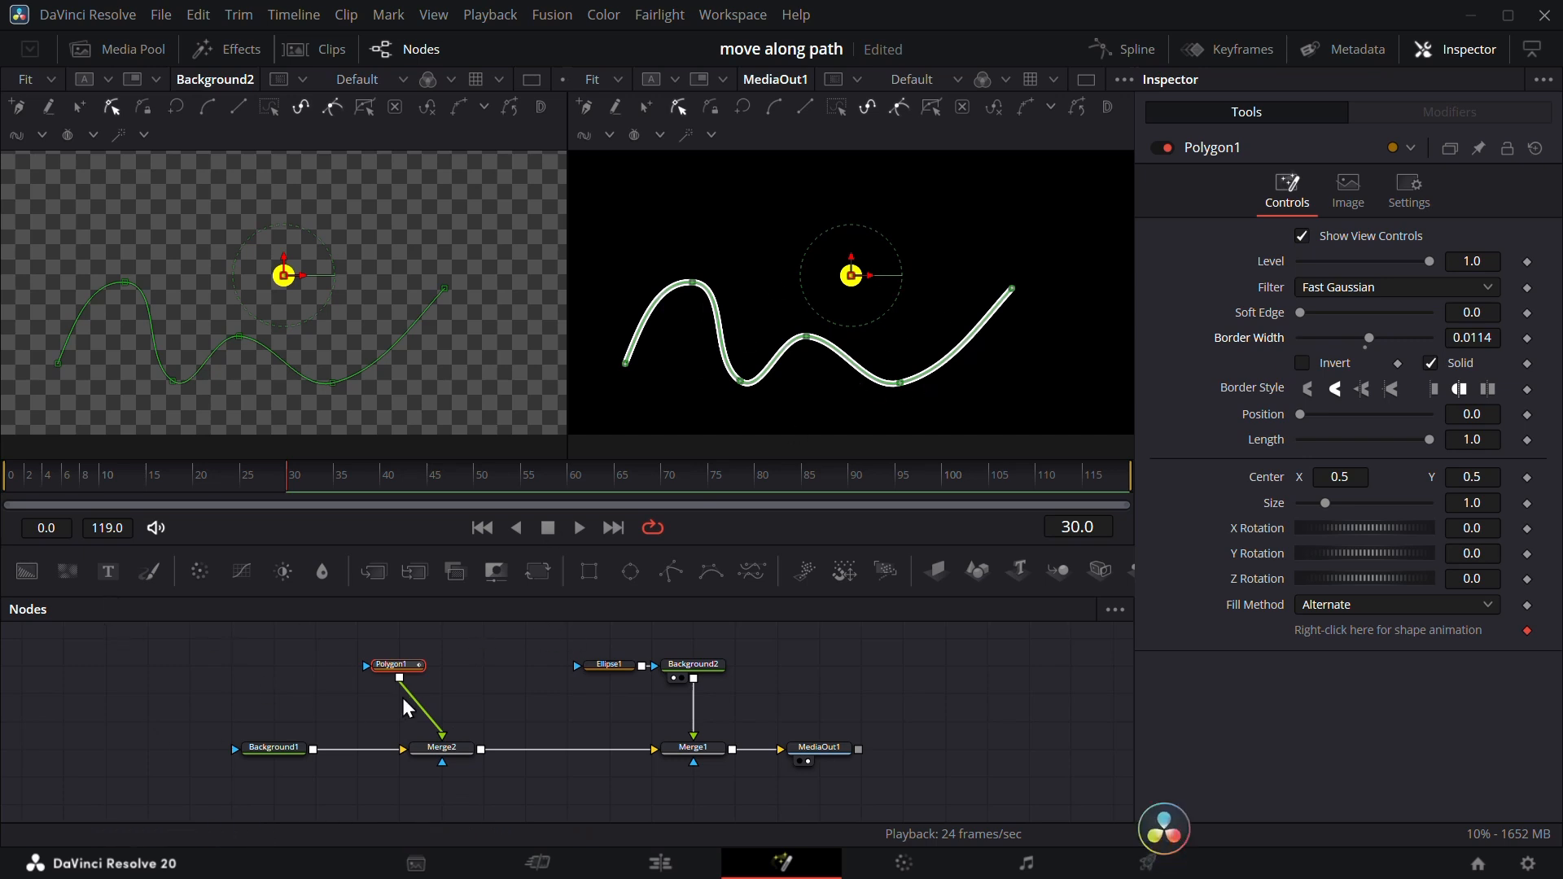
Insert a Background node between Polygon1 and Merge2 and color it cyan with Green 1.0 and Blue 1.0.
{"action": "left_click_drag", "start_coordinate": [27, 572], "coordinate": [442, 706]}
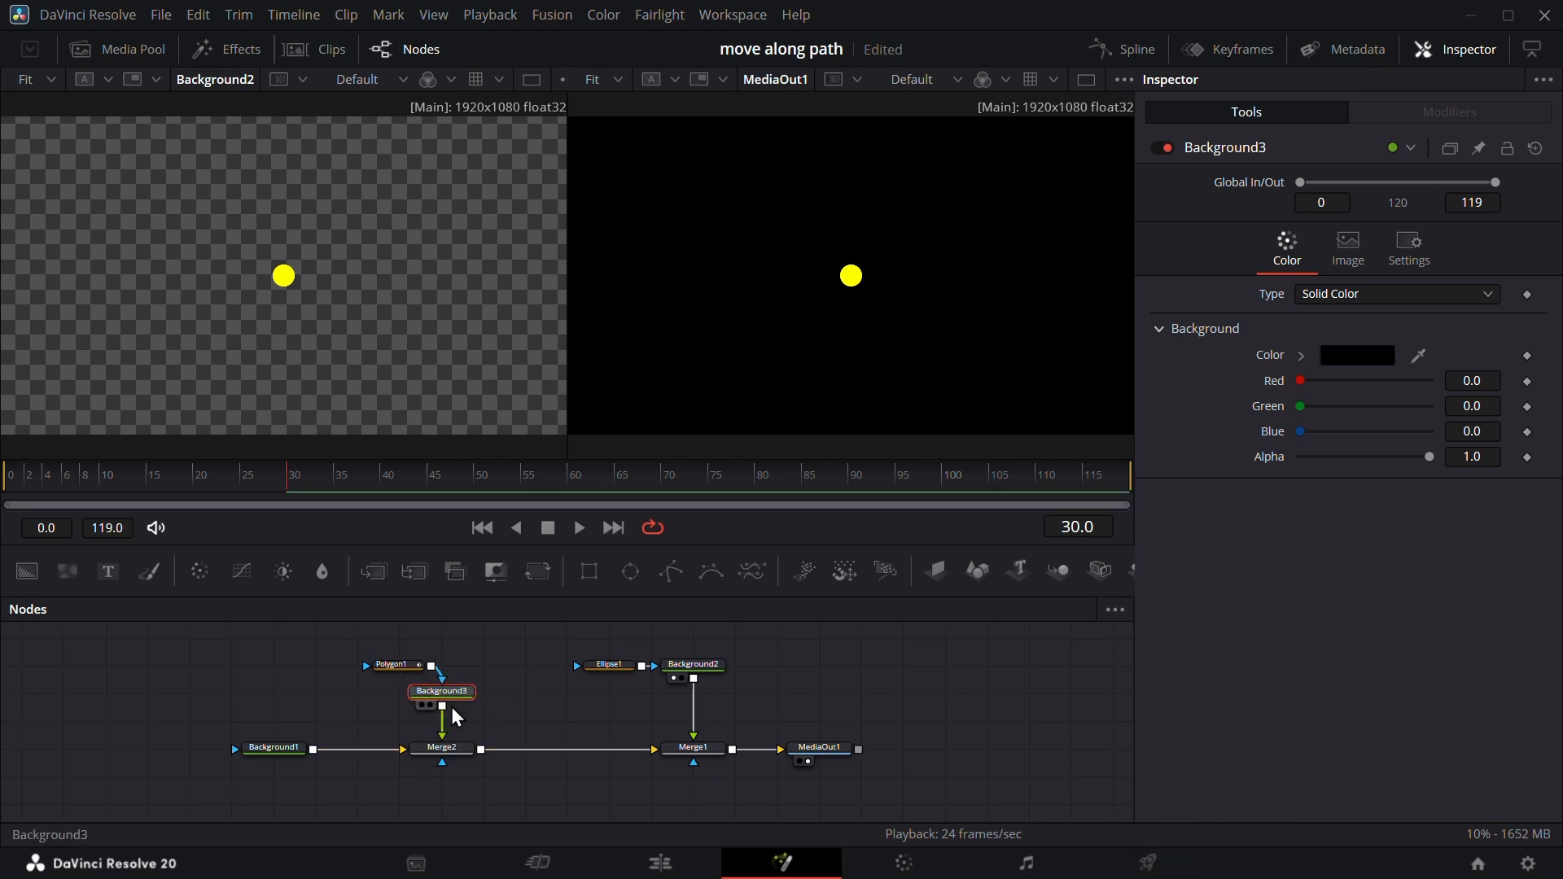
{"action": "left_click_drag", "start_coordinate": [1305, 434], "coordinate": [1431, 432]}
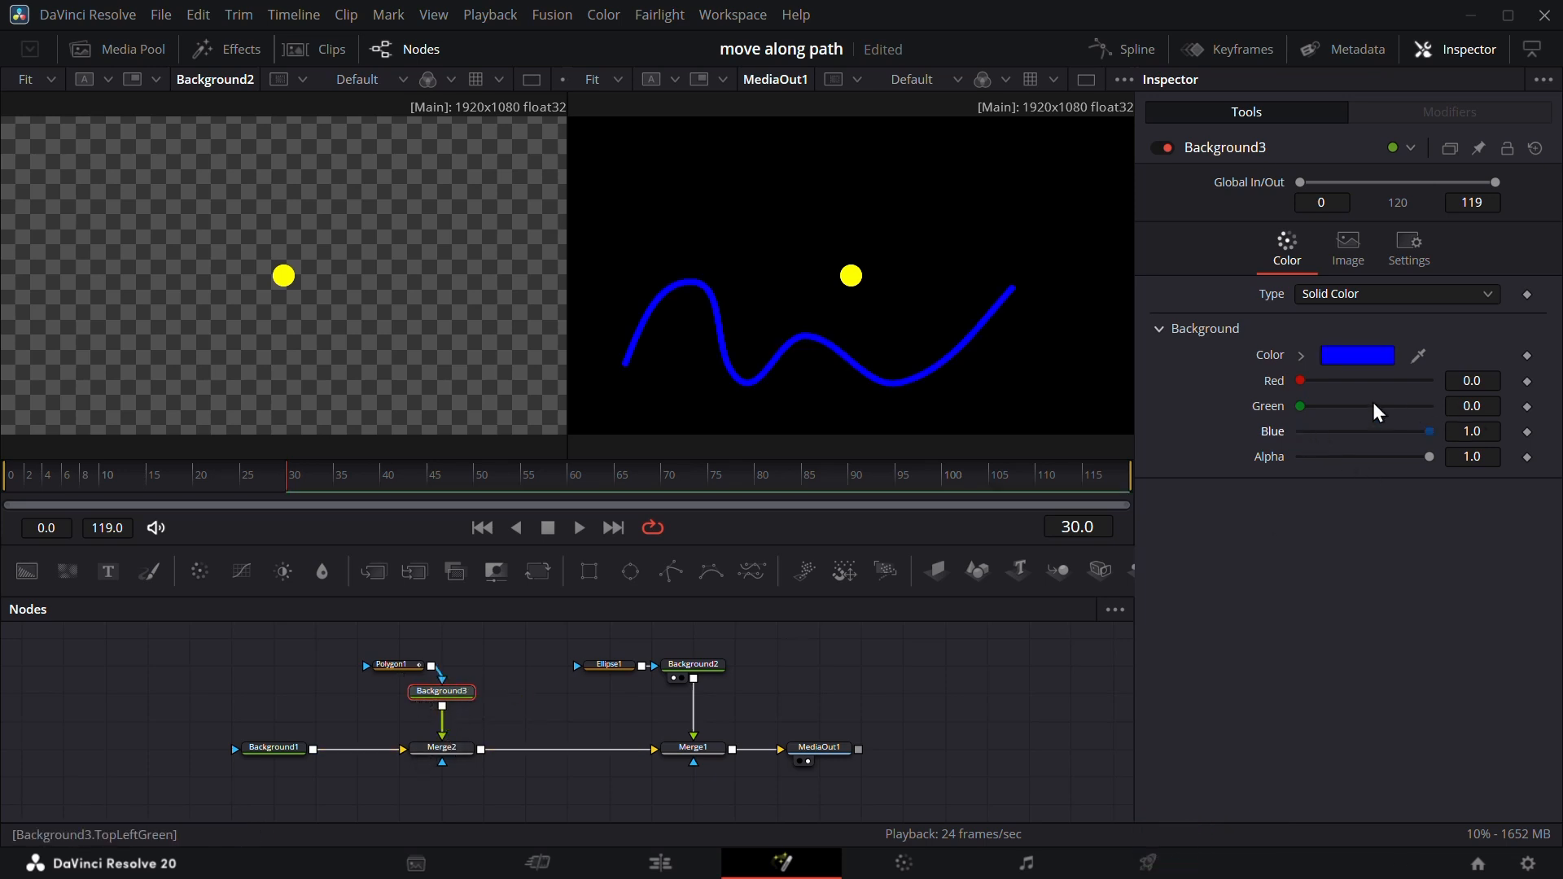
{"action": "left_click_drag", "start_coordinate": [1307, 412], "coordinate": [1431, 406]}
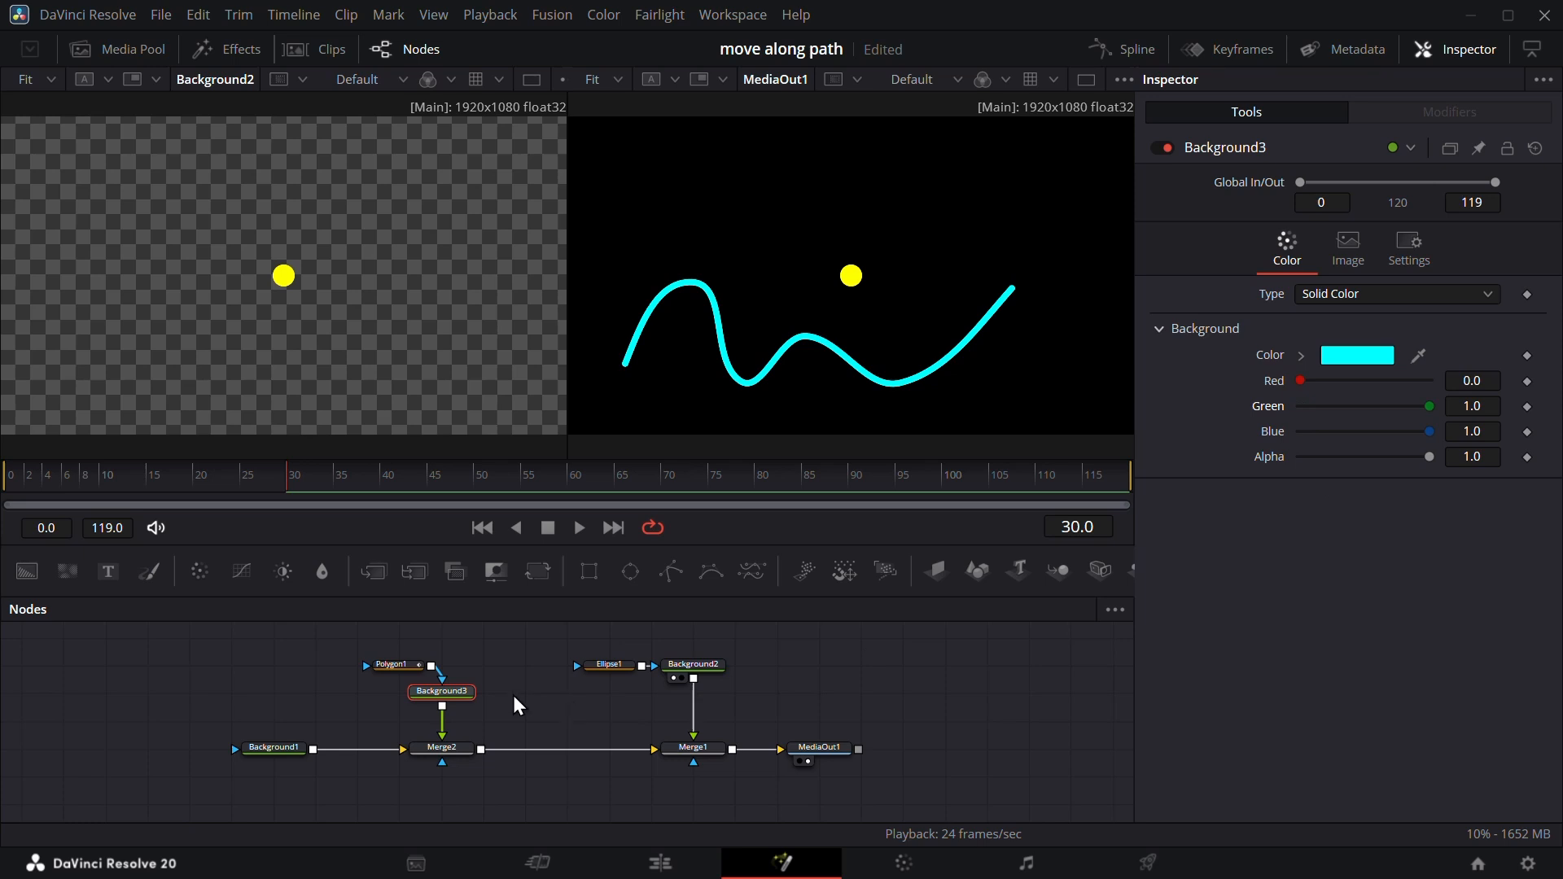
Rearrange the nodes so Polygon1 sits directly left of Background3 above Merge2, and select Polygon1.
{"action": "left_click_drag", "start_coordinate": [454, 696], "coordinate": [454, 723]}
{"action": "left_click_drag", "start_coordinate": [416, 666], "coordinate": [375, 691]}
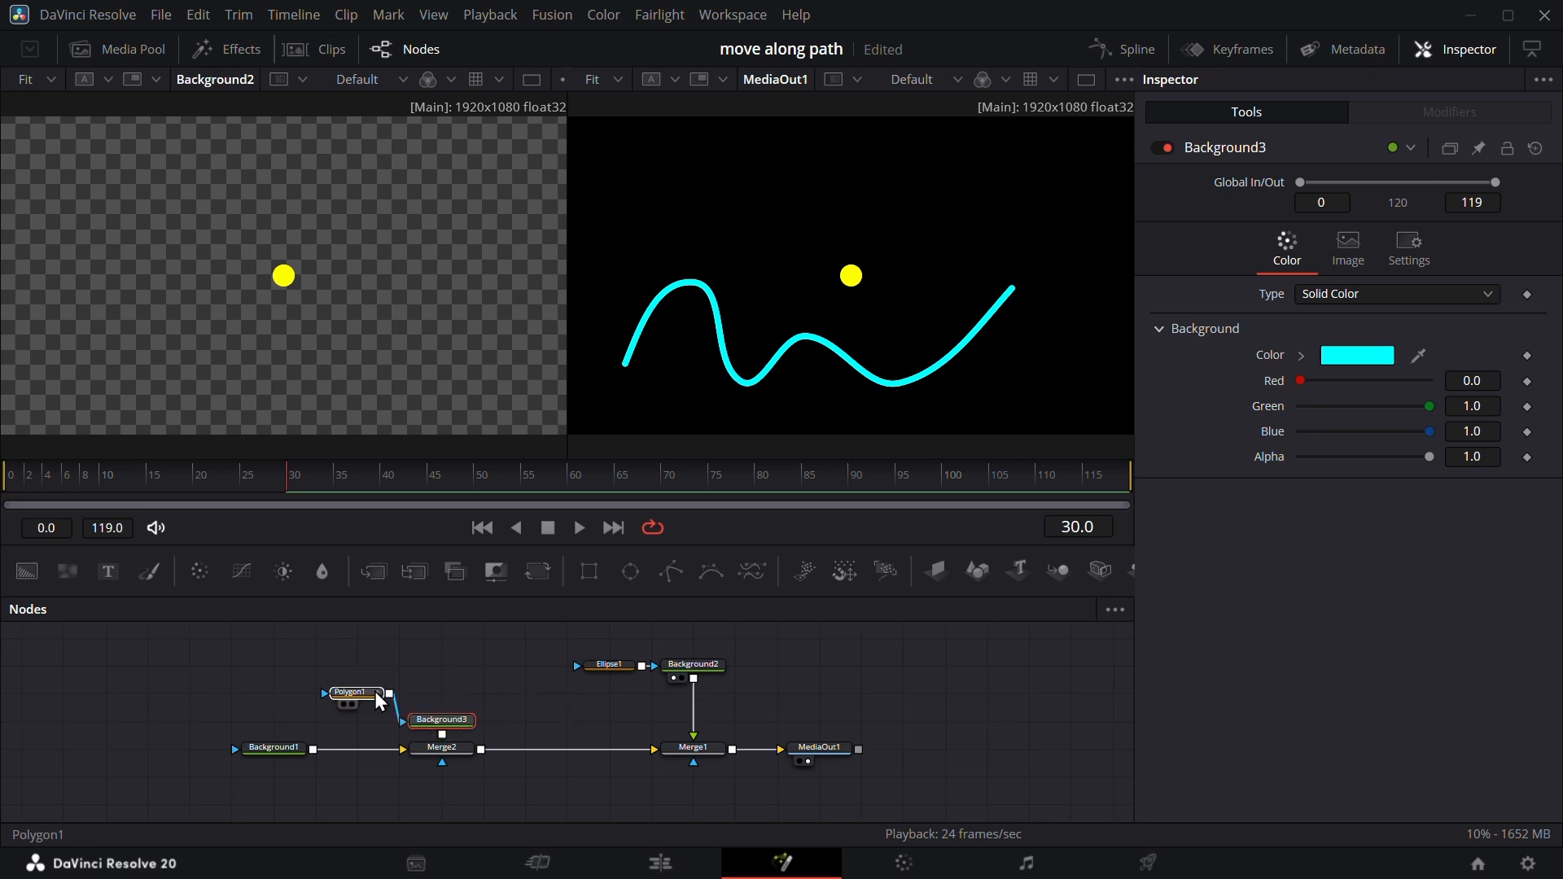
{"action": "left_click", "coordinate": [374, 692]}
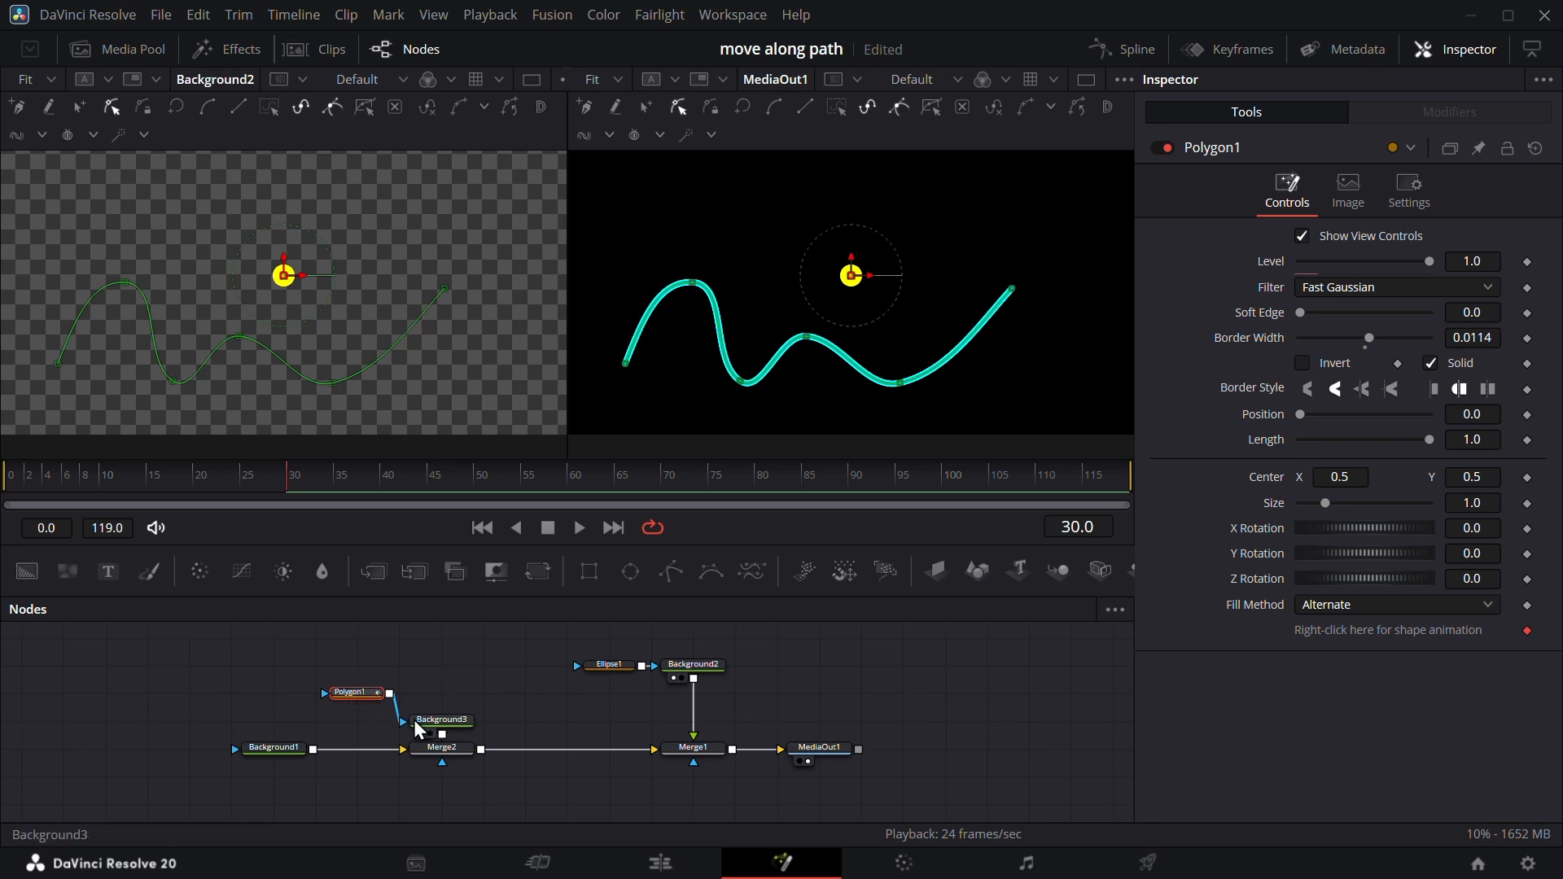
{"action": "left_click_drag", "start_coordinate": [438, 727], "coordinate": [434, 695]}
{"action": "left_click", "coordinate": [349, 697]}
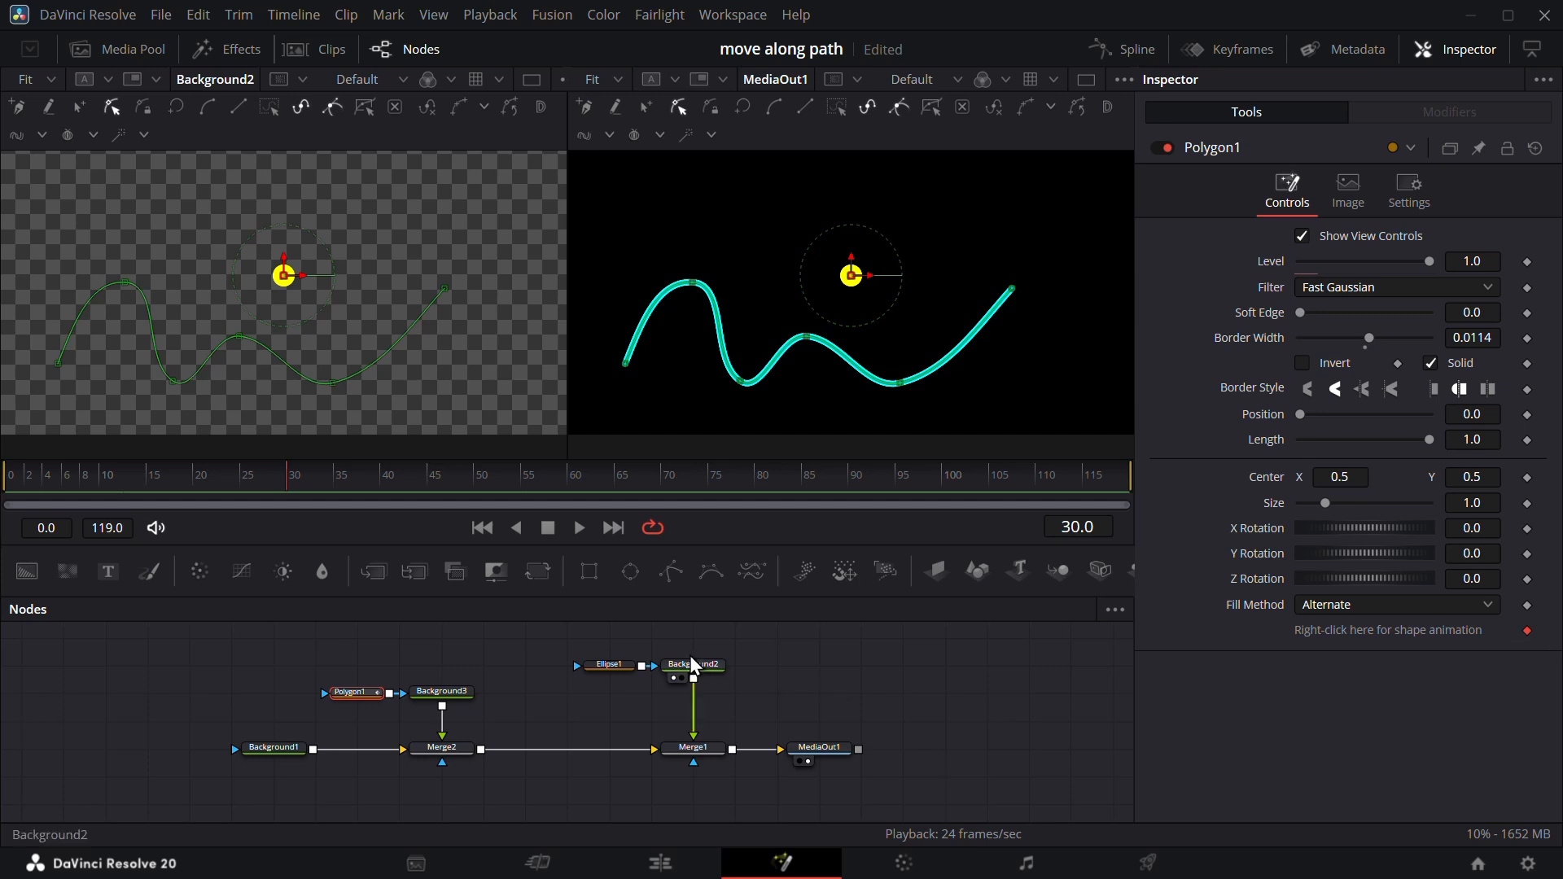
Add two unconnected Polygon nodes, one at frame 30 and one at frame 70, and delete both.
{"action": "left_click_drag", "start_coordinate": [677, 574], "coordinate": [942, 699]}
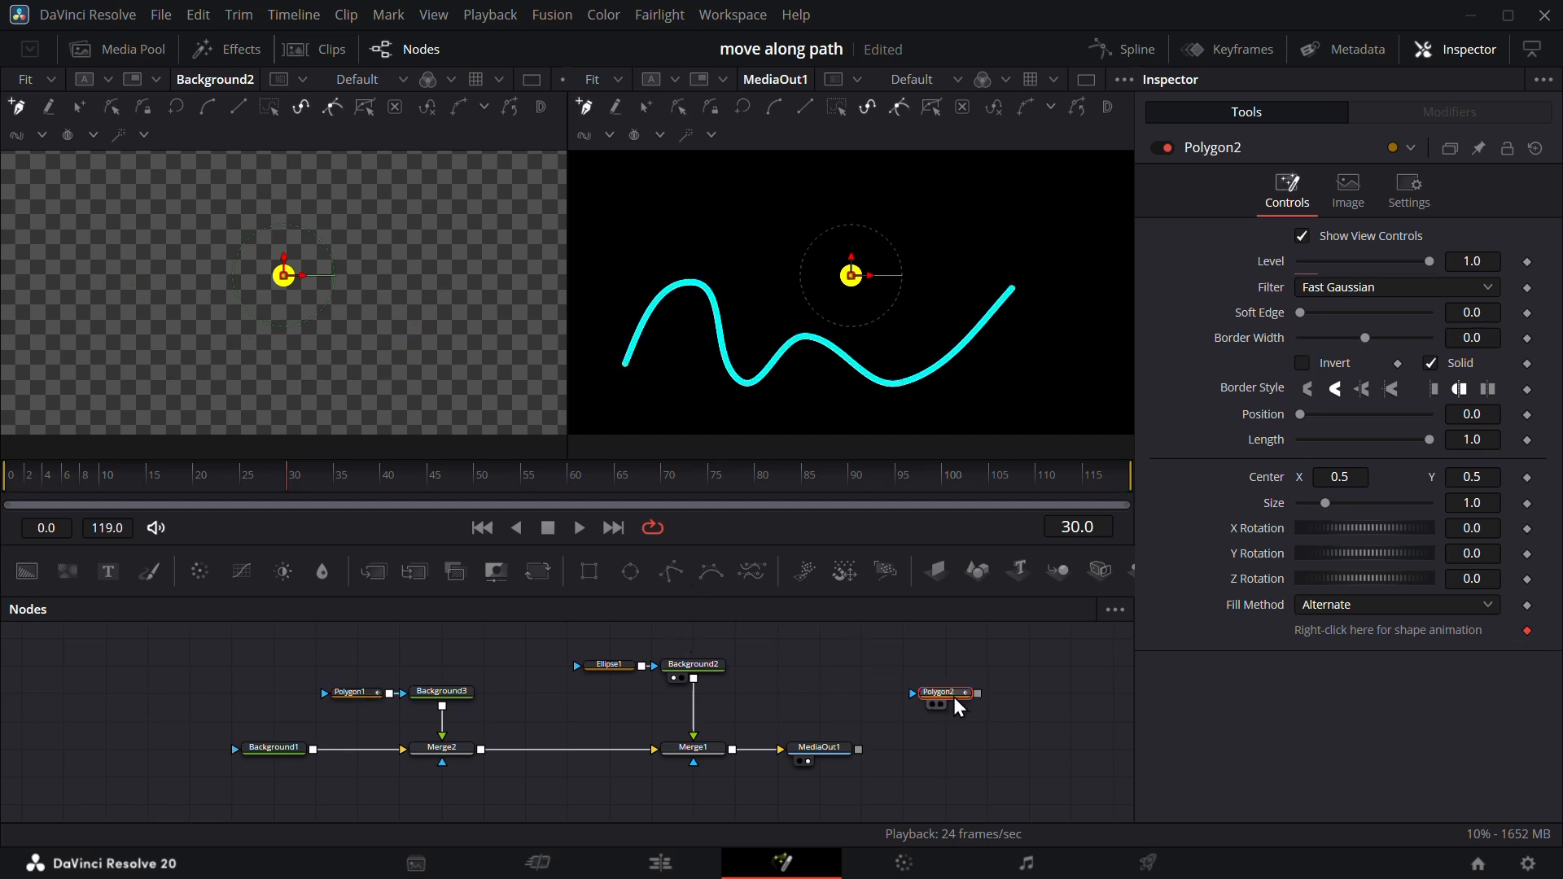
{"action": "left_click_drag", "start_coordinate": [285, 488], "coordinate": [238, 489]}
{"action": "left_click_drag", "start_coordinate": [671, 574], "coordinate": [936, 667]}
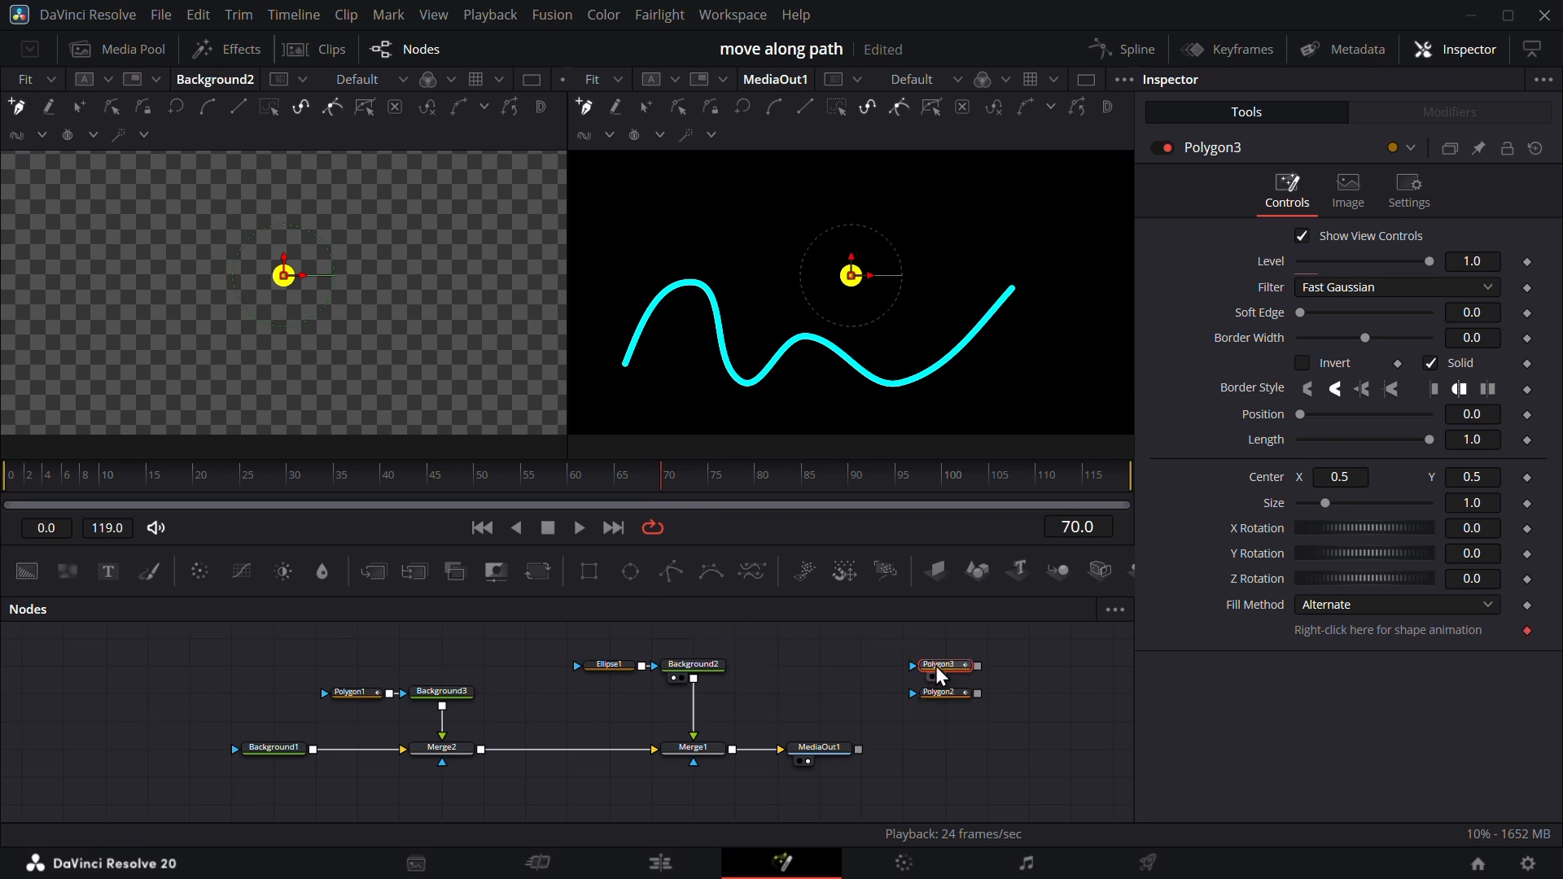
{"action": "mouse_move", "coordinate": [666, 489]}
{"action": "left_mouse_down"}
{"action": "mouse_move", "coordinate": [600, 488]}
{"action": "mouse_move", "coordinate": [643, 491]}
{"action": "left_mouse_up"}
{"action": "left_click_drag", "start_coordinate": [933, 650], "coordinate": [934, 733]}
{"action": "key", "text": "Delete"}
Publish Polygon1's shape animation polyline and disconnect Background3 from Merge2.
{"action": "left_click", "coordinate": [349, 692]}
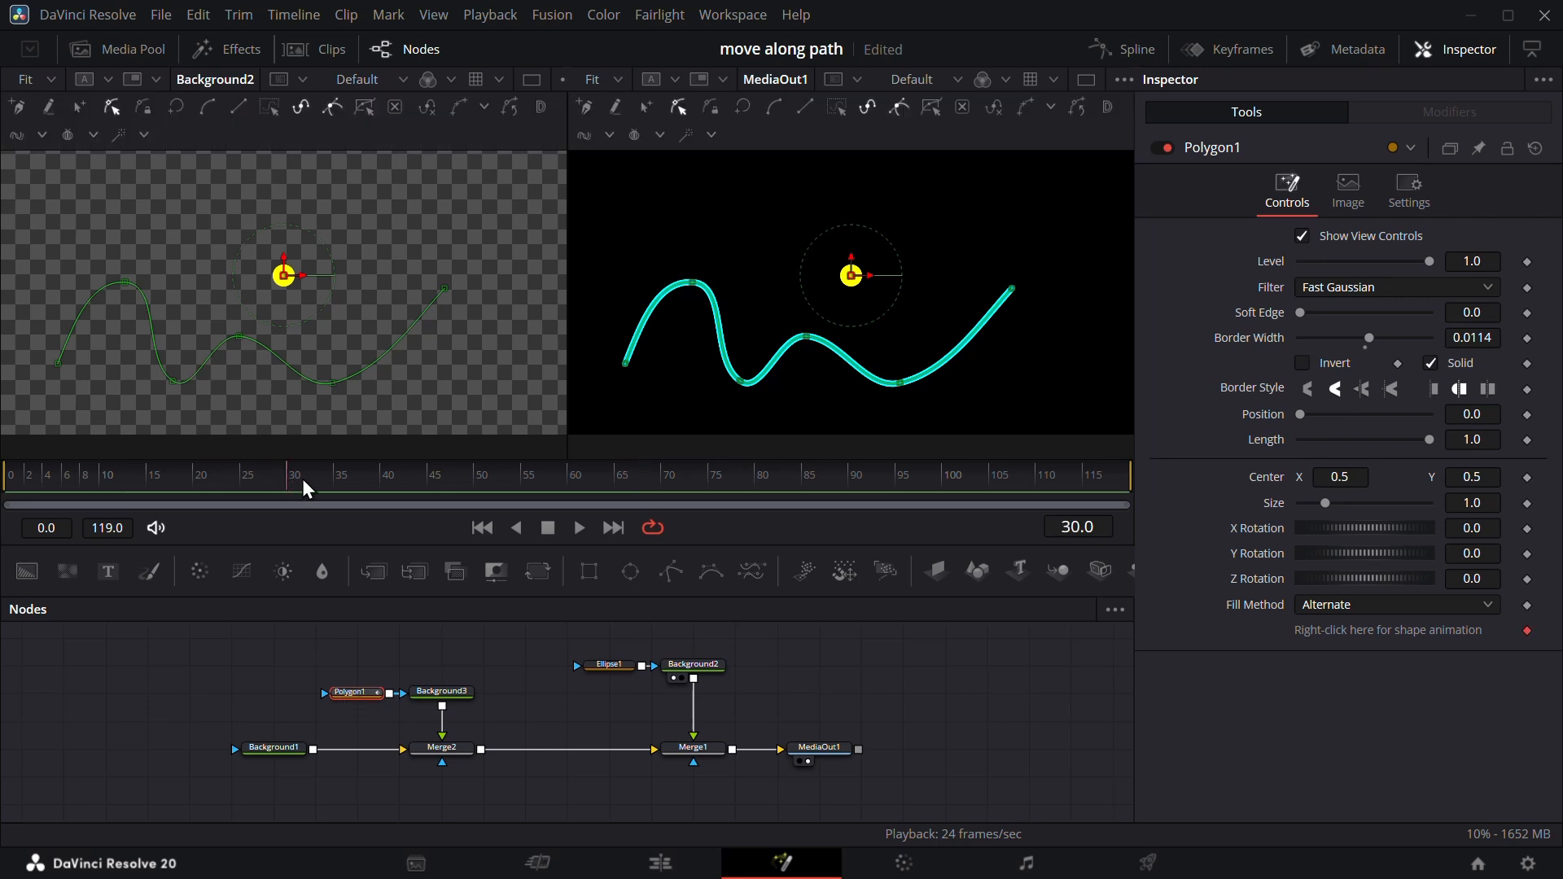
{"action": "right_click", "coordinate": [1412, 631]}
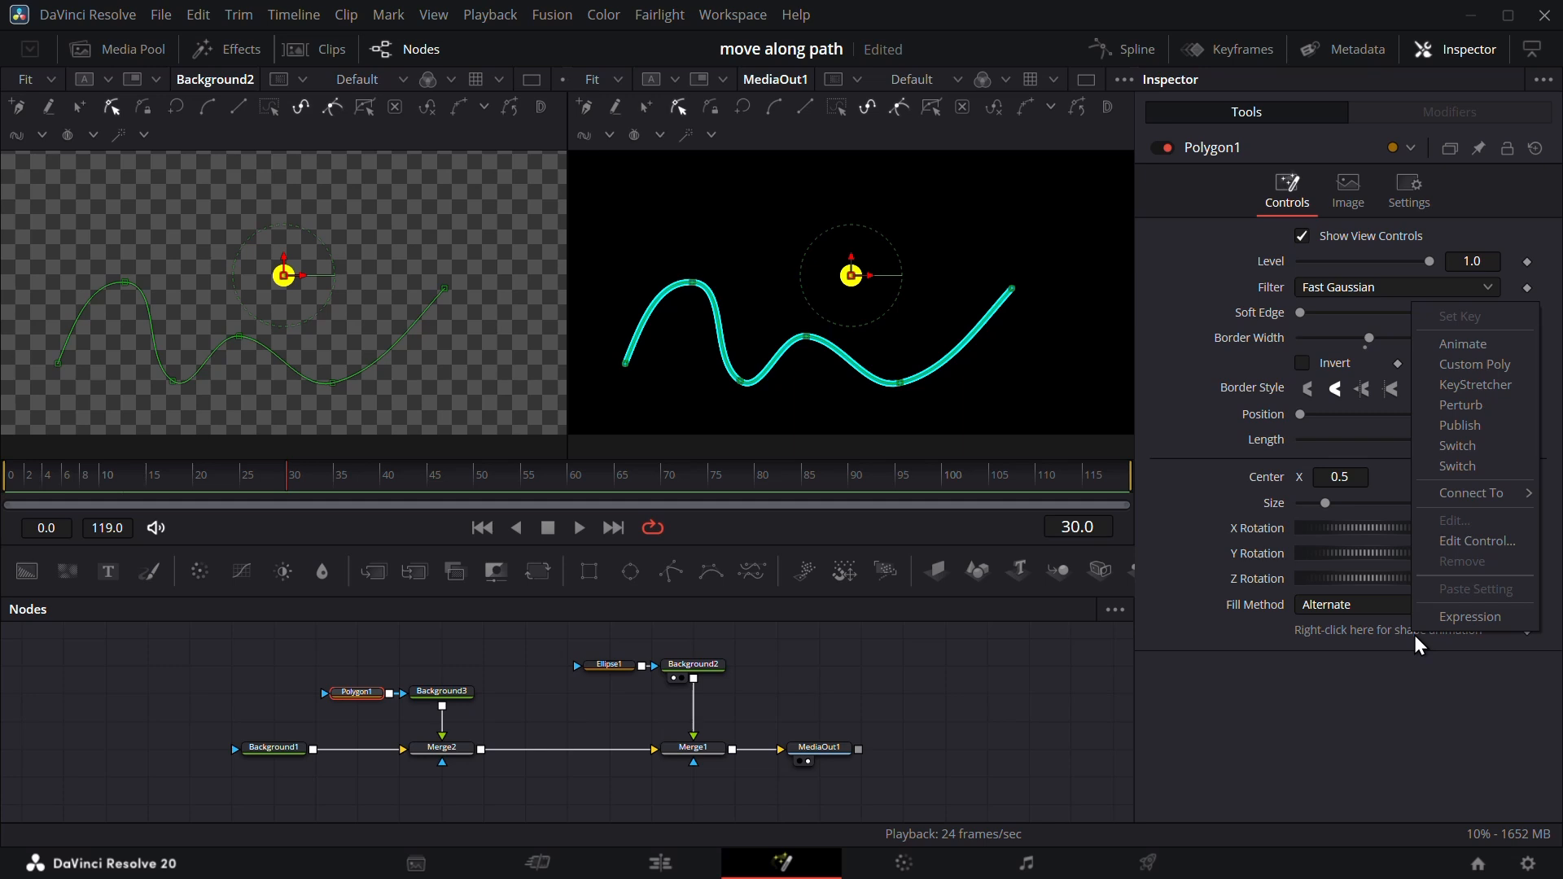
{"action": "left_click", "coordinate": [1463, 425]}
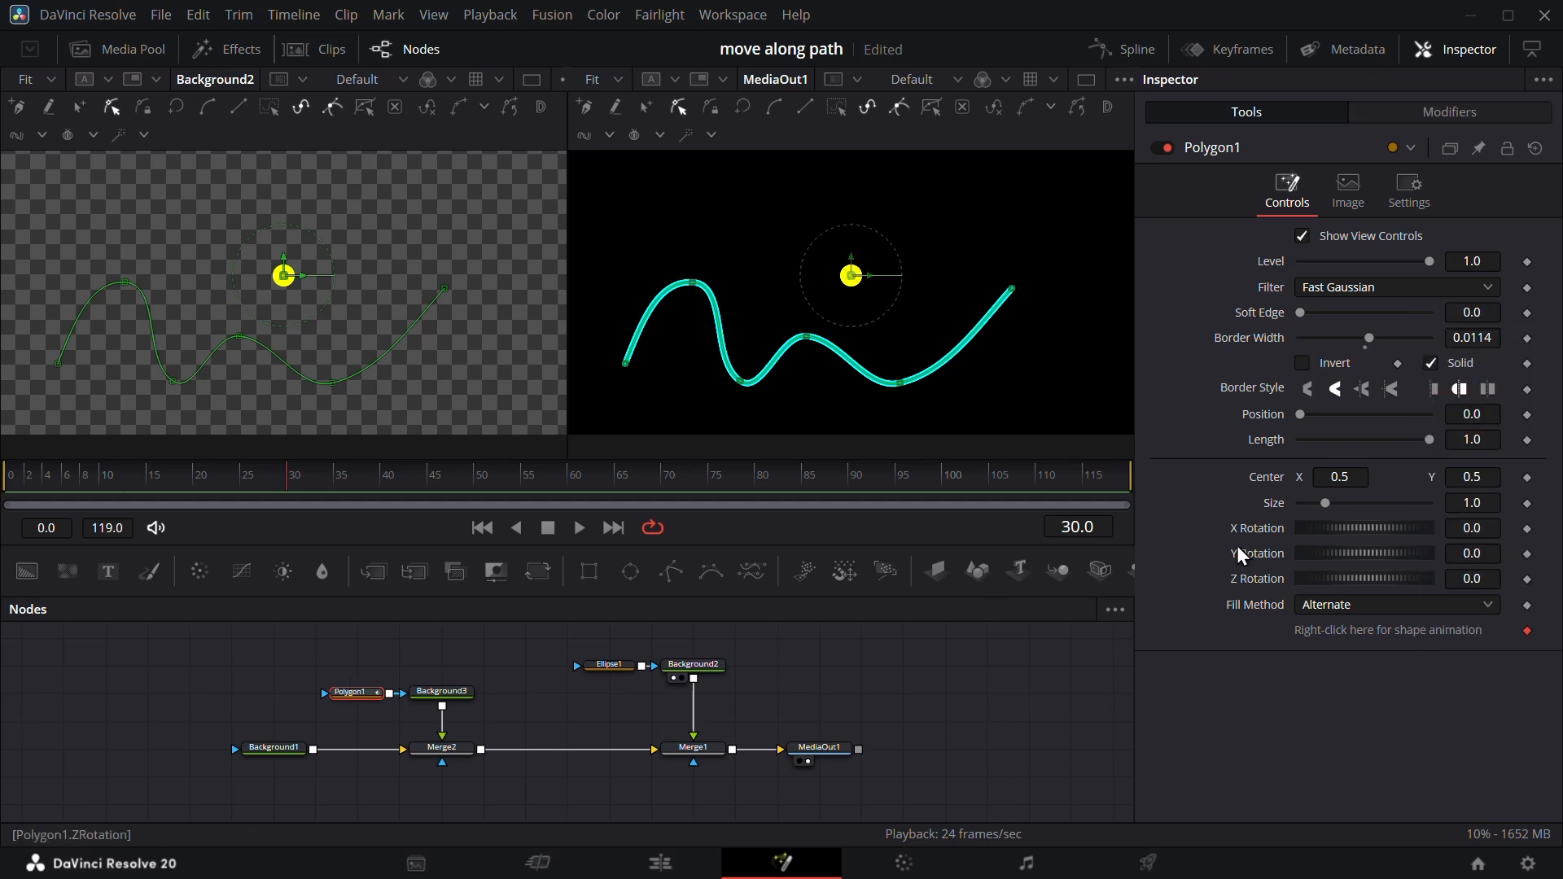
{"action": "mouse_move", "coordinate": [442, 721]}
{"action": "left_mouse_down"}
{"action": "mouse_move", "coordinate": [447, 737]}
{"action": "mouse_move", "coordinate": [510, 727]}
{"action": "left_mouse_up"}
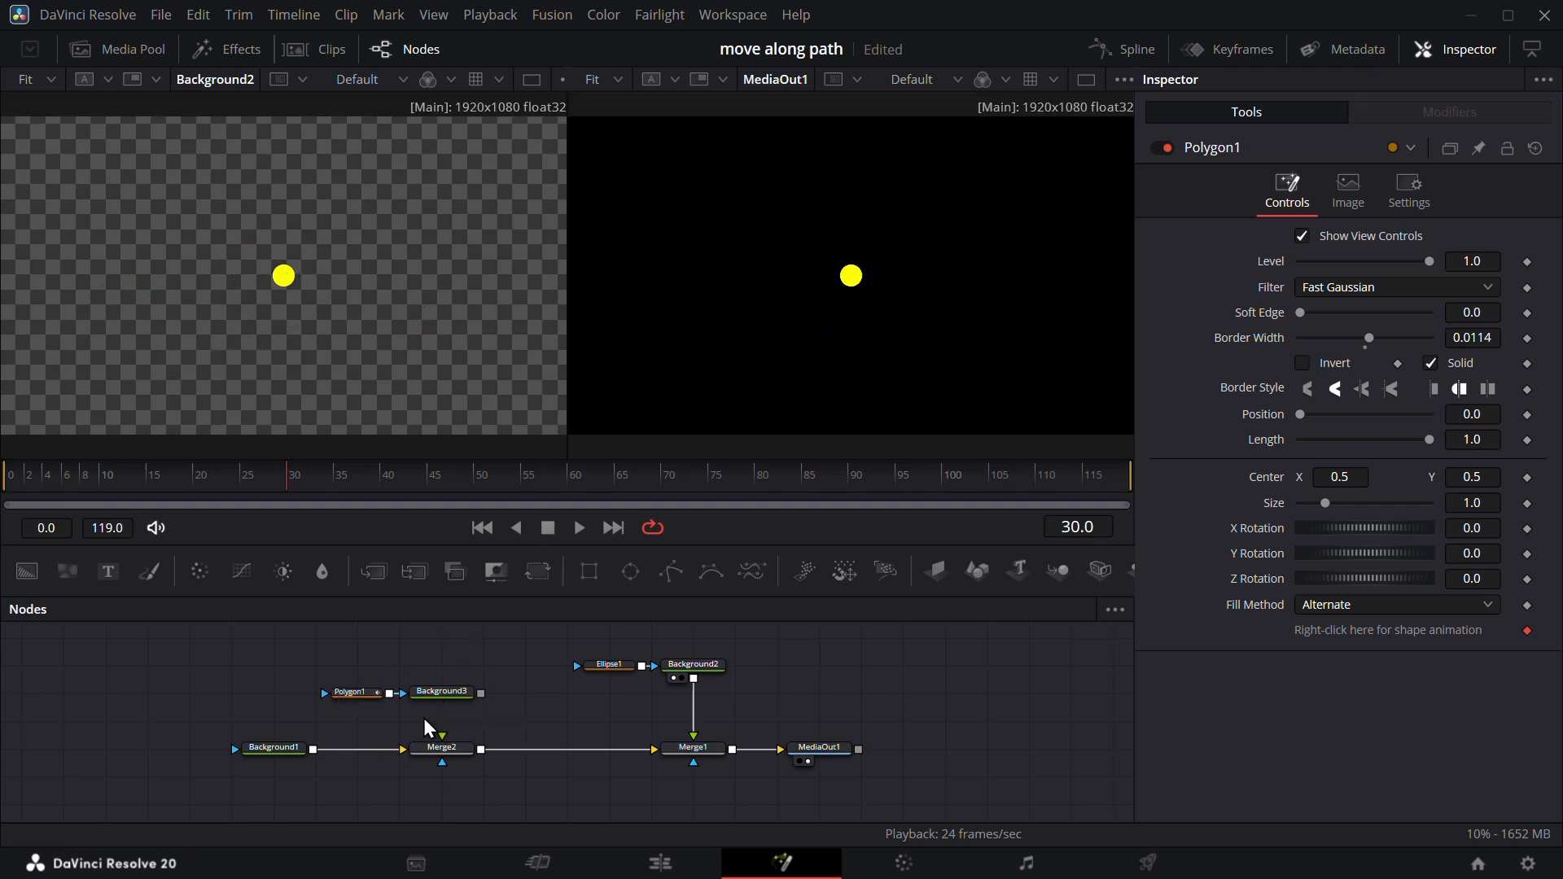
Add a Path modifier to Ellipse1's Center and remove the keyframe from the path's Displacement.
{"action": "left_click", "coordinate": [614, 666]}
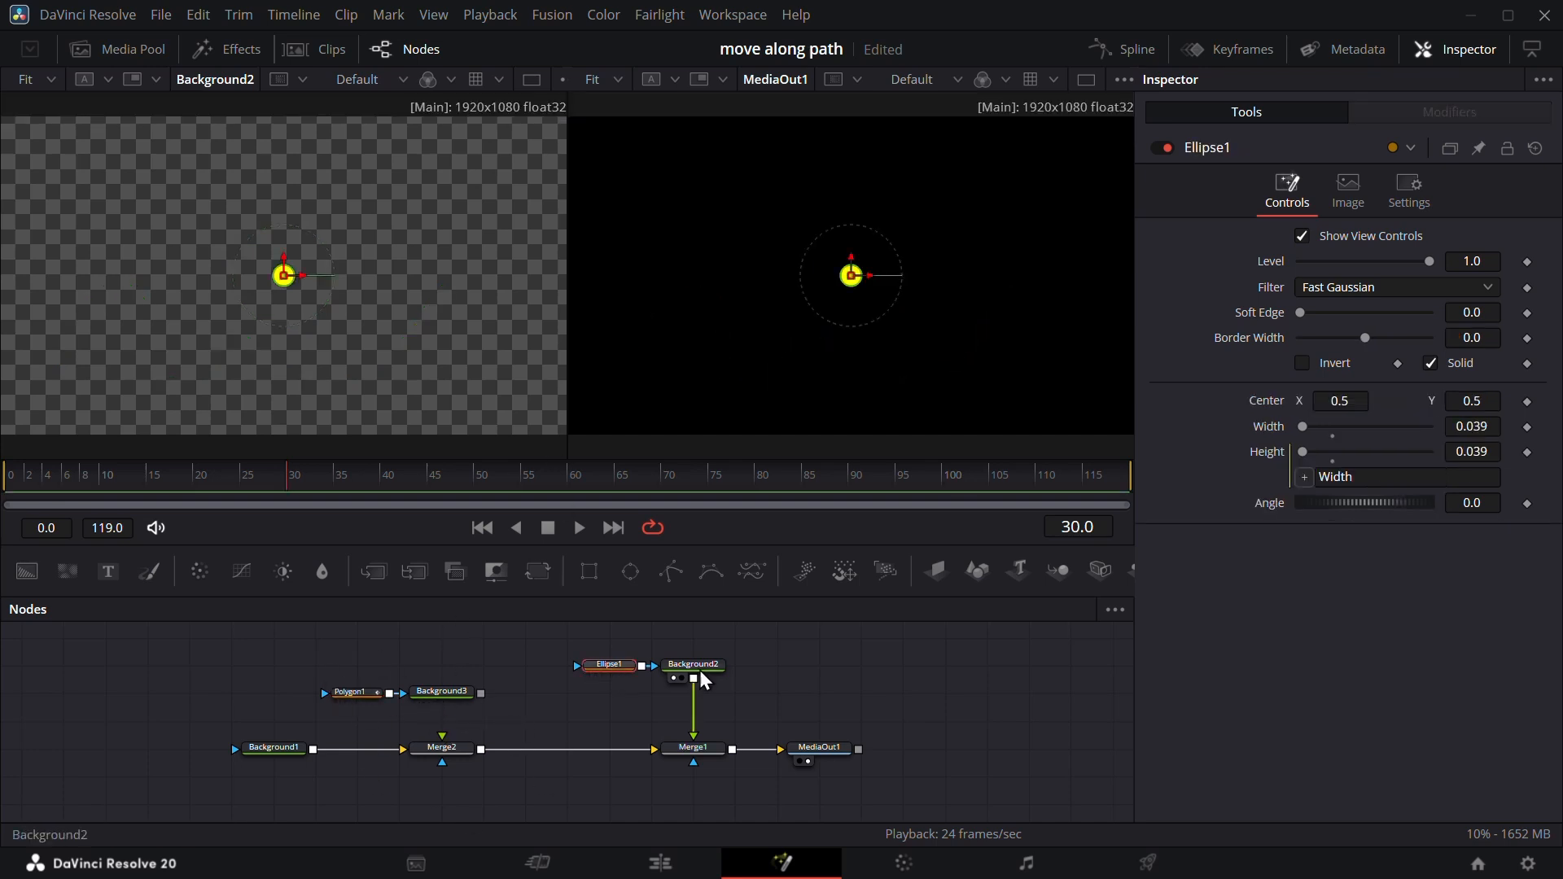
{"action": "right_click", "coordinate": [1267, 399]}
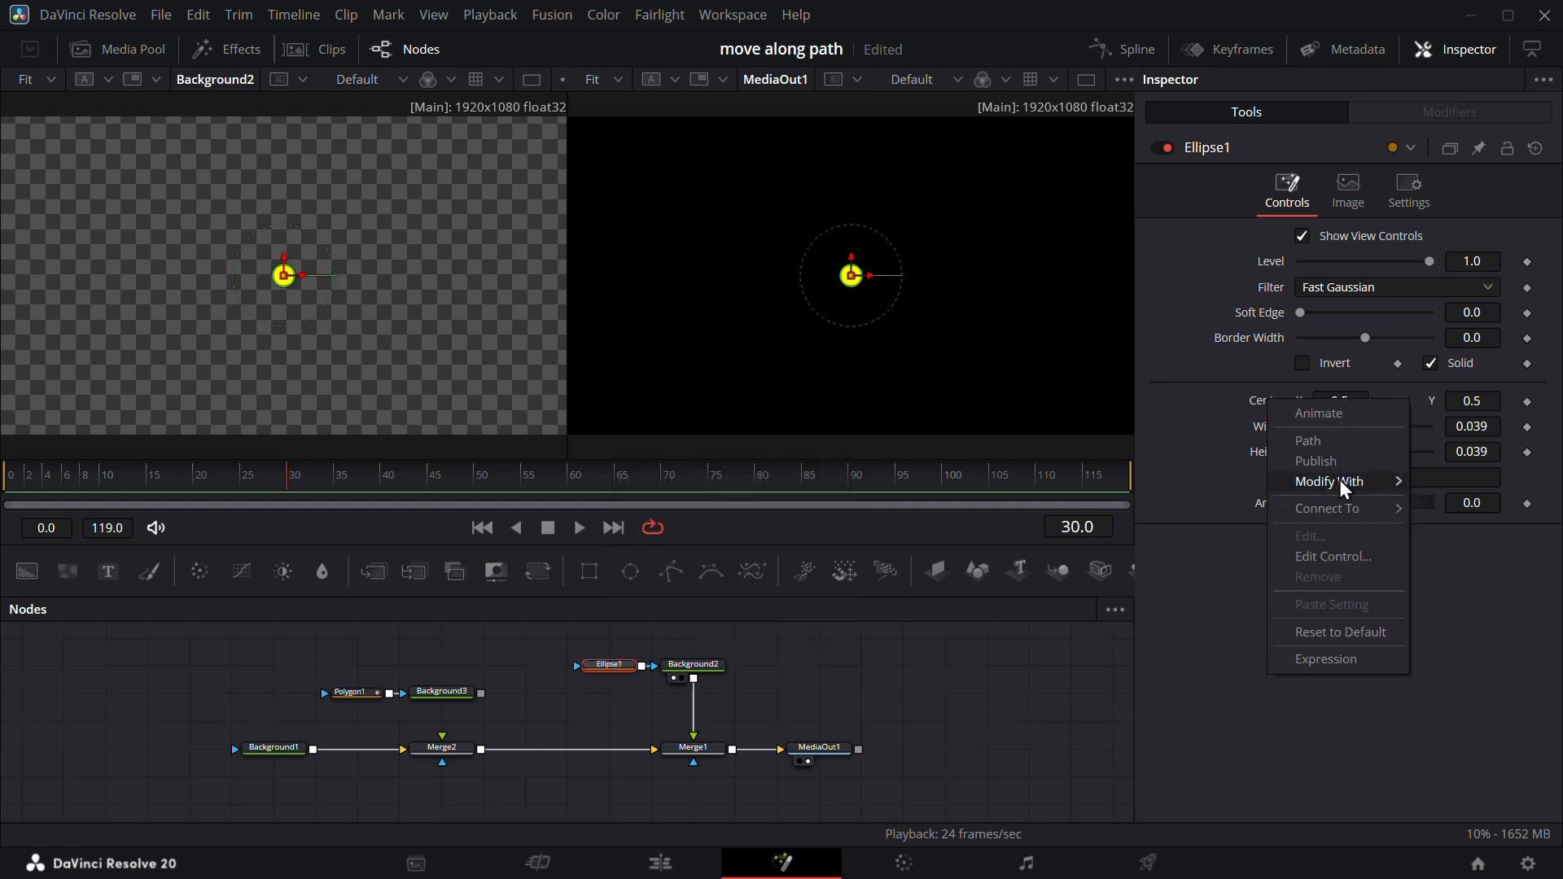
{"action": "left_click", "coordinate": [1328, 447]}
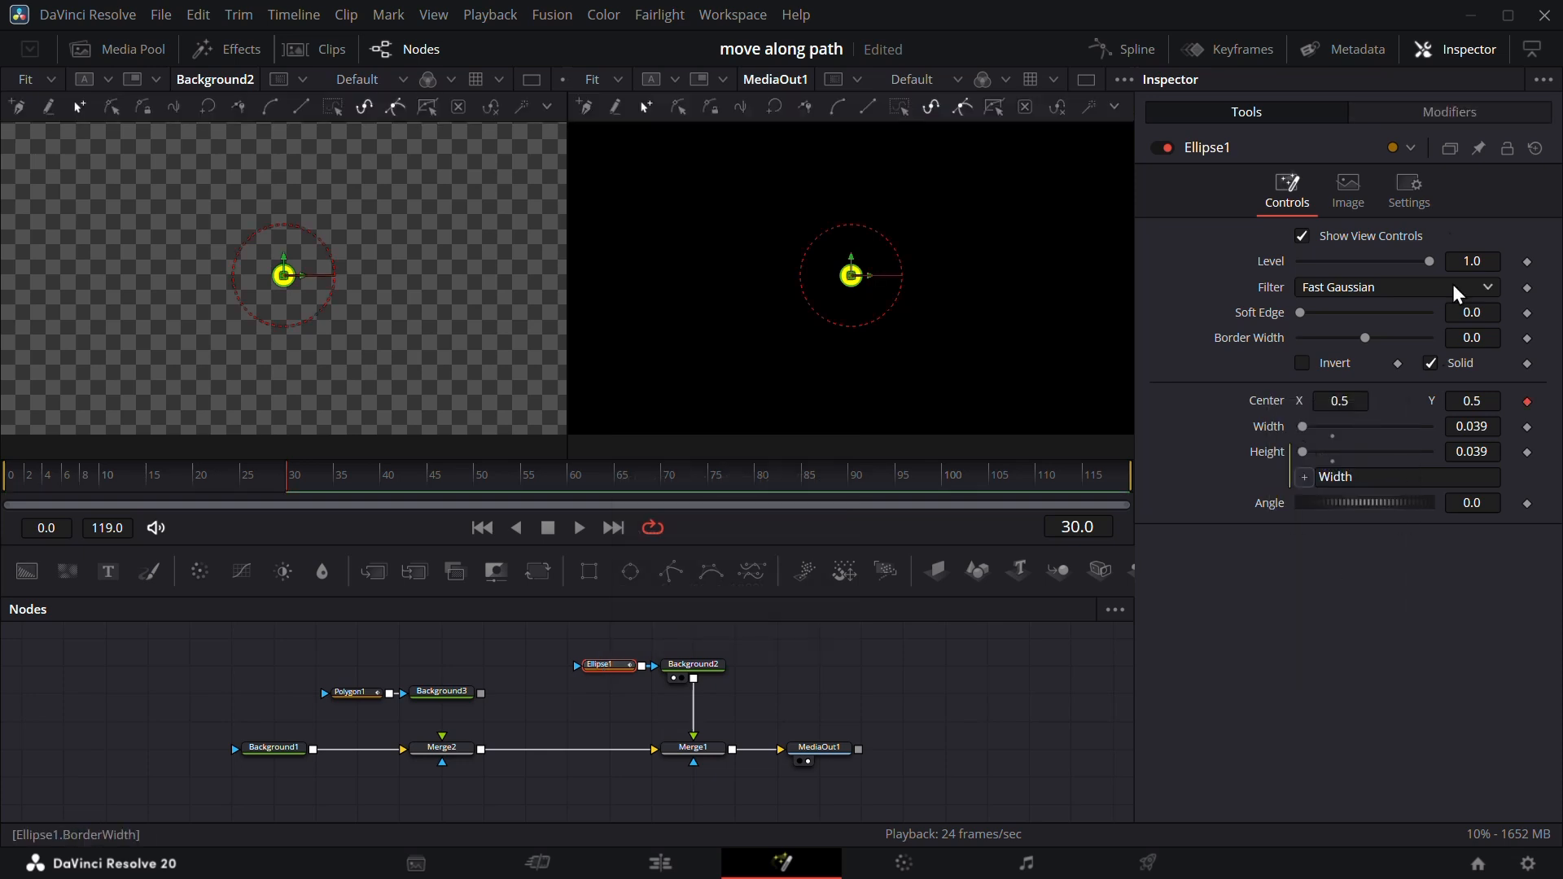
{"action": "left_click", "coordinate": [1444, 110]}
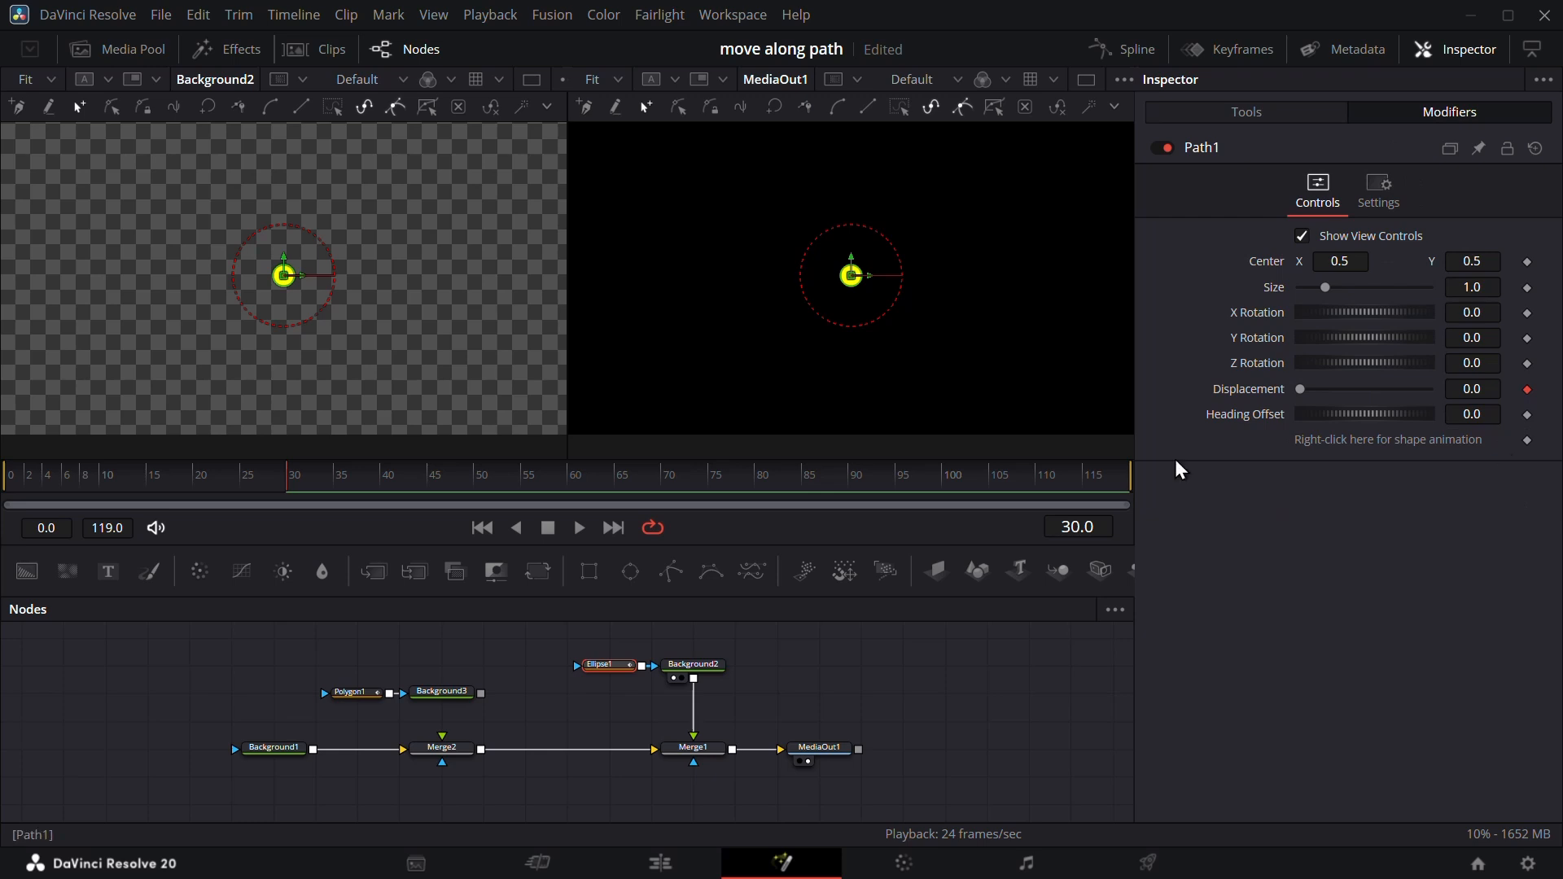
{"action": "left_click", "coordinate": [1528, 389]}
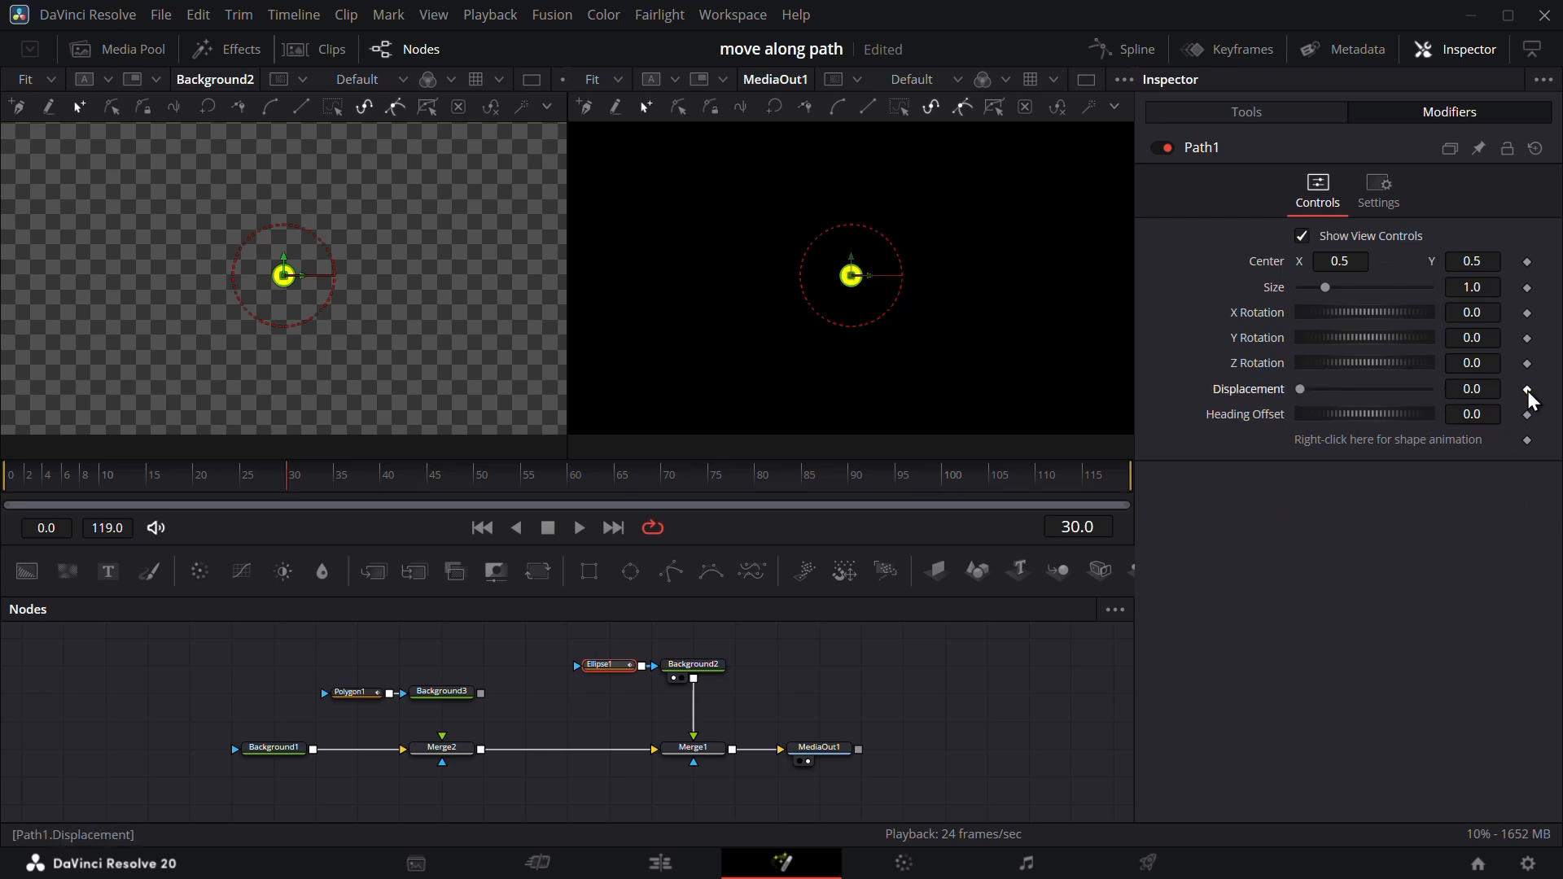
Connect Path1's shape animation to the published Value of Polygon1: Polyline.
{"action": "right_click", "coordinate": [1376, 449]}
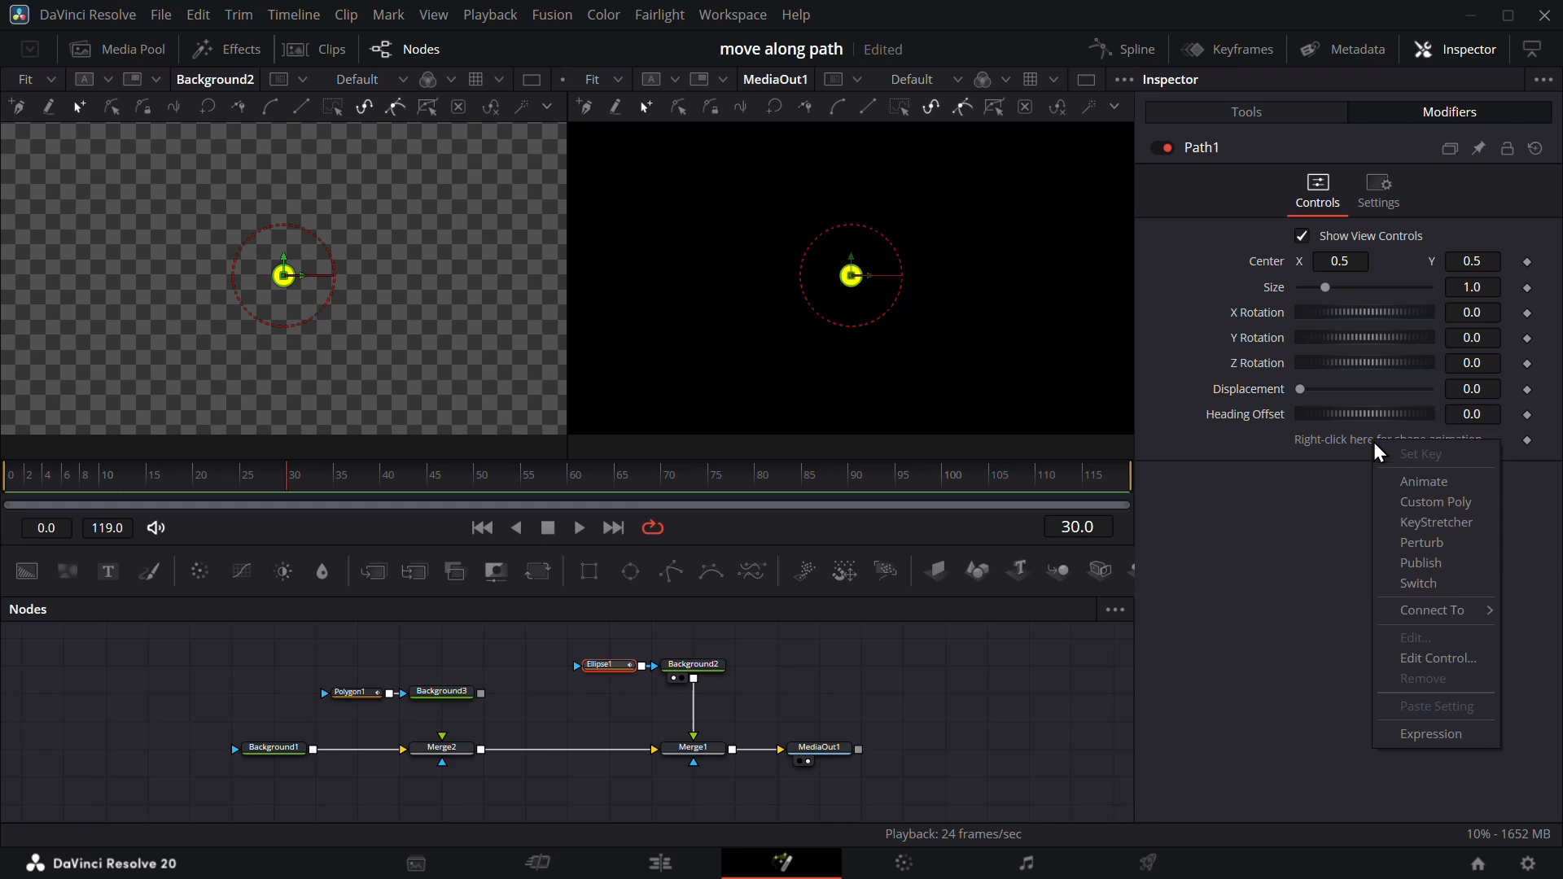
{"action": "mouse_move", "coordinate": [1468, 611]}
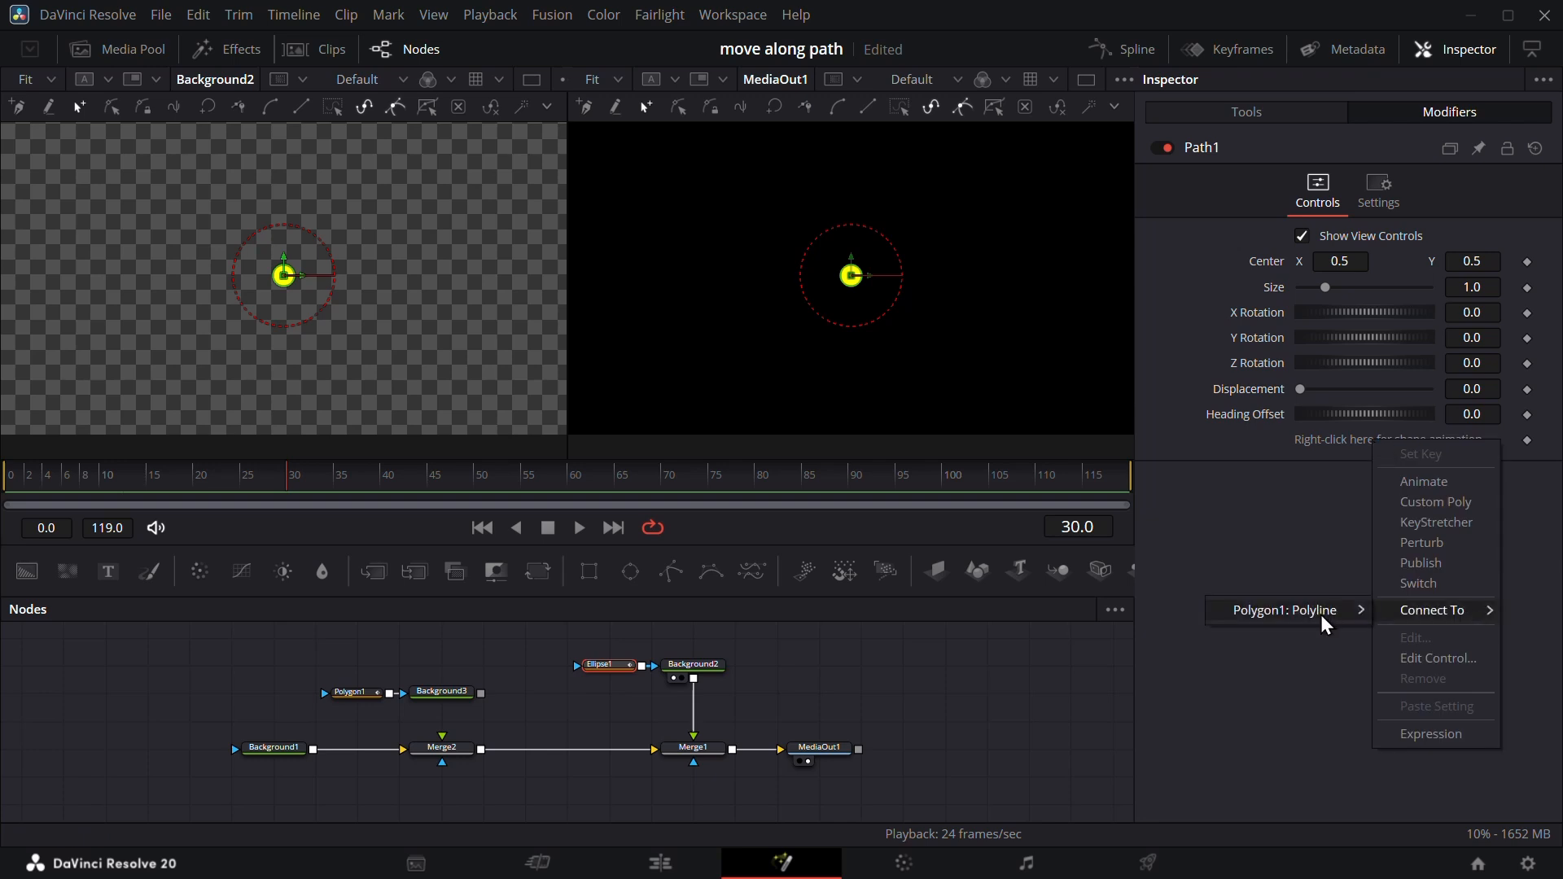
{"action": "mouse_move", "coordinate": [1322, 617]}
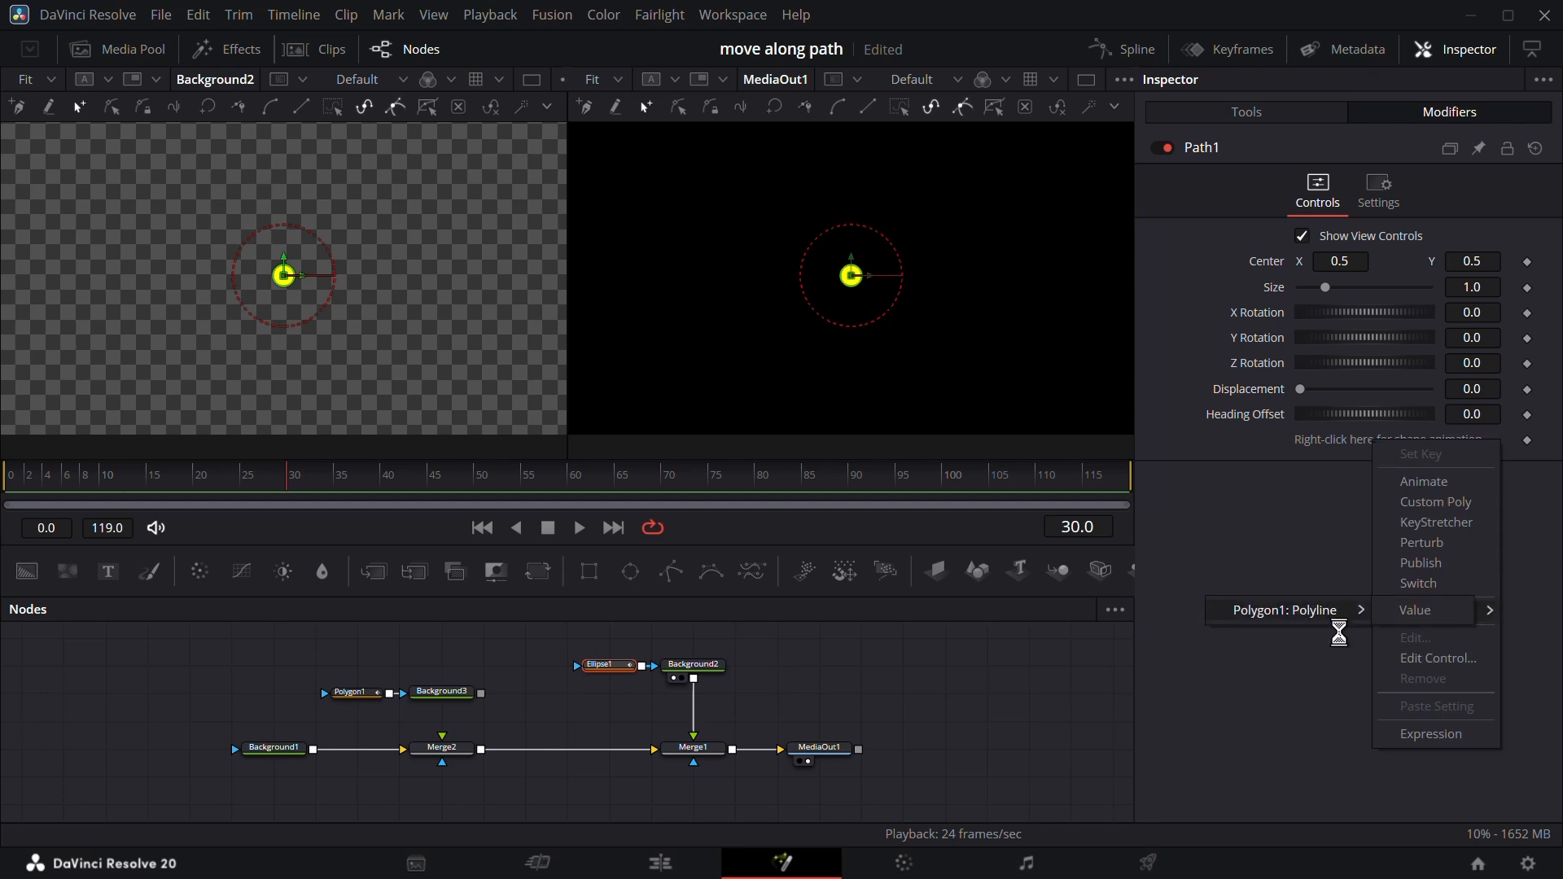
{"action": "left_click", "coordinate": [1411, 613]}
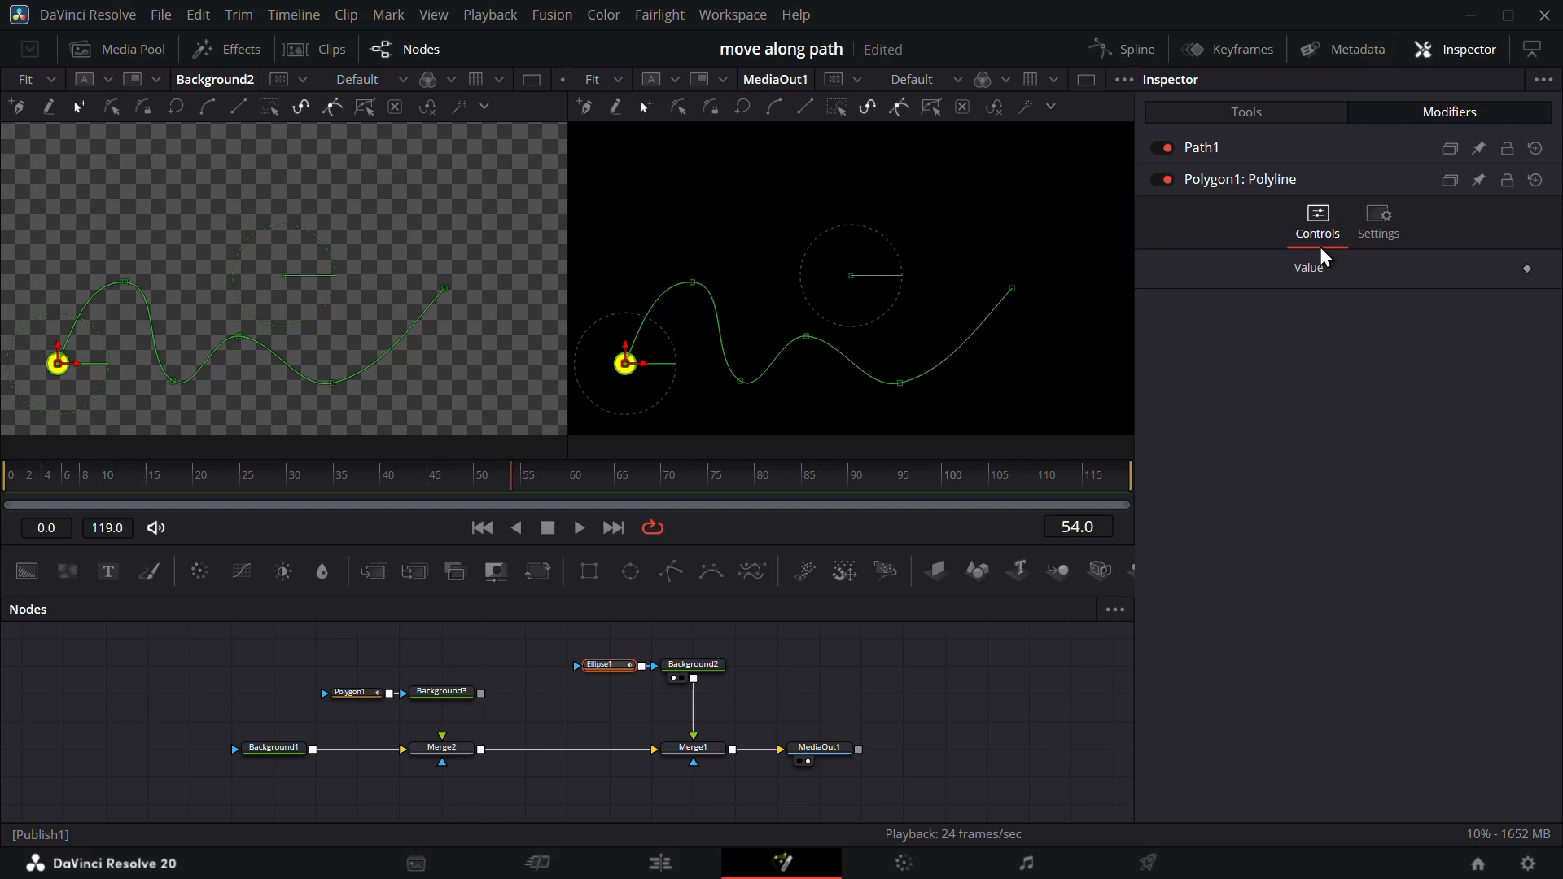
Move the circle partway up the first rise with Path1's Displacement, and reconnect Background3 to Merge2's foreground.
{"action": "left_click", "coordinate": [1209, 148]}
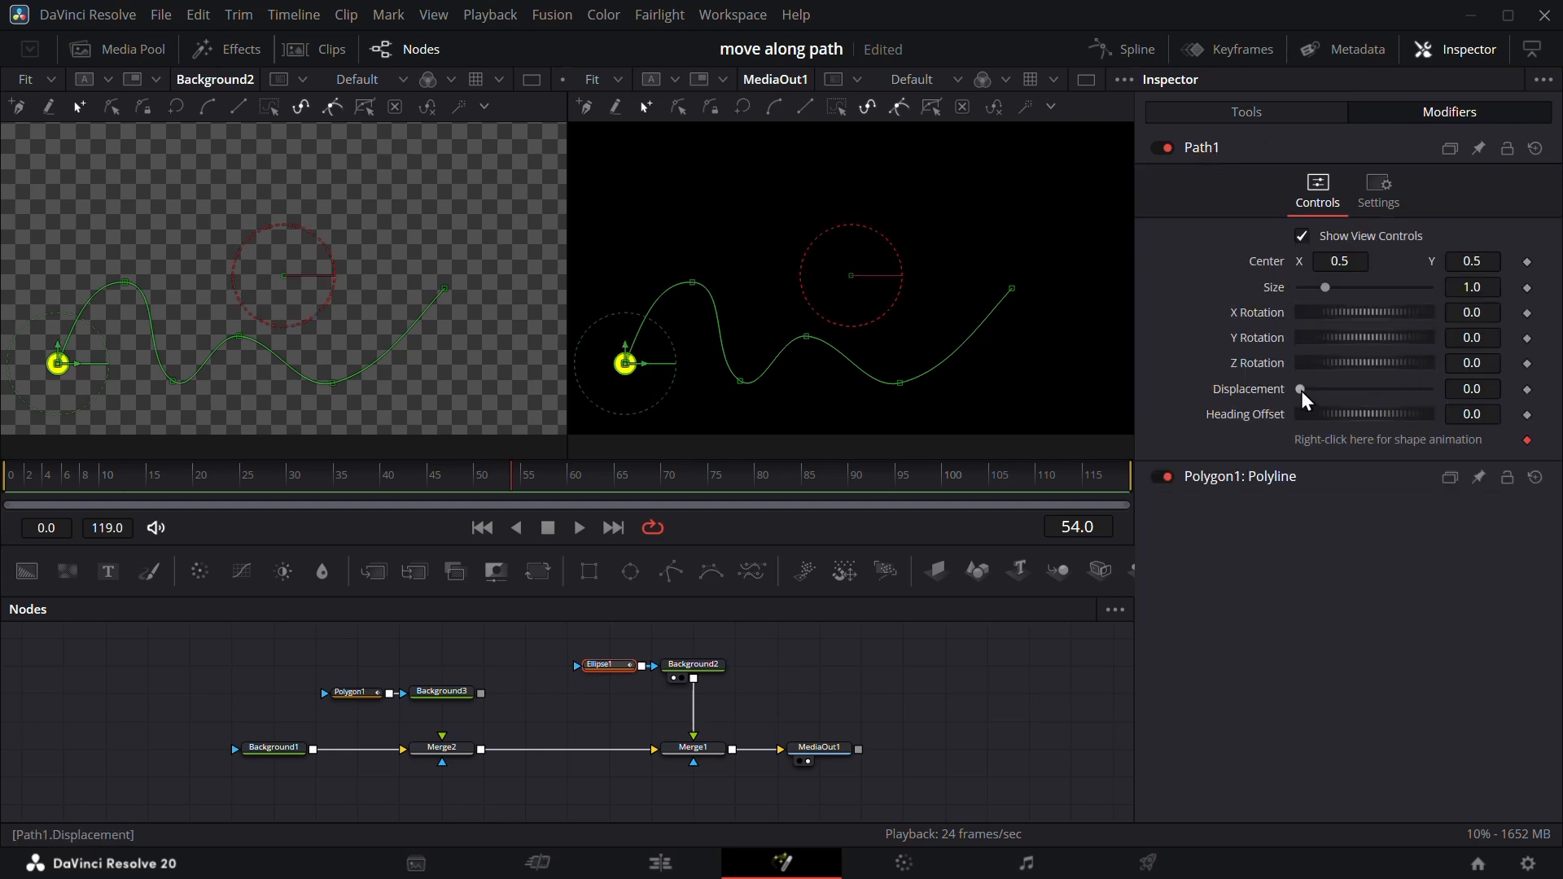
{"action": "mouse_move", "coordinate": [1301, 391]}
{"action": "left_mouse_down"}
{"action": "mouse_move", "coordinate": [1437, 389]}
{"action": "mouse_move", "coordinate": [1317, 399]}
{"action": "left_mouse_up"}
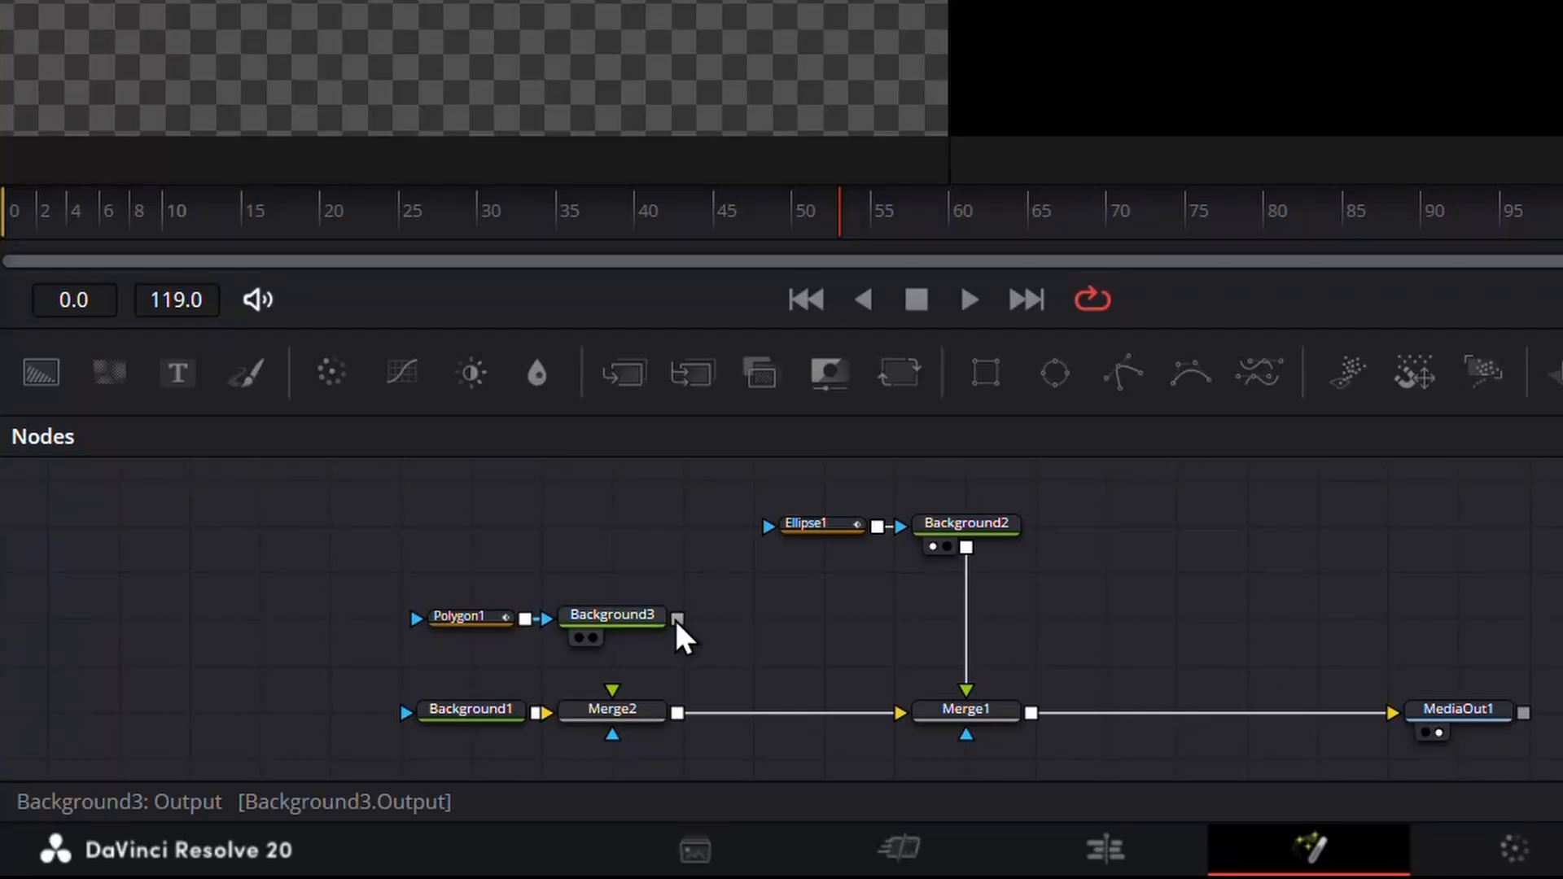
{"action": "left_click_drag", "start_coordinate": [677, 619], "coordinate": [616, 716]}
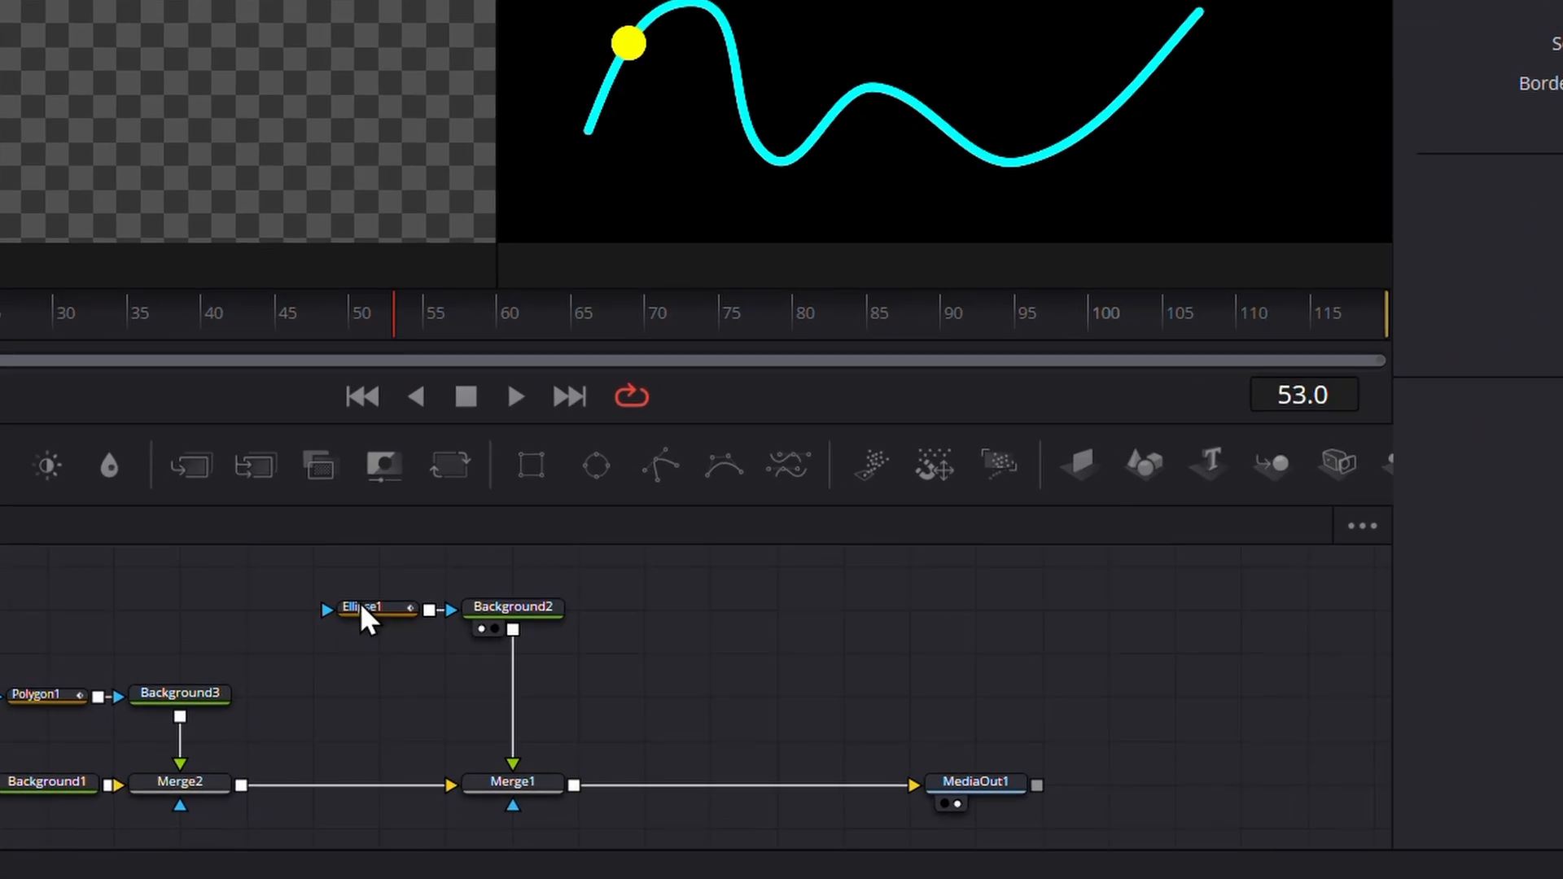
Adjust the Displacement of Ellipse1's Path1 modifier to move the circle along the cyan curve.
{"action": "left_click", "coordinate": [362, 608]}
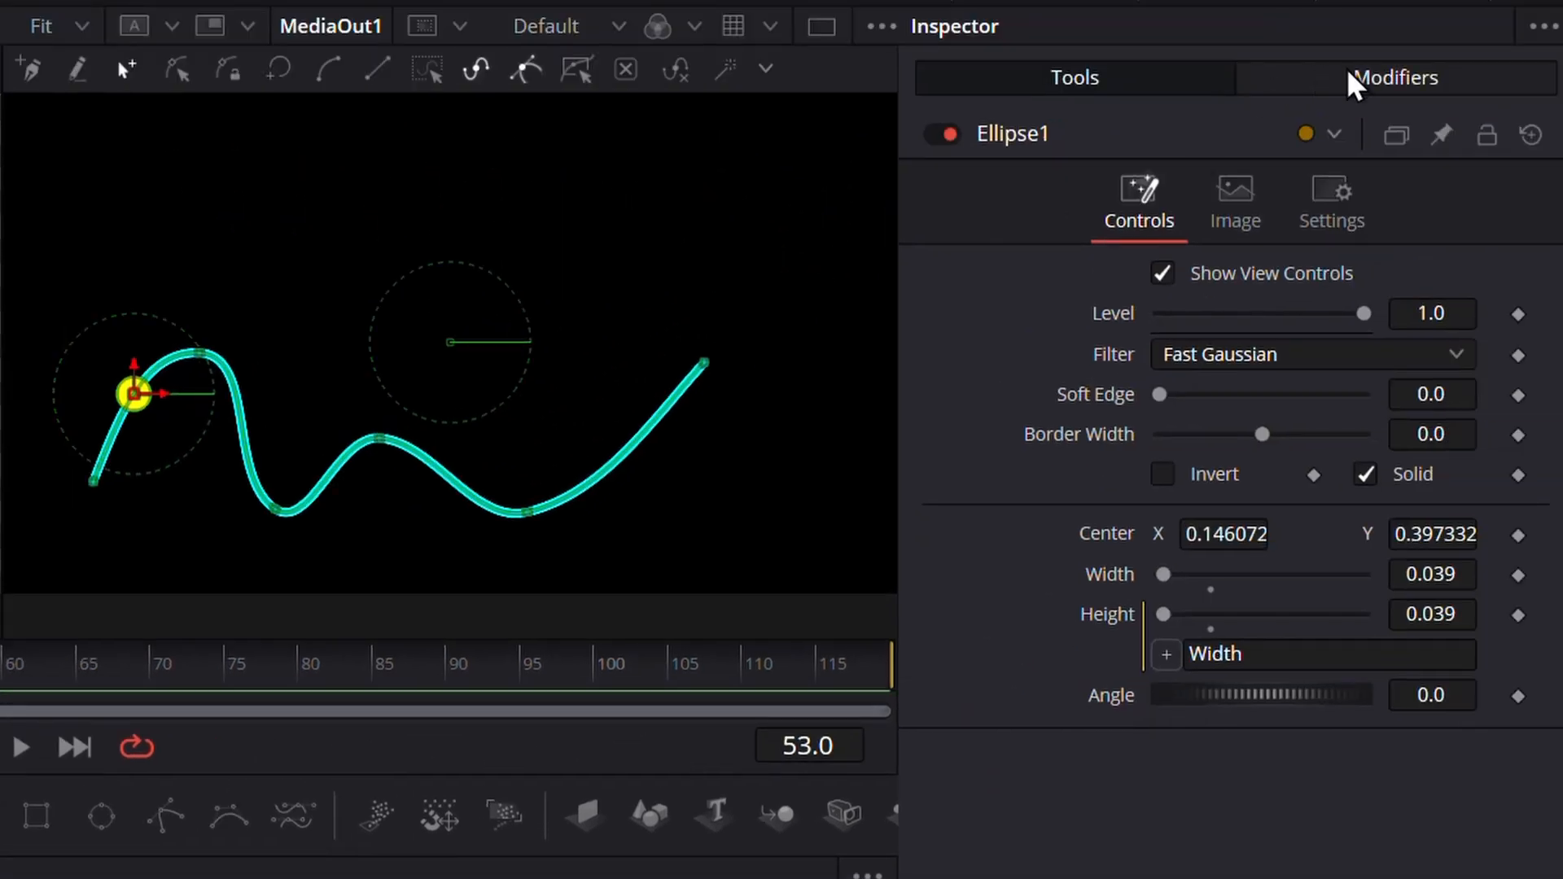
{"action": "left_click", "coordinate": [1356, 81]}
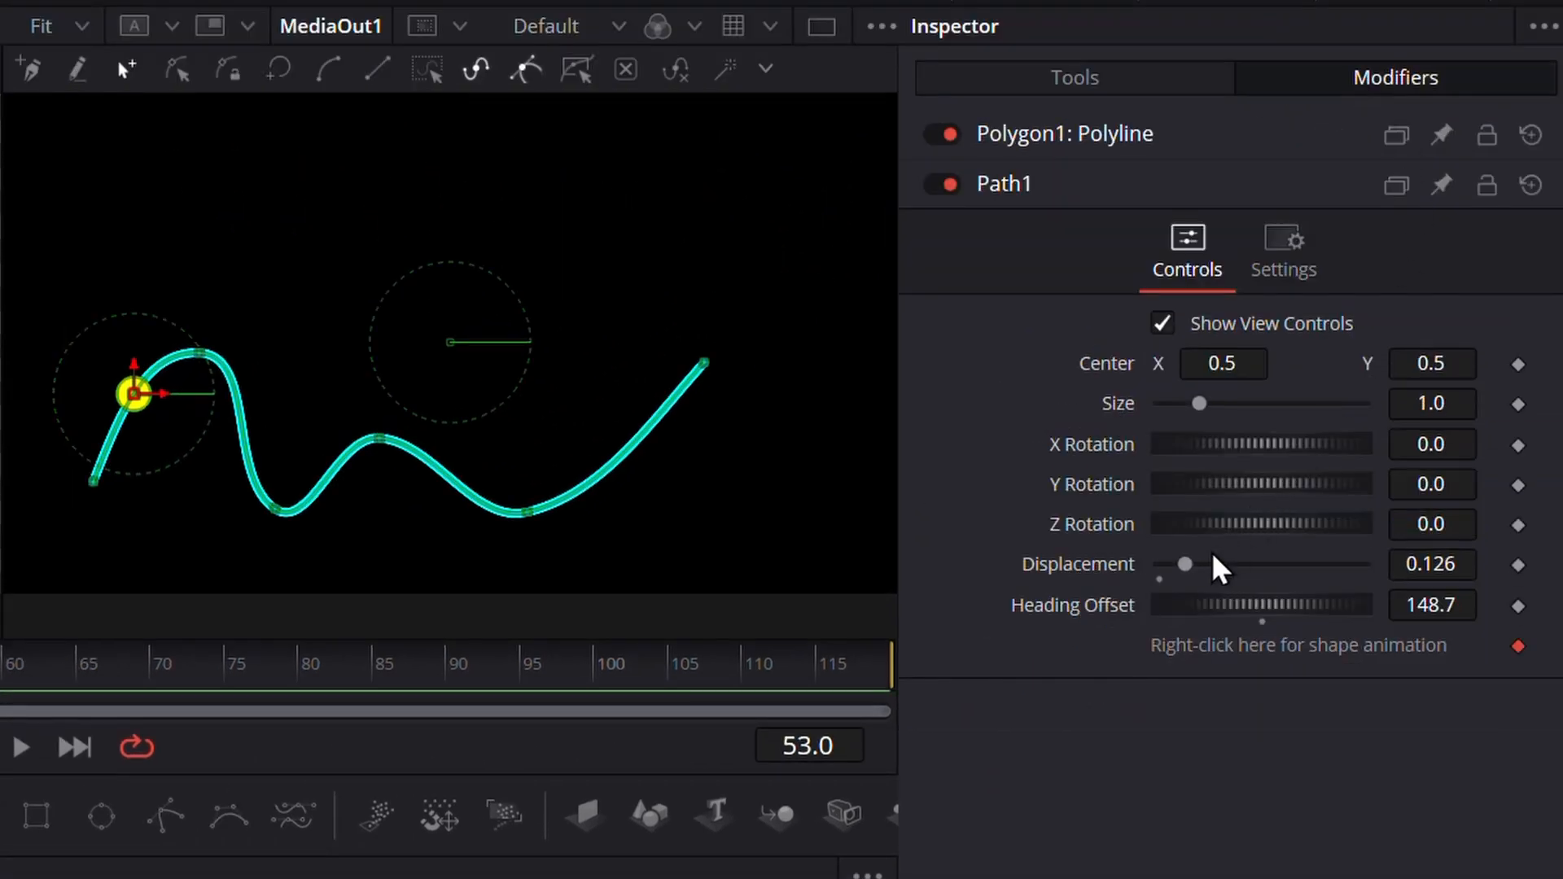
{"action": "mouse_move", "coordinate": [1194, 570]}
{"action": "left_mouse_down"}
{"action": "mouse_move", "coordinate": [1313, 572]}
{"action": "mouse_move", "coordinate": [1194, 571]}
{"action": "left_mouse_up"}
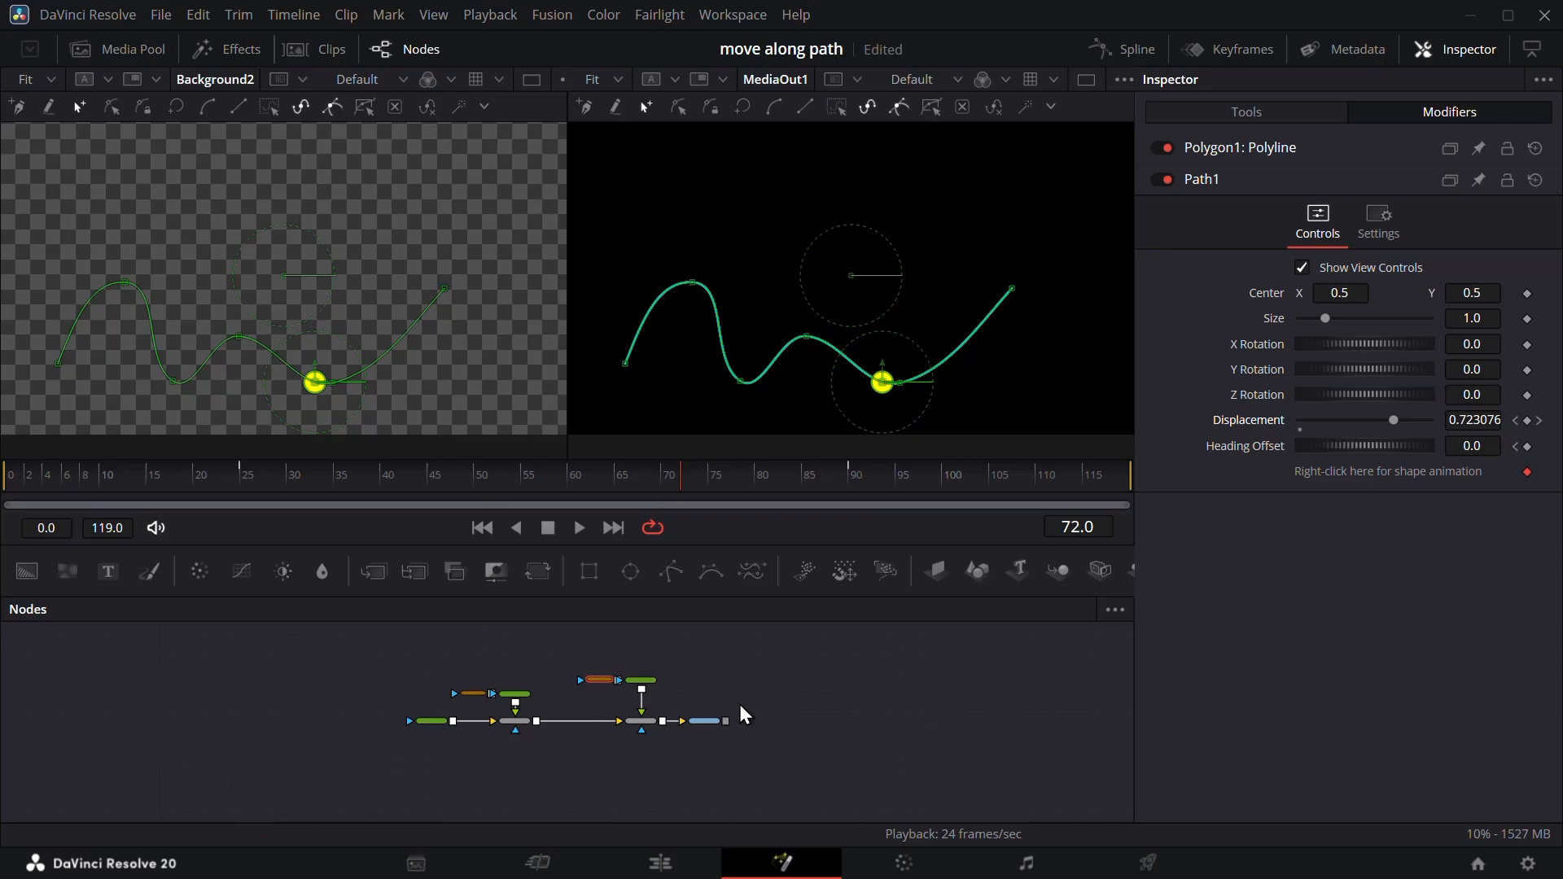
Move MediaOut1 farther from Merge1, then add an unconnected Polygon node above it and rename it polyvidsmith.
{"action": "scroll", "coordinate": [739, 706], "scroll_direction": "up", "scroll_amount": 2}
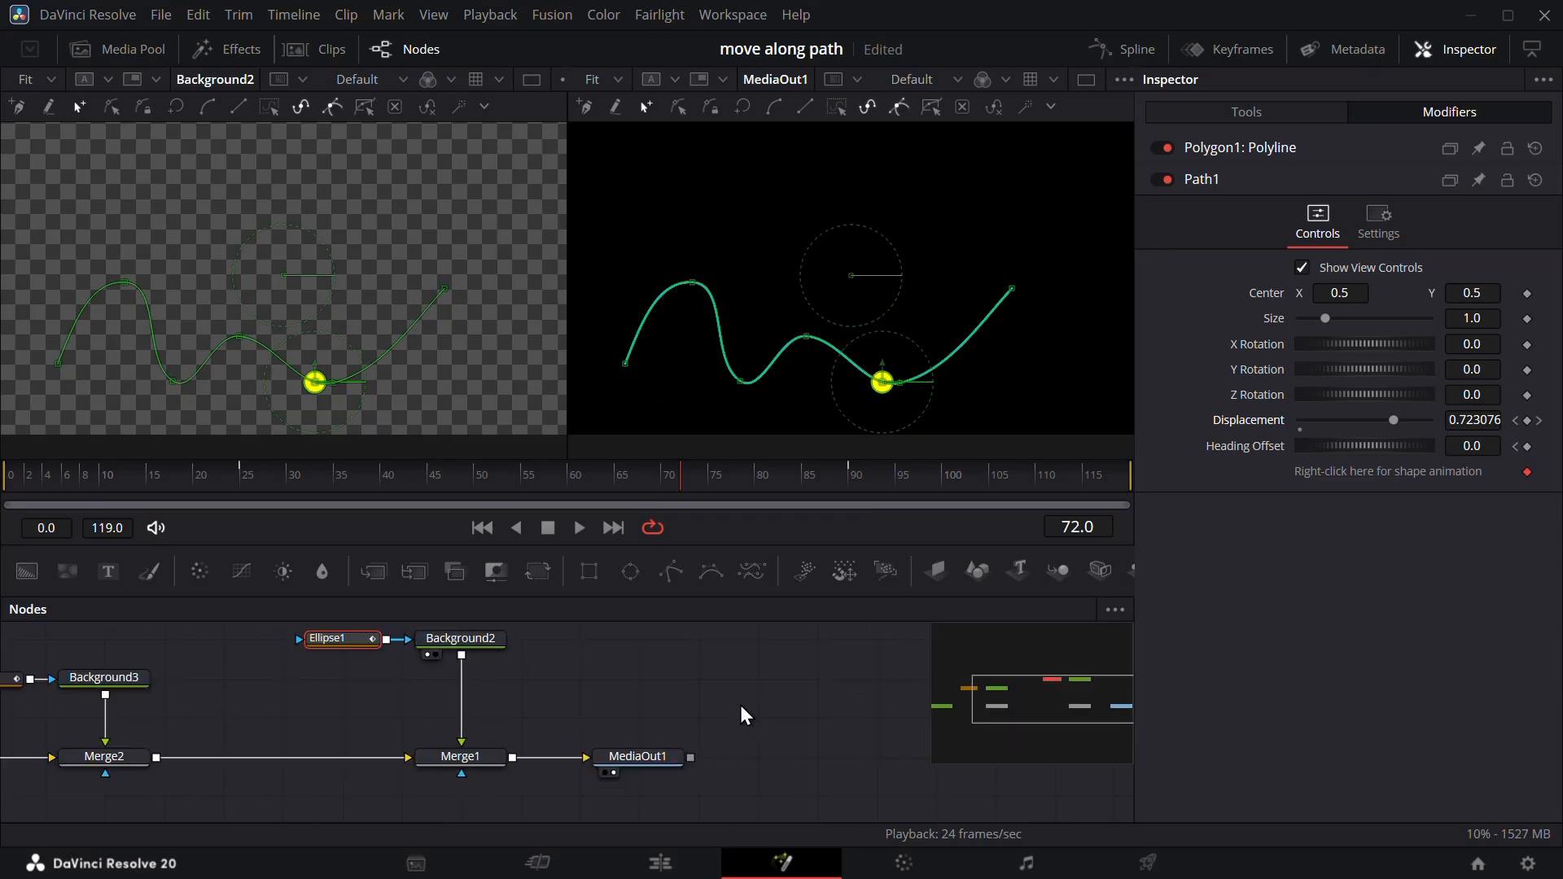
{"action": "left_click_drag", "start_coordinate": [642, 759], "coordinate": [800, 760]}
{"action": "scroll", "coordinate": [700, 711], "scroll_direction": "down", "scroll_amount": 3}
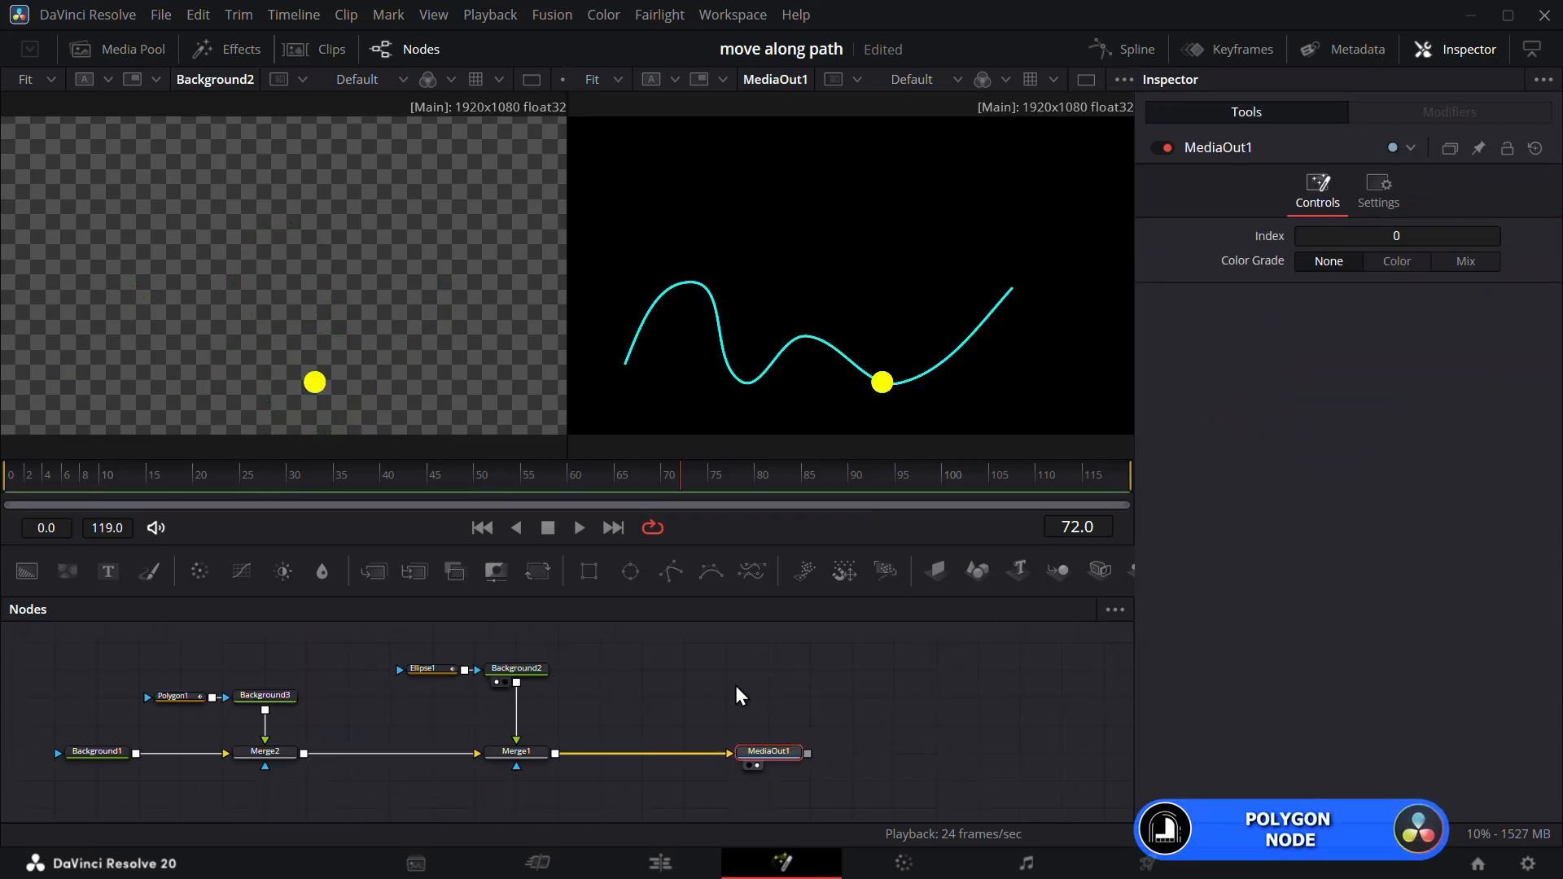
{"action": "left_click_drag", "start_coordinate": [673, 573], "coordinate": [829, 667]}
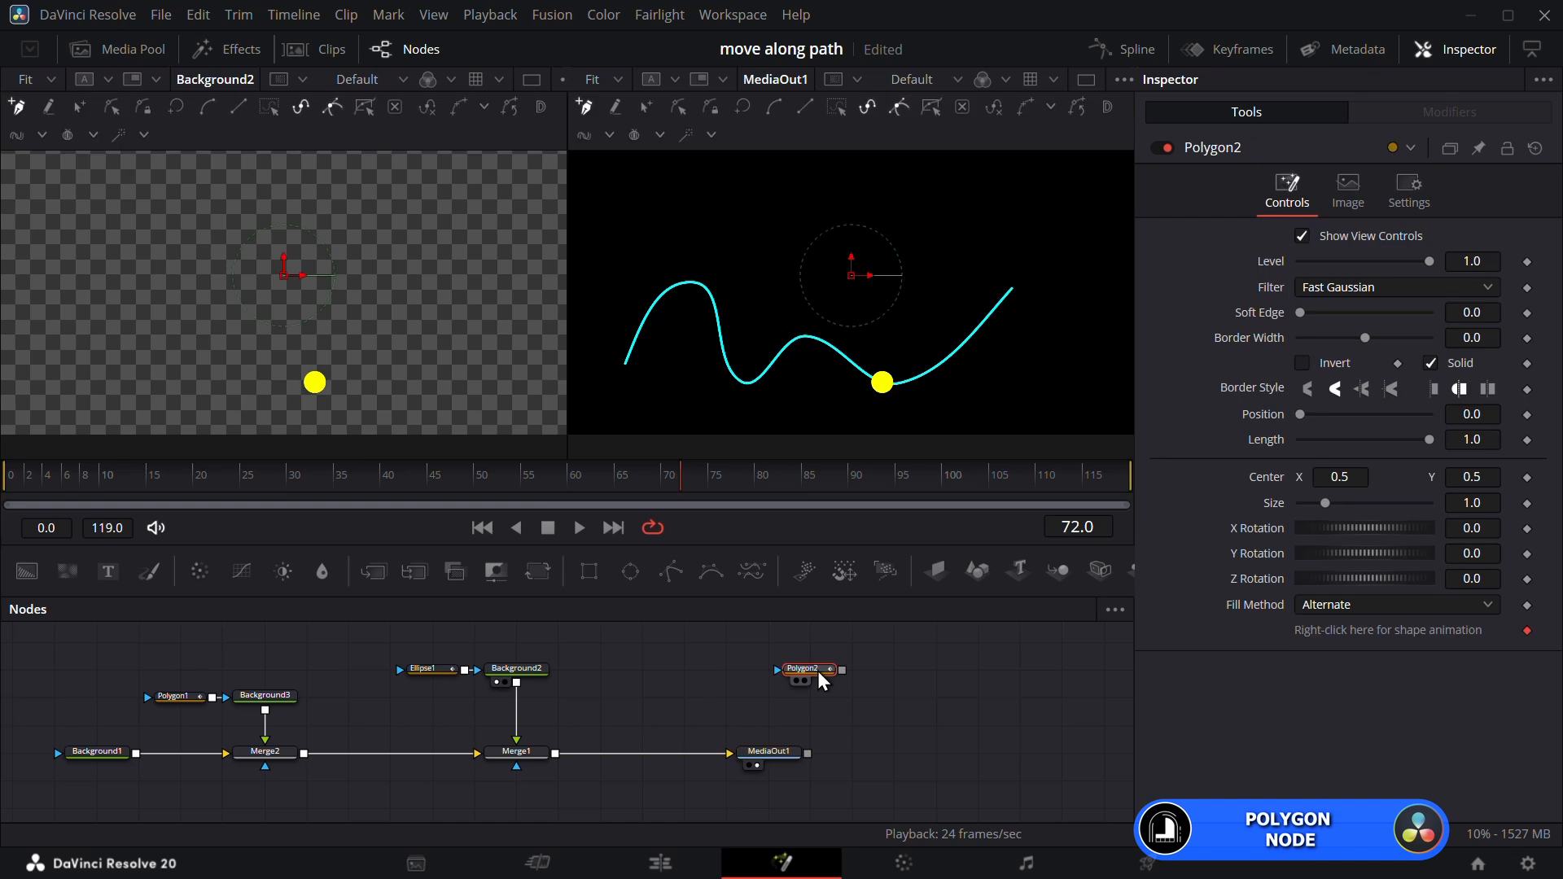
{"action": "key", "text": "F2"}
{"action": "type", "text": "po"}
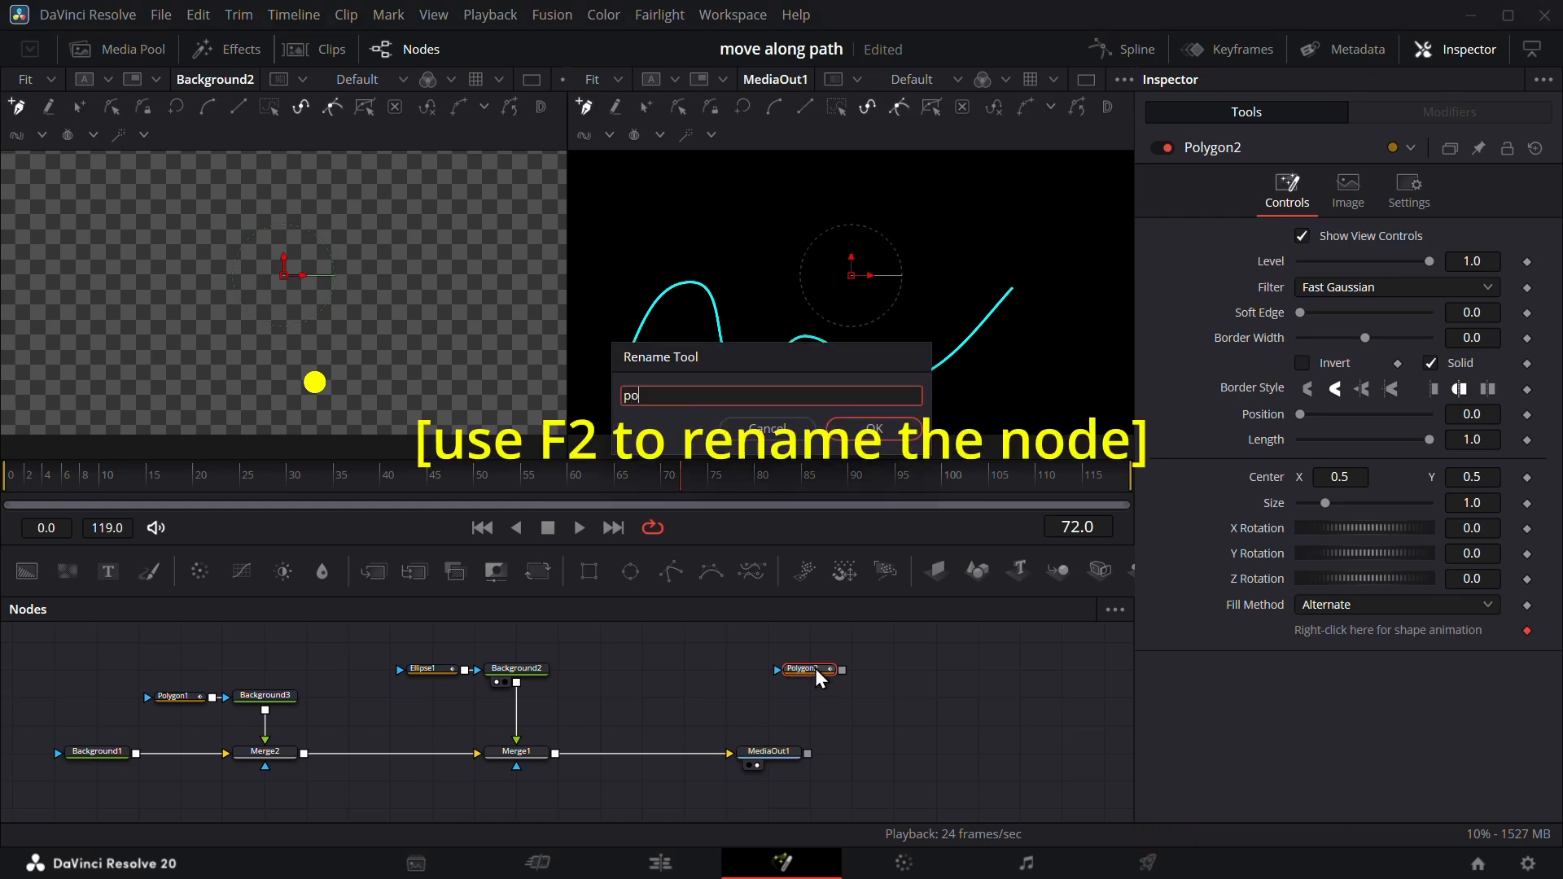
{"action": "type", "text": "lyvidsmith"}
{"action": "key", "text": "Return"}
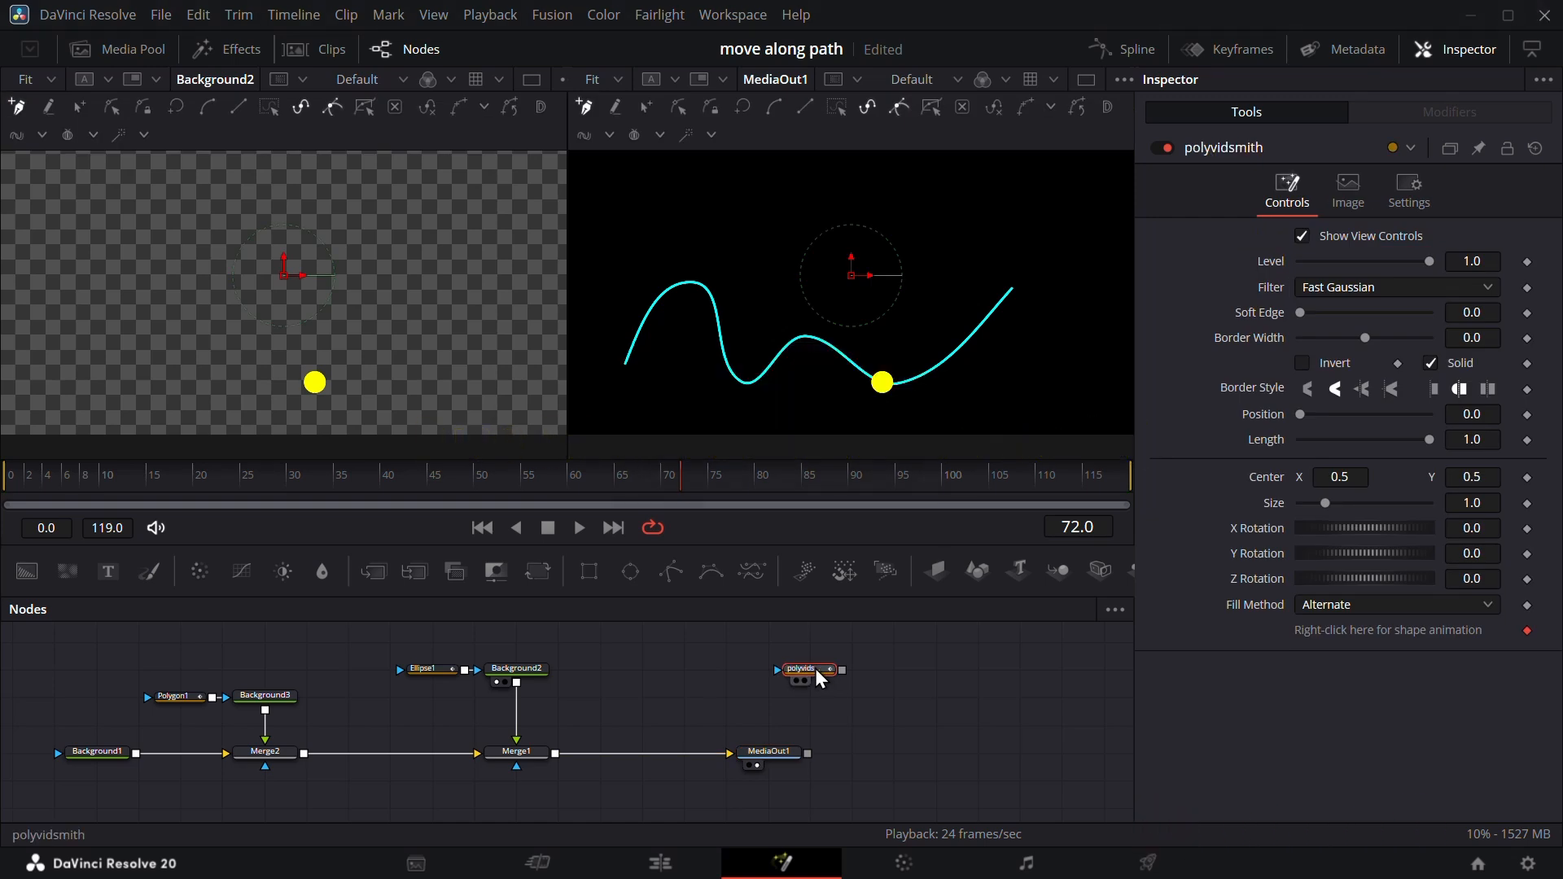
Draw an open five-point zigzag line with polyvidsmith above the cyan curve and publish its shape animation polyline.
{"action": "left_click", "coordinate": [711, 222]}
{"action": "left_click", "coordinate": [752, 281]}
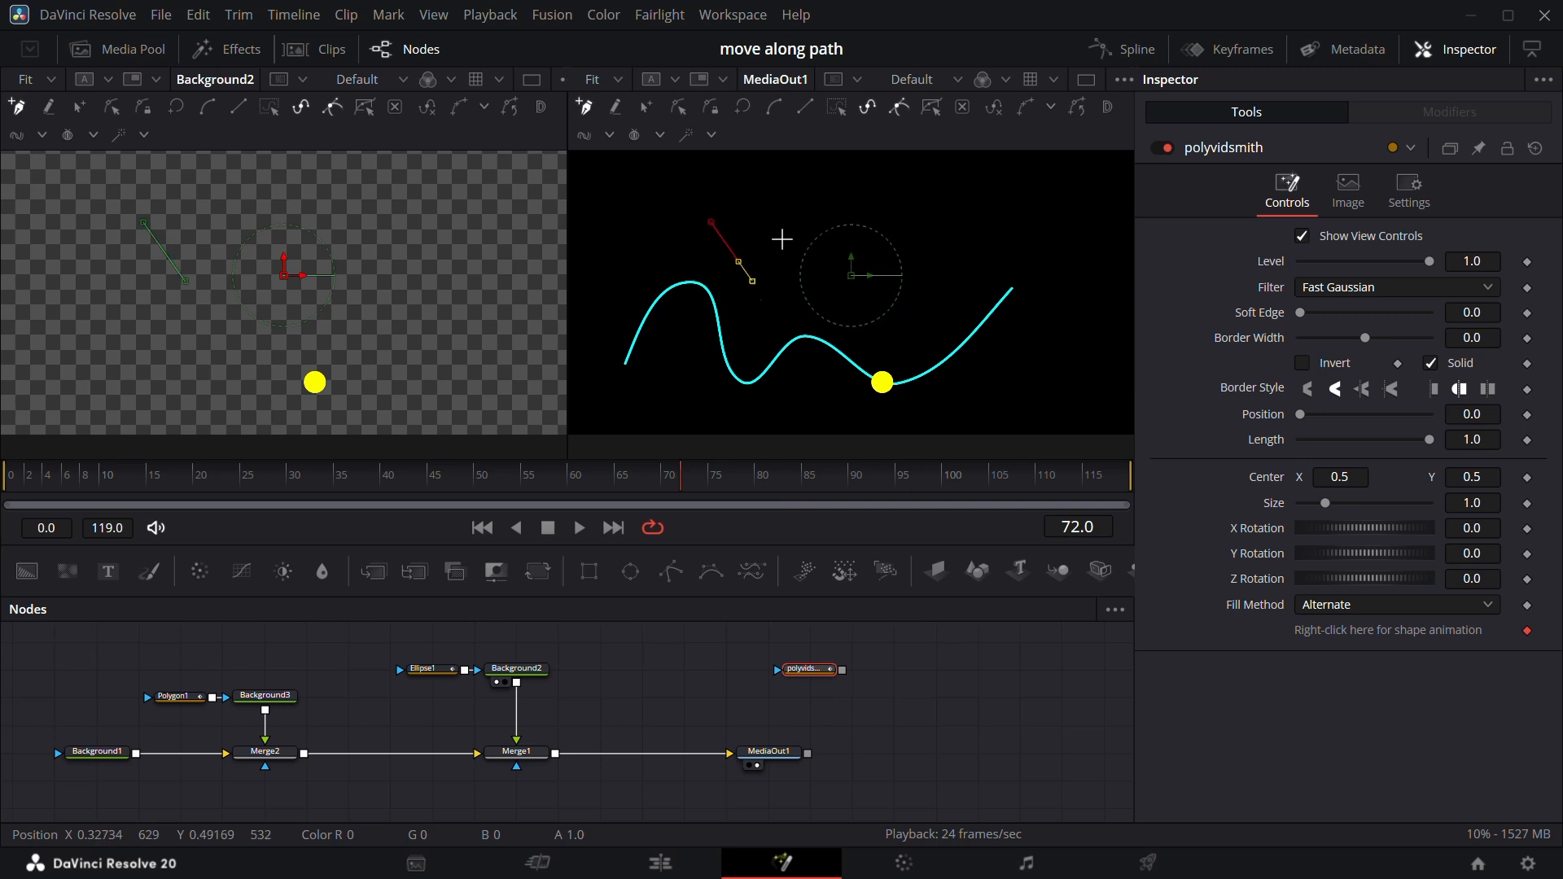
{"action": "left_click", "coordinate": [853, 199]}
{"action": "left_click", "coordinate": [980, 201]}
{"action": "left_click", "coordinate": [1053, 235]}
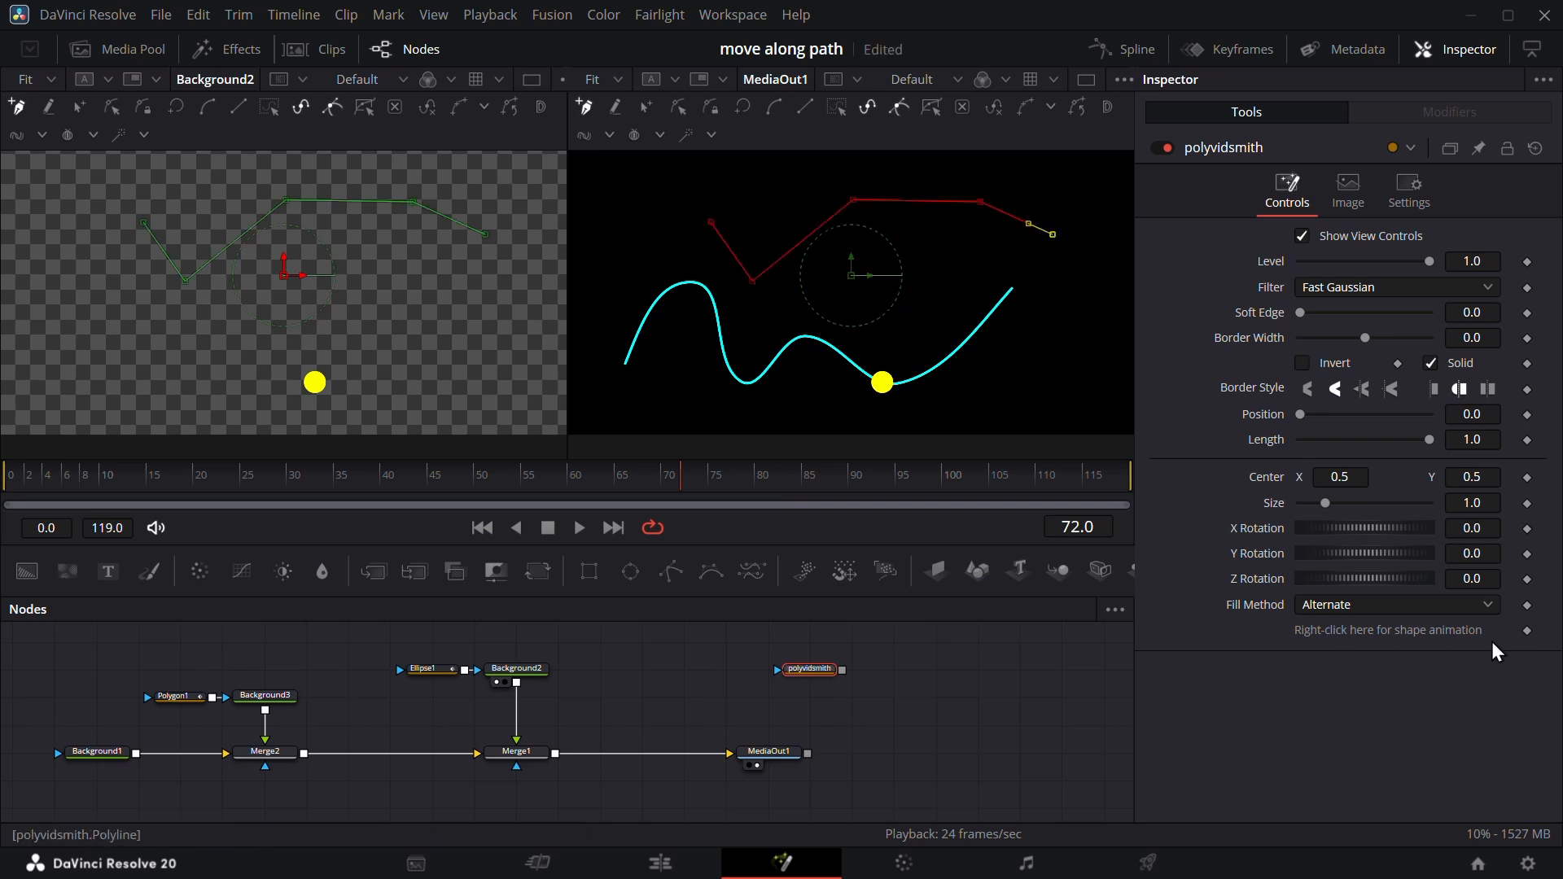
{"action": "right_click", "coordinate": [1366, 628]}
{"action": "left_click", "coordinate": [1421, 447]}
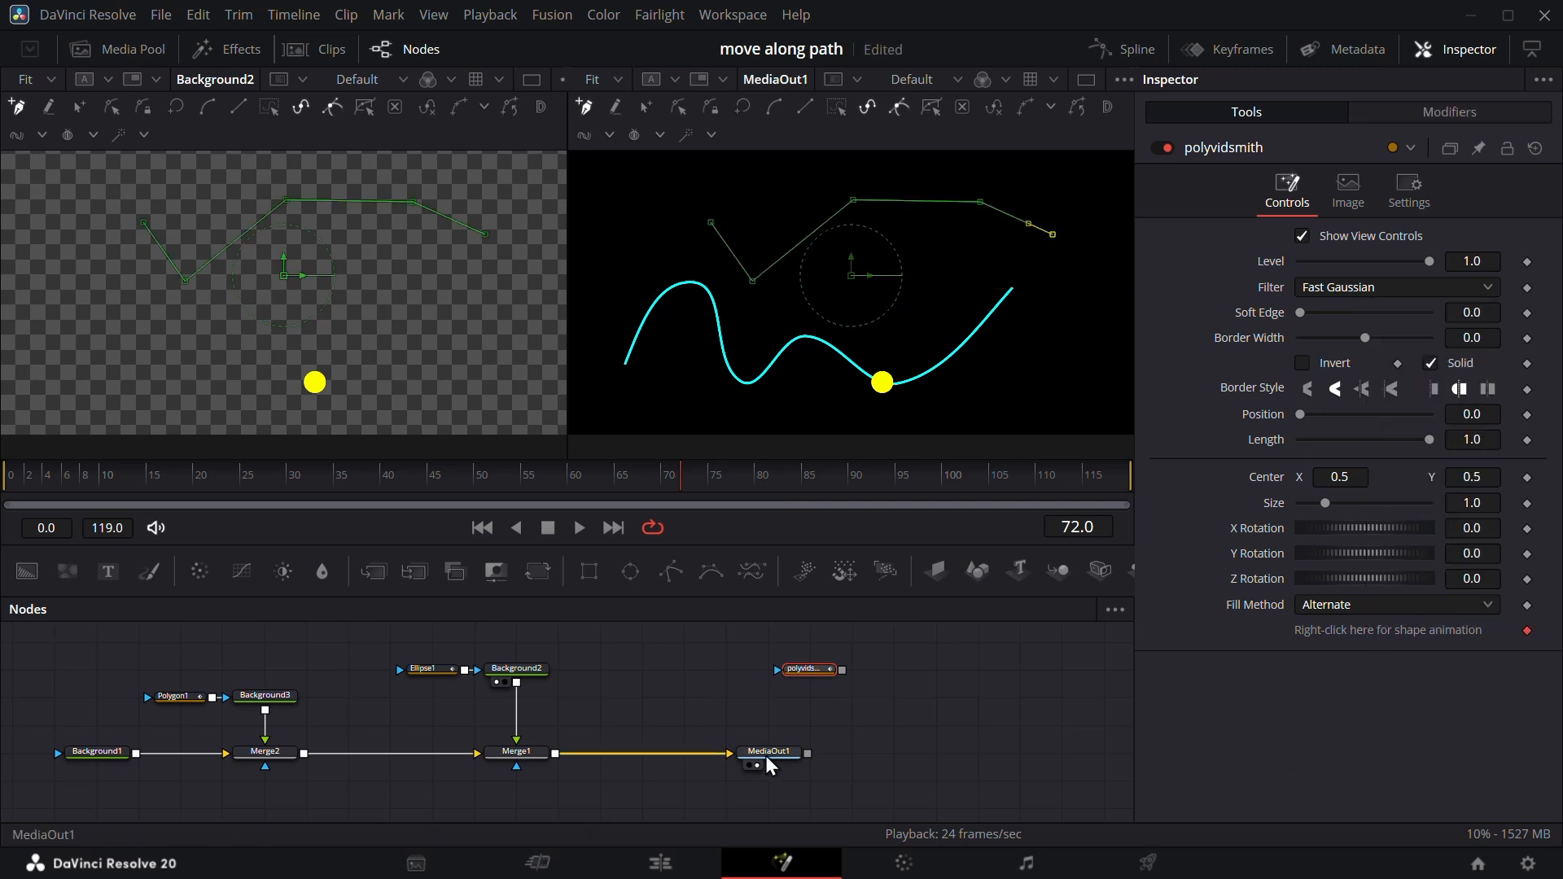
Replace the path on Ellipse1's Center with a new Path modifier and remove the keyframe from its Displacement.
{"action": "left_click", "coordinate": [430, 671]}
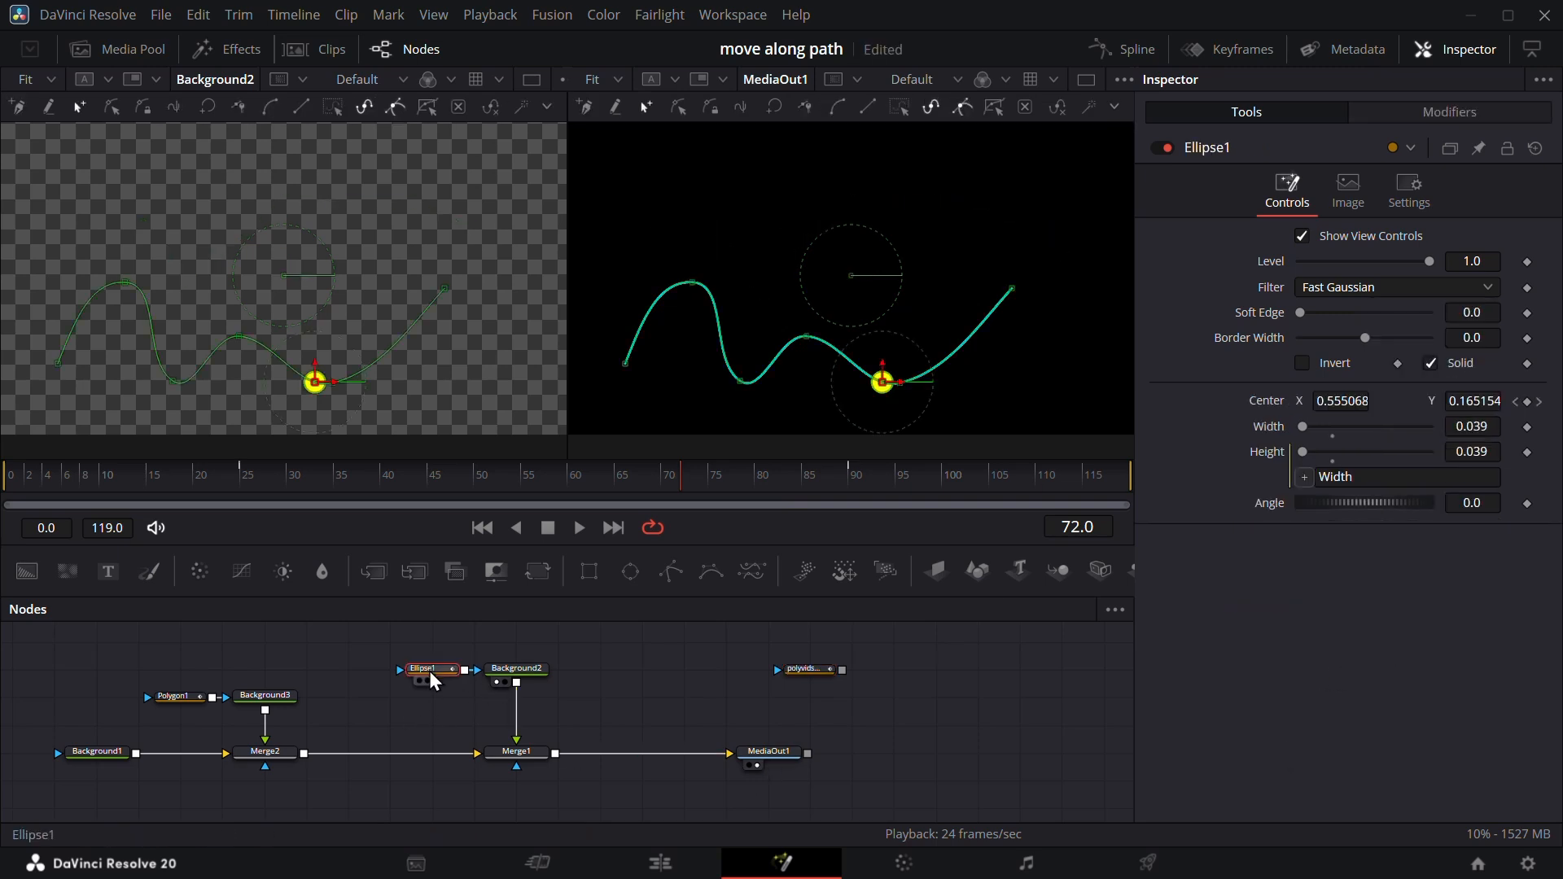
{"action": "double_click", "coordinate": [1259, 403]}
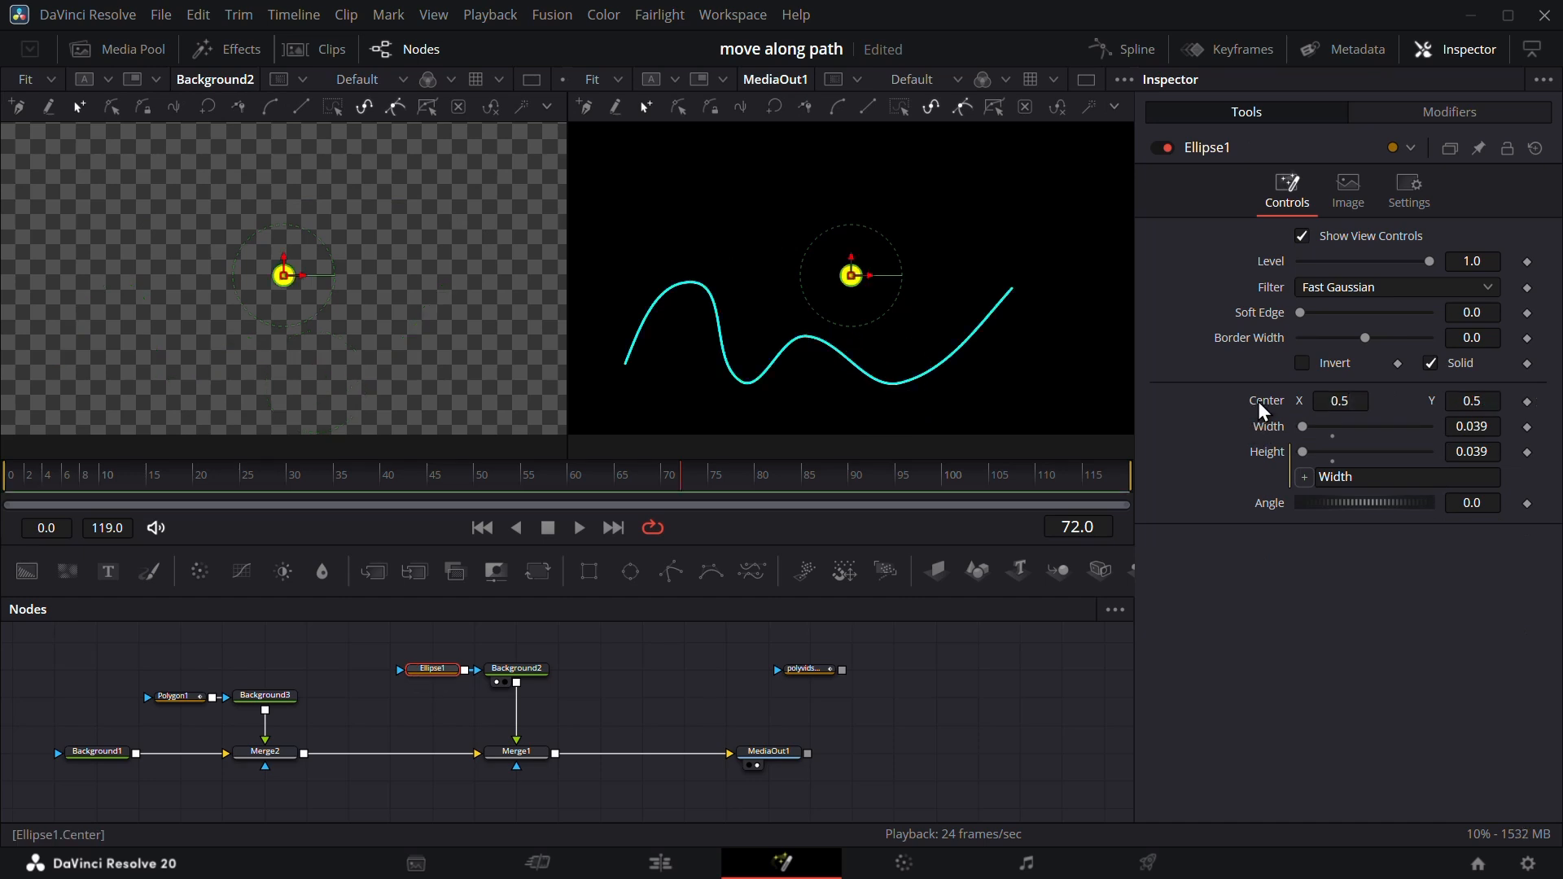
{"action": "right_click", "coordinate": [1261, 409]}
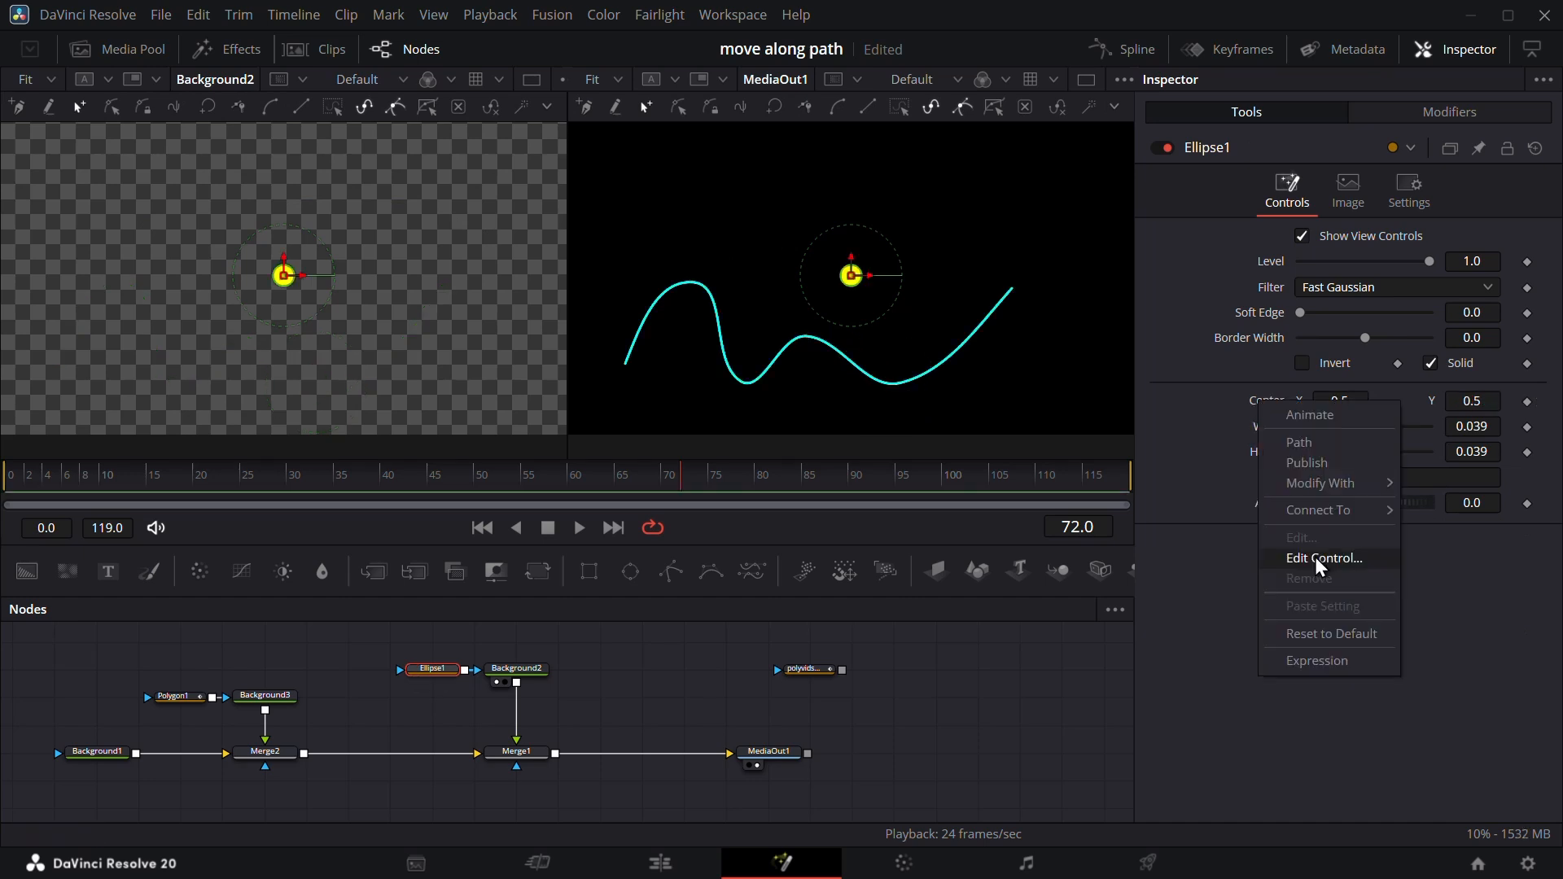
{"action": "left_click", "coordinate": [1300, 439]}
{"action": "left_click", "coordinate": [1457, 112]}
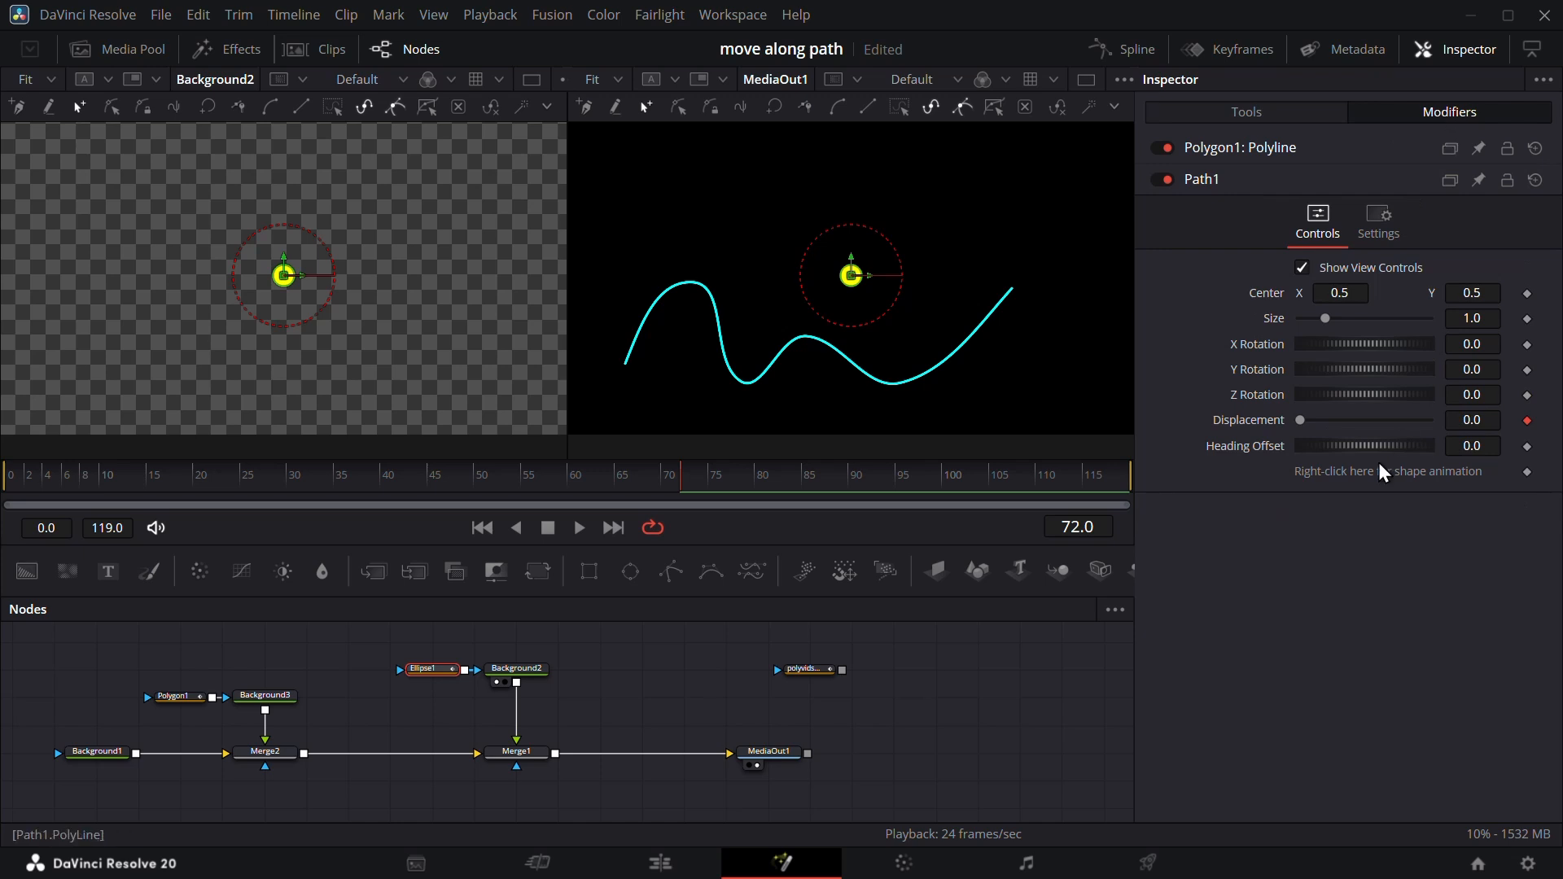
{"action": "left_click", "coordinate": [1528, 420]}
Connect Path1's shape animation to the Value of polyvidsmith: Polyline and set its Displacement to 0.685.
{"action": "right_click", "coordinate": [1376, 474]}
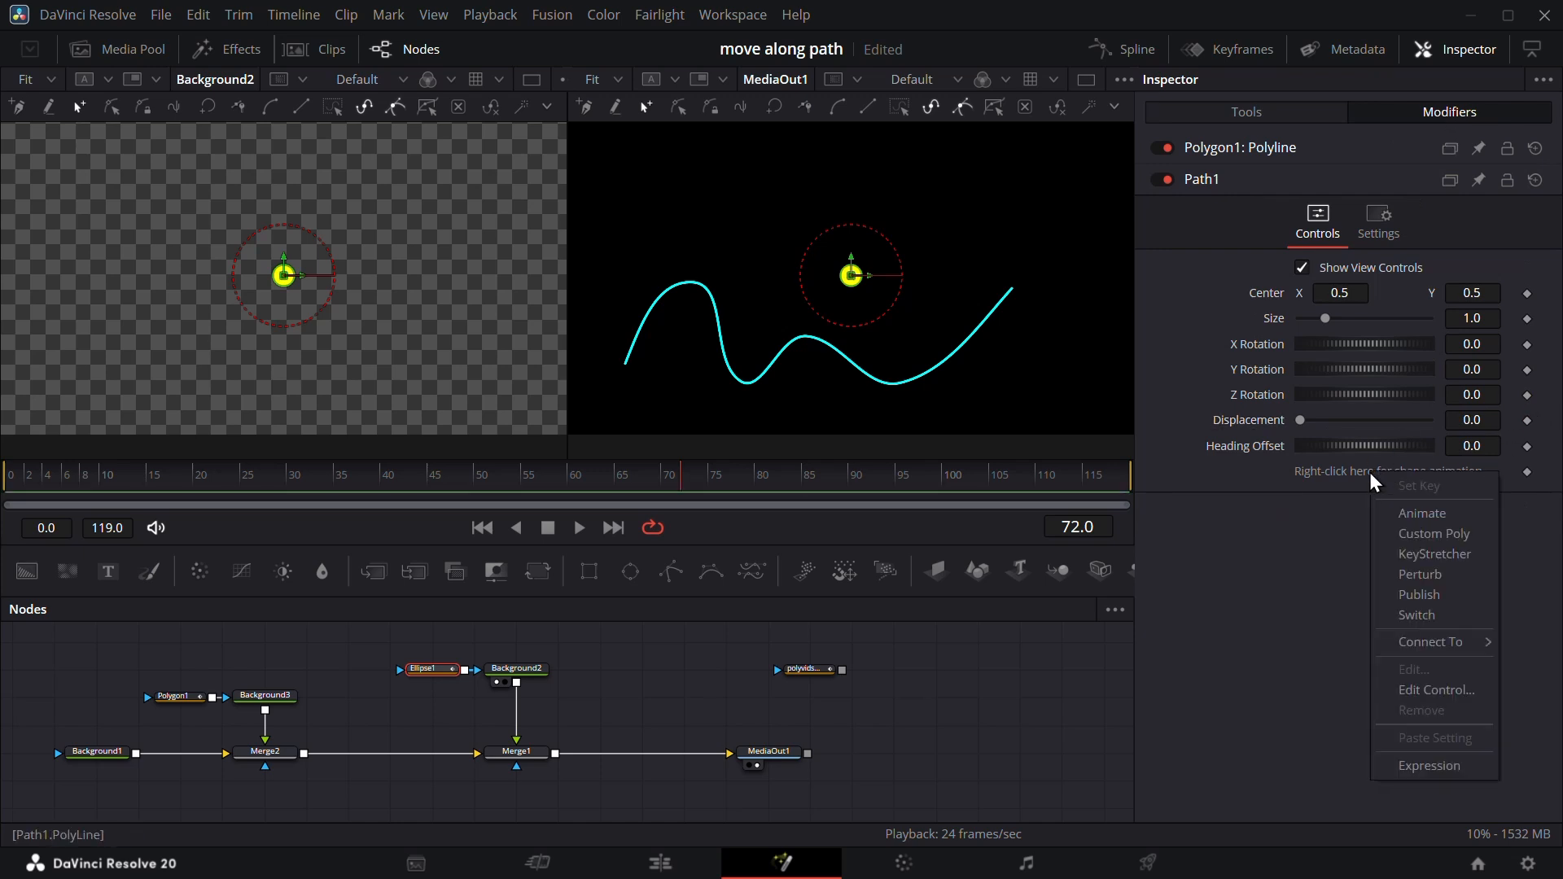
{"action": "mouse_move", "coordinate": [1417, 643]}
{"action": "mouse_move", "coordinate": [1242, 672]}
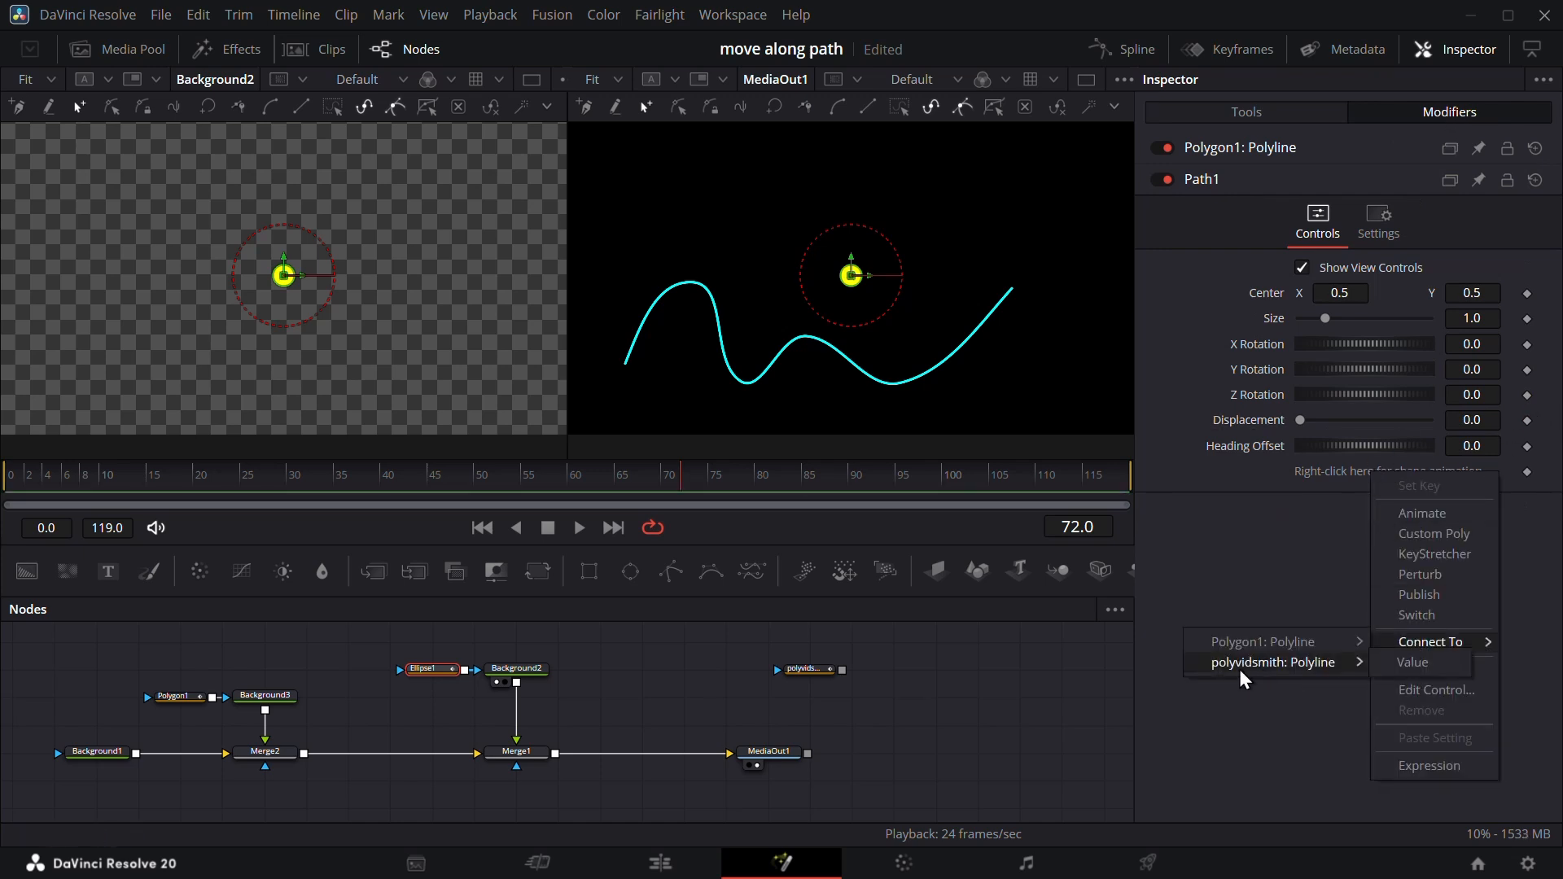
{"action": "left_click", "coordinate": [1409, 666]}
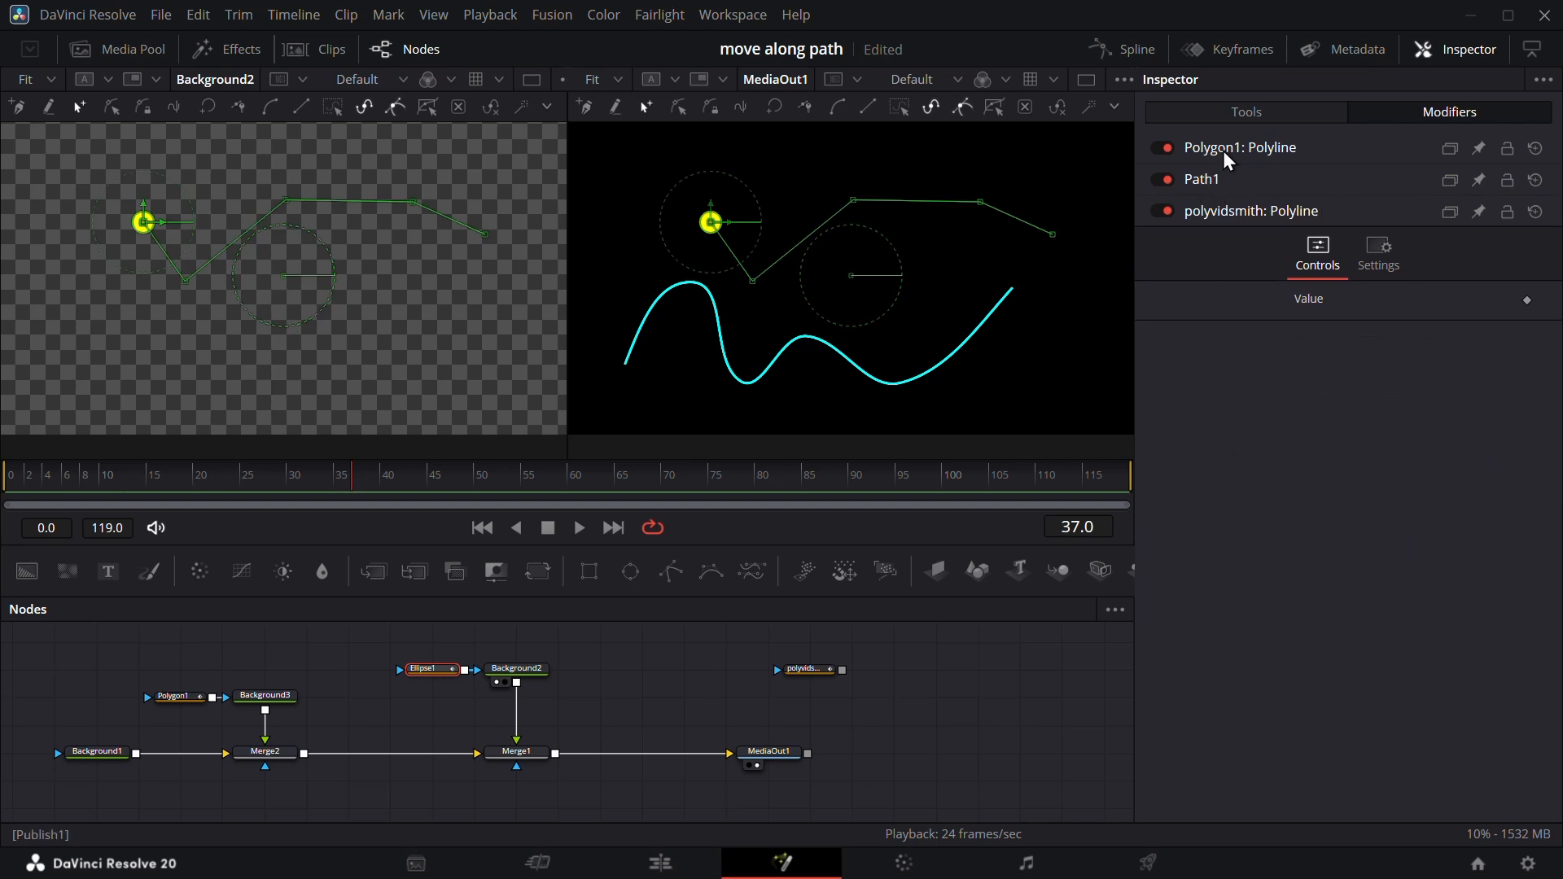
{"action": "left_click", "coordinate": [1213, 177]}
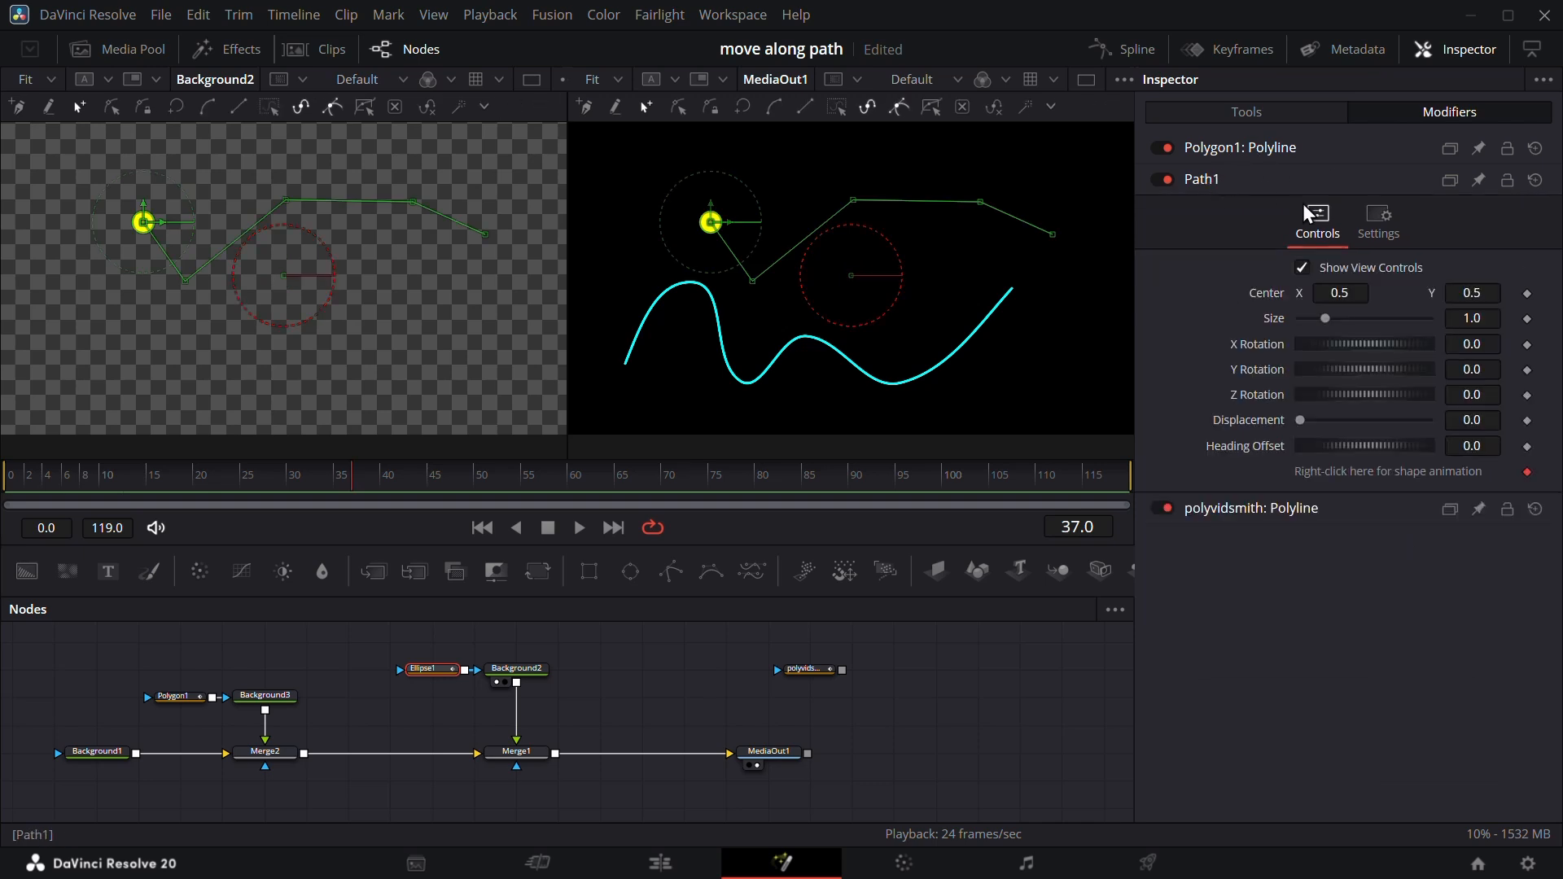
{"action": "left_click_drag", "start_coordinate": [1300, 420], "coordinate": [1388, 415]}
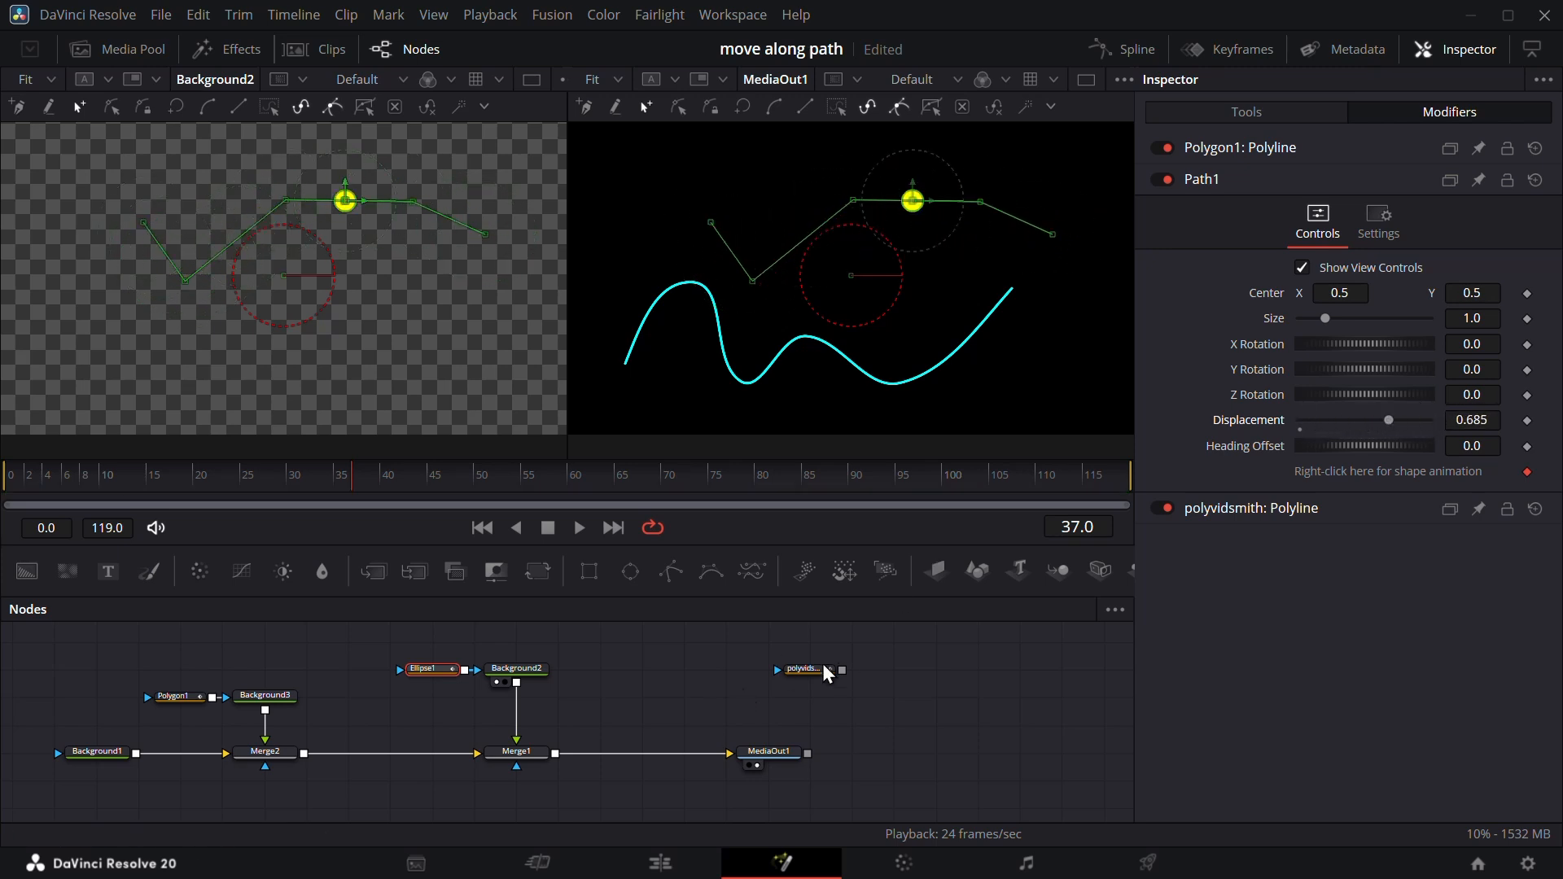
Add trial Rectangle and Ellipse mask nodes, compare their controls with polyvidsmith's shape animation setting, and delete both.
{"action": "left_click_drag", "start_coordinate": [802, 670], "coordinate": [926, 677]}
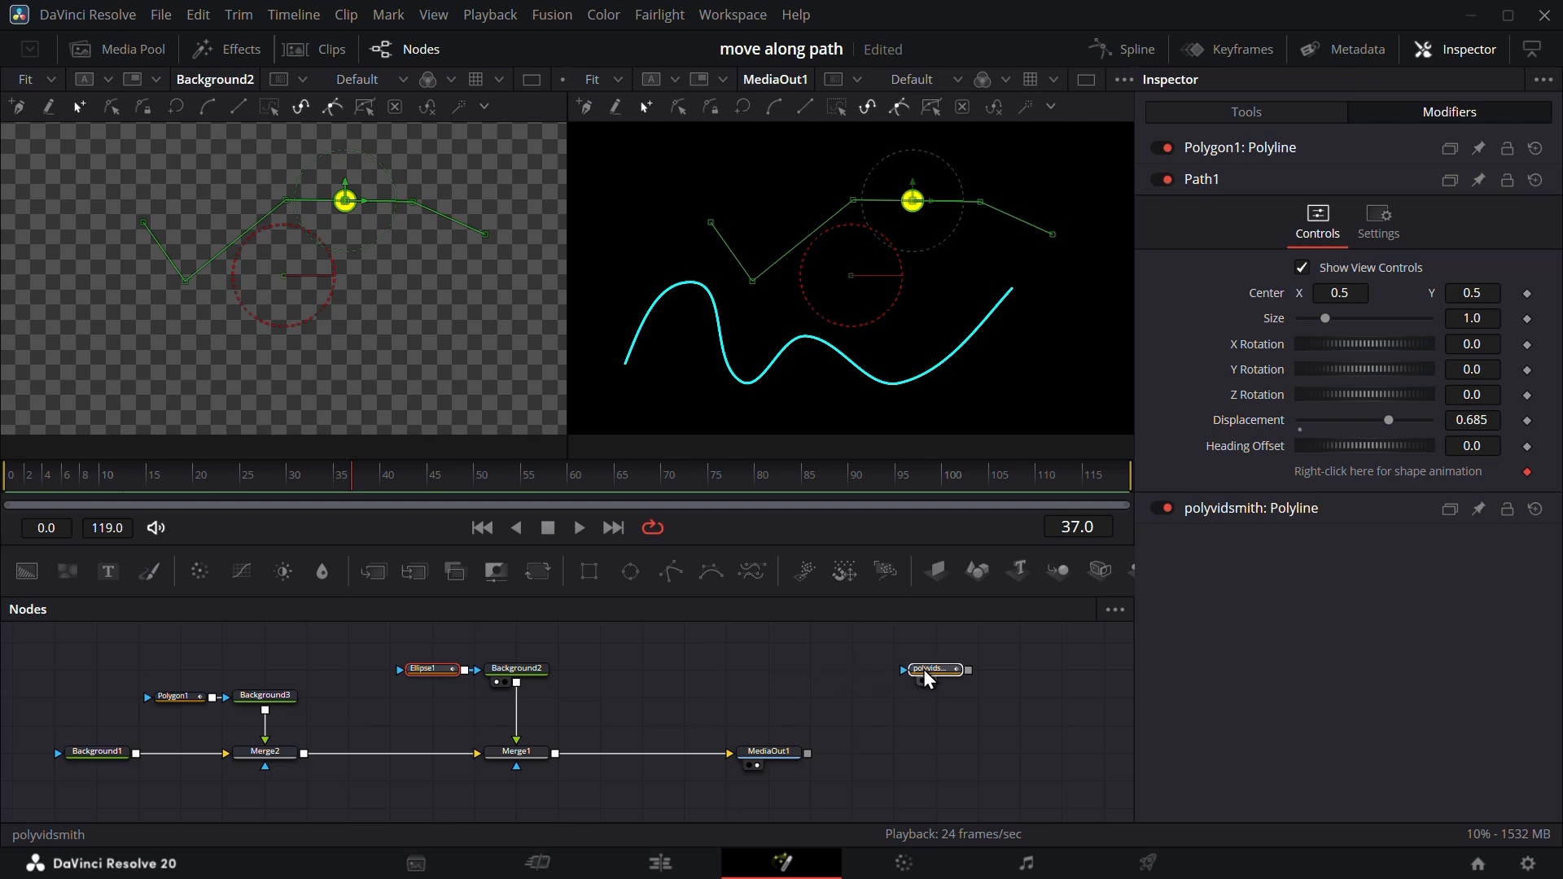
{"action": "left_click", "coordinate": [806, 662]}
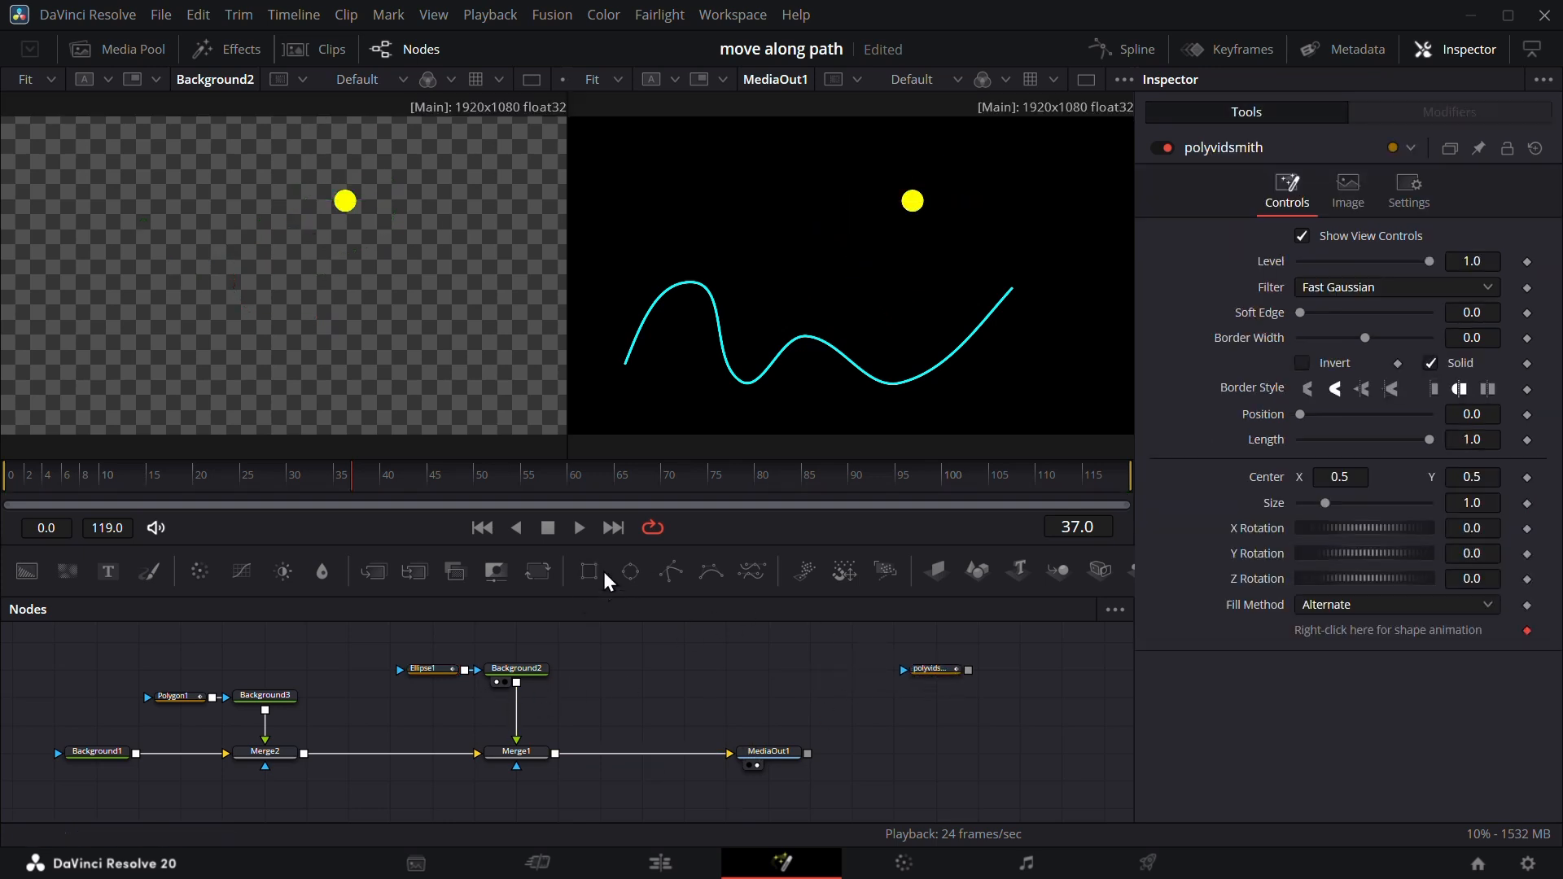
{"action": "left_click_drag", "start_coordinate": [589, 568], "coordinate": [766, 672]}
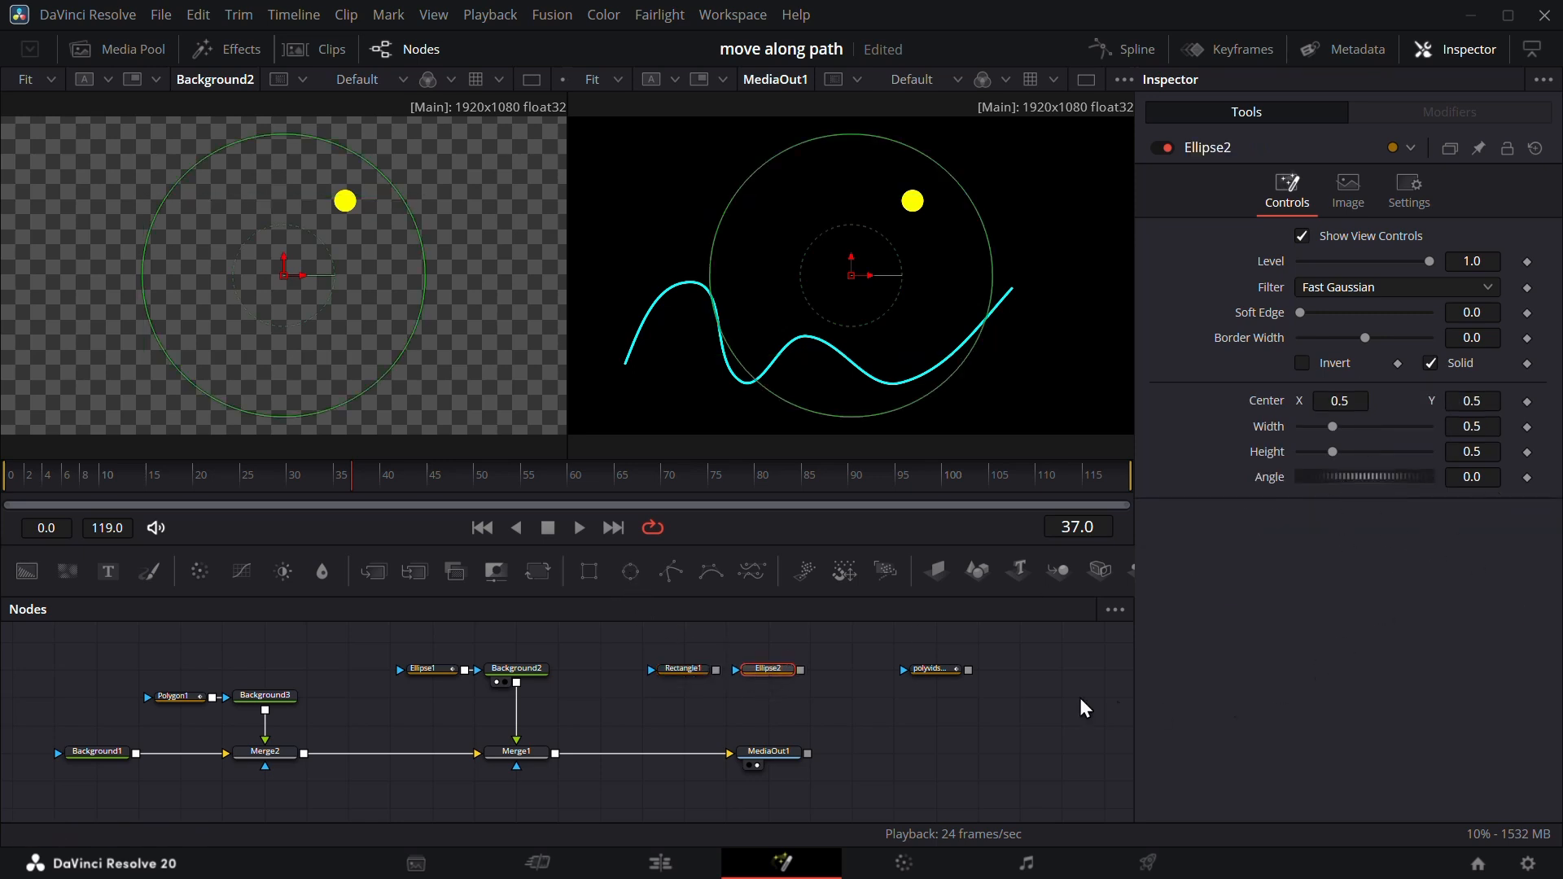
{"action": "left_click", "coordinate": [947, 679]}
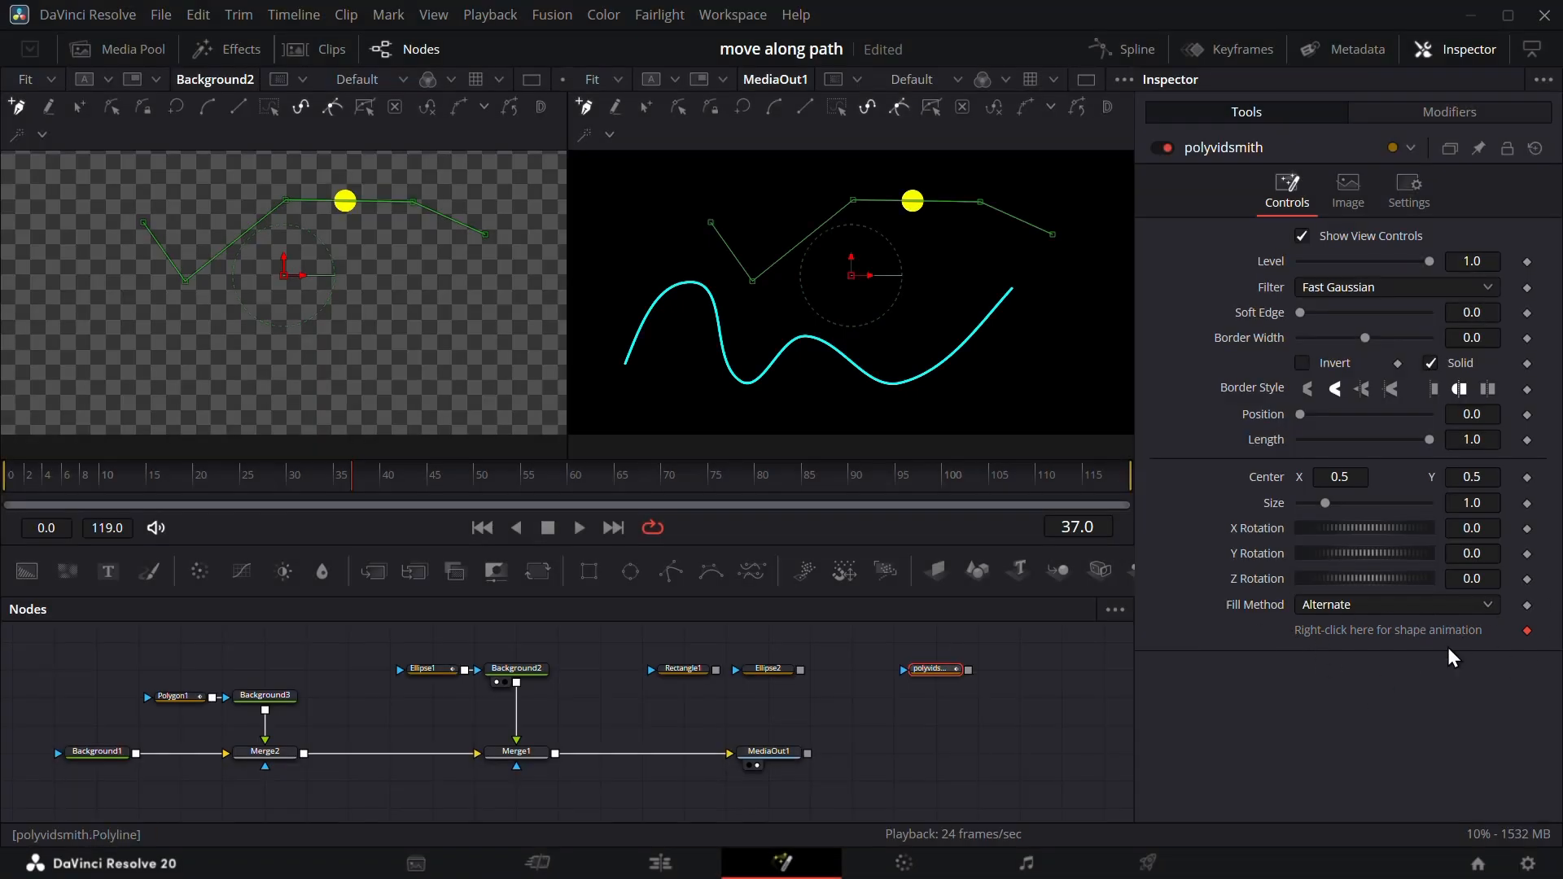
{"action": "left_click", "coordinate": [769, 679]}
{"action": "left_click", "coordinate": [690, 671]}
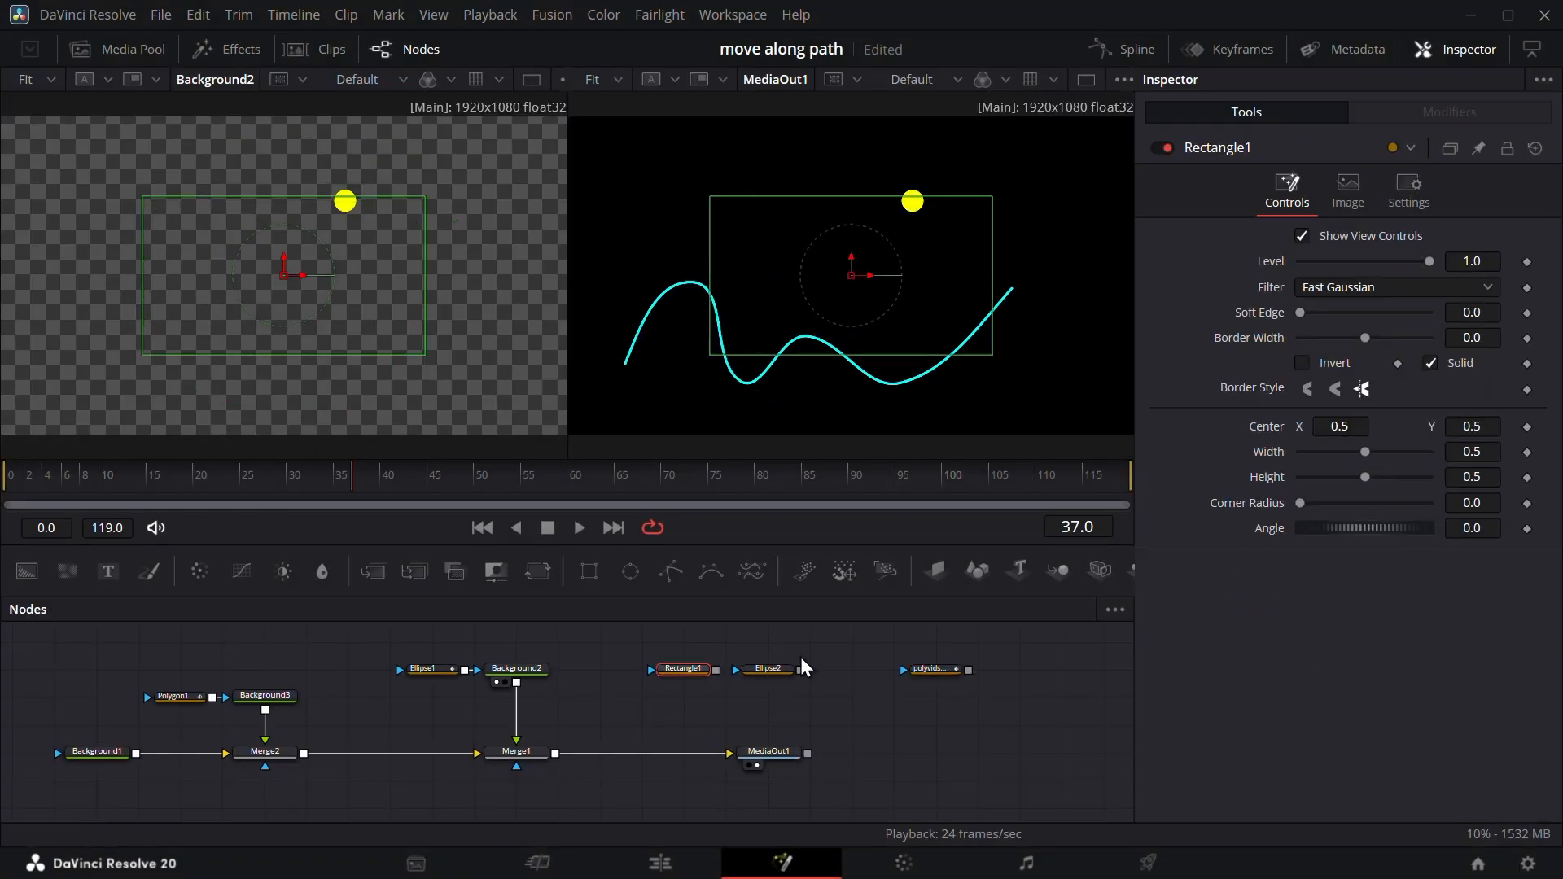
{"action": "left_click_drag", "start_coordinate": [649, 650], "coordinate": [818, 710]}
{"action": "key", "text": "Delete"}
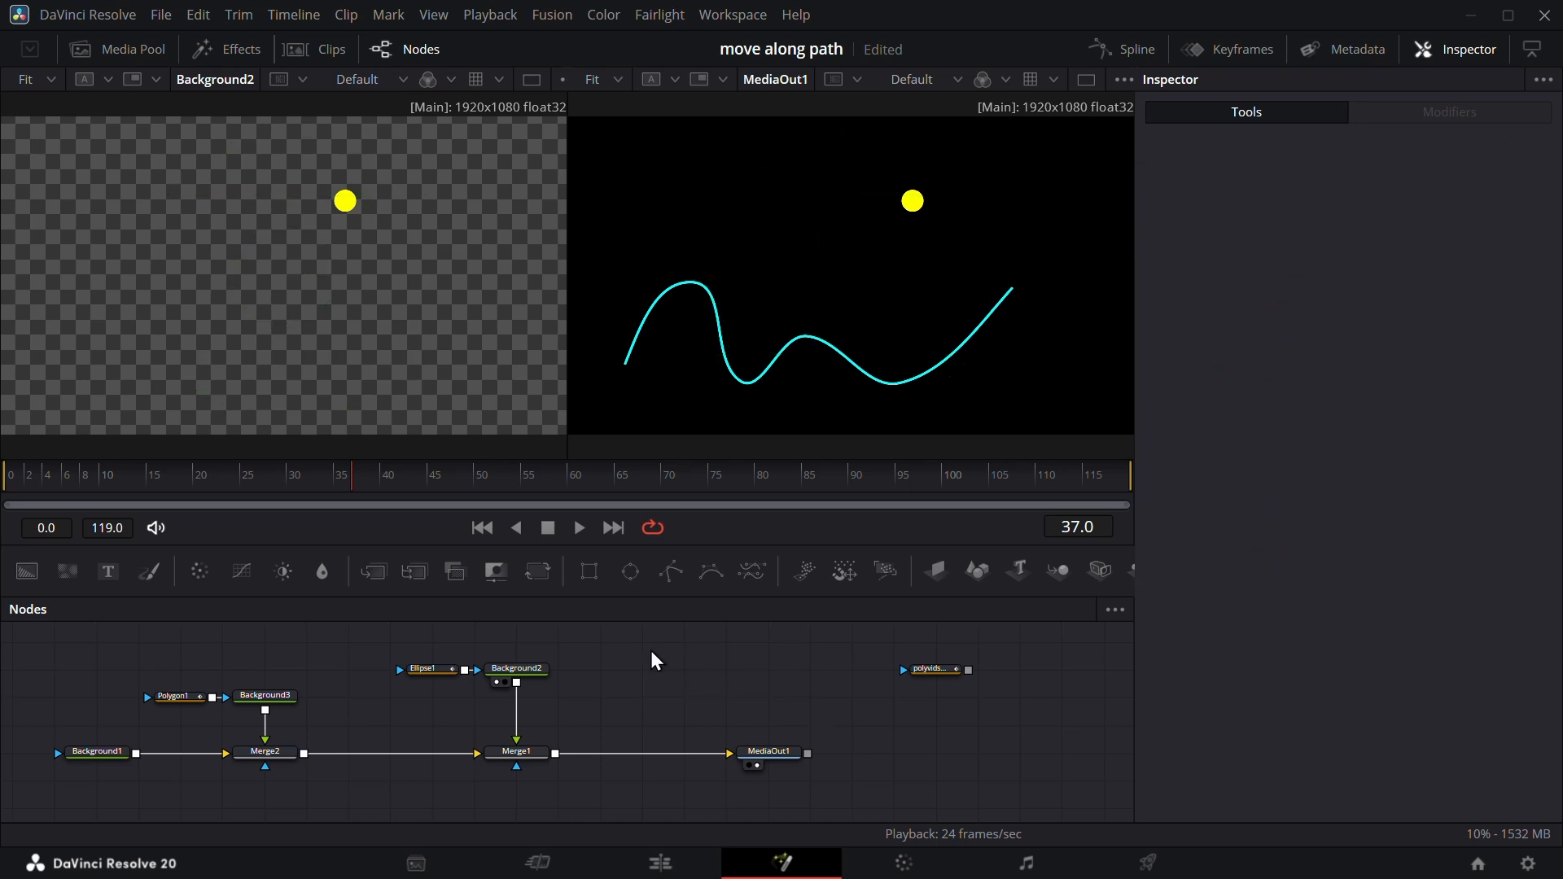
Add a Polygon node between Background2 and polyvidsmith and create an ellipse polyline in it with width and height .3.
{"action": "left_click", "coordinate": [669, 574]}
{"action": "left_click", "coordinate": [734, 676]}
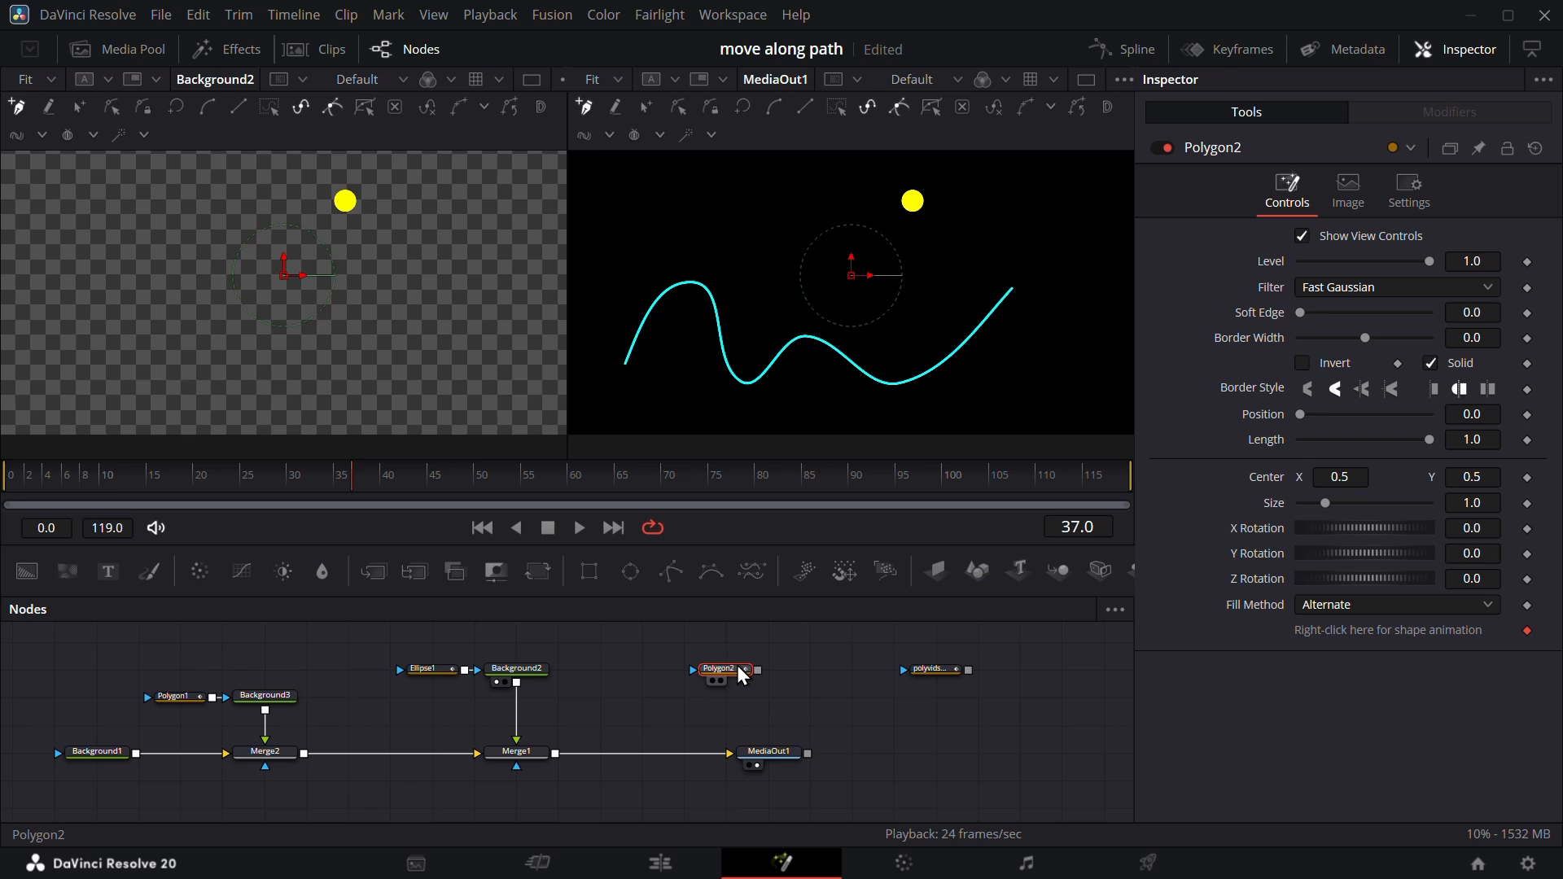
{"action": "right_click", "coordinate": [647, 216]}
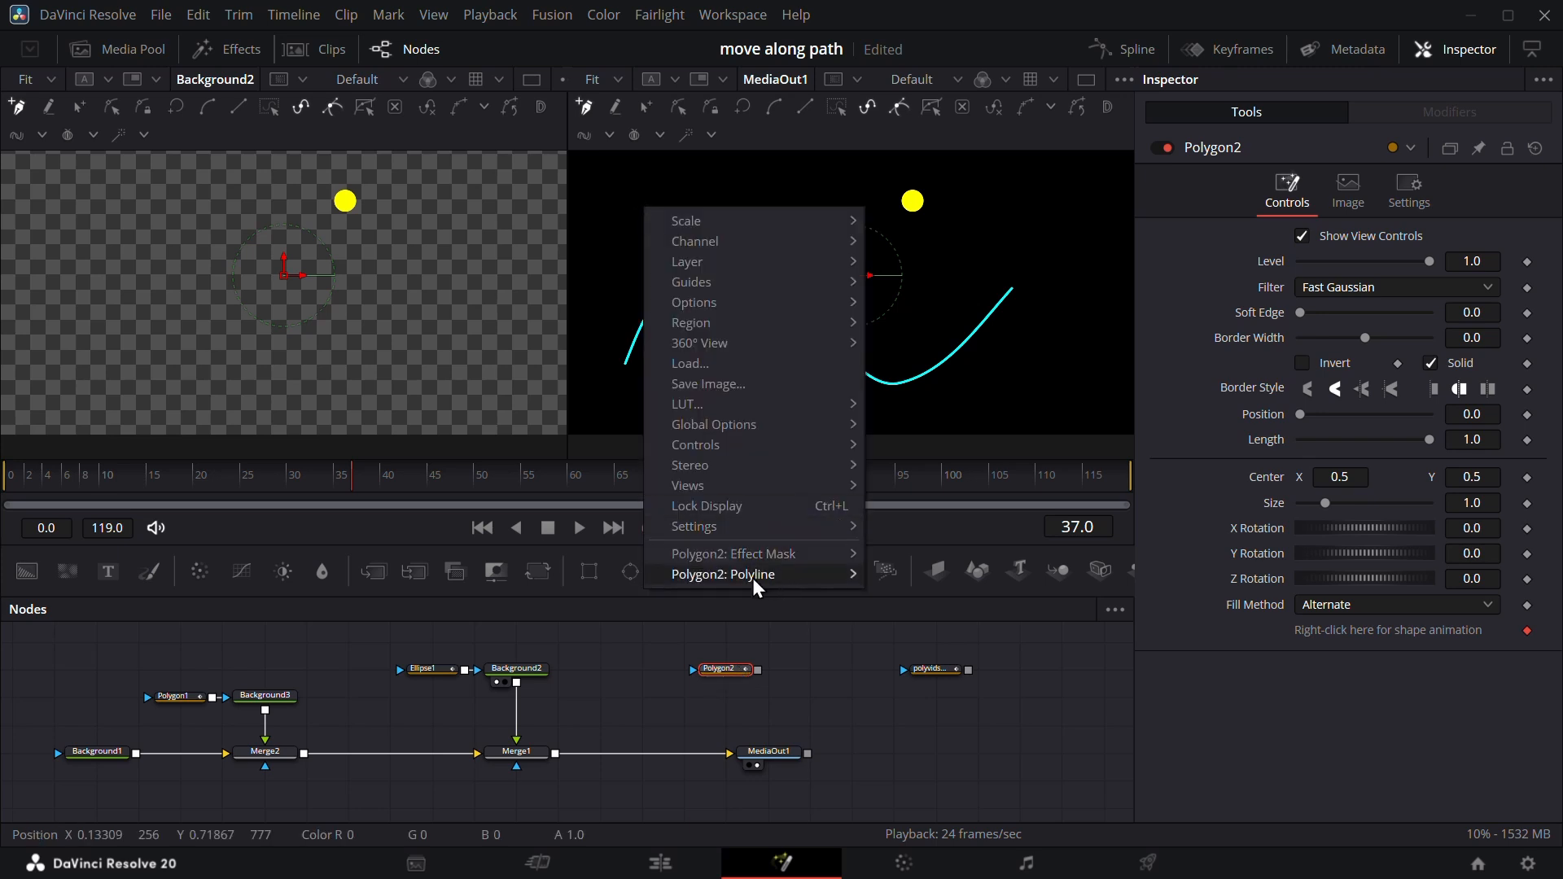
{"action": "mouse_move", "coordinate": [720, 581]}
{"action": "mouse_move", "coordinate": [1051, 498]}
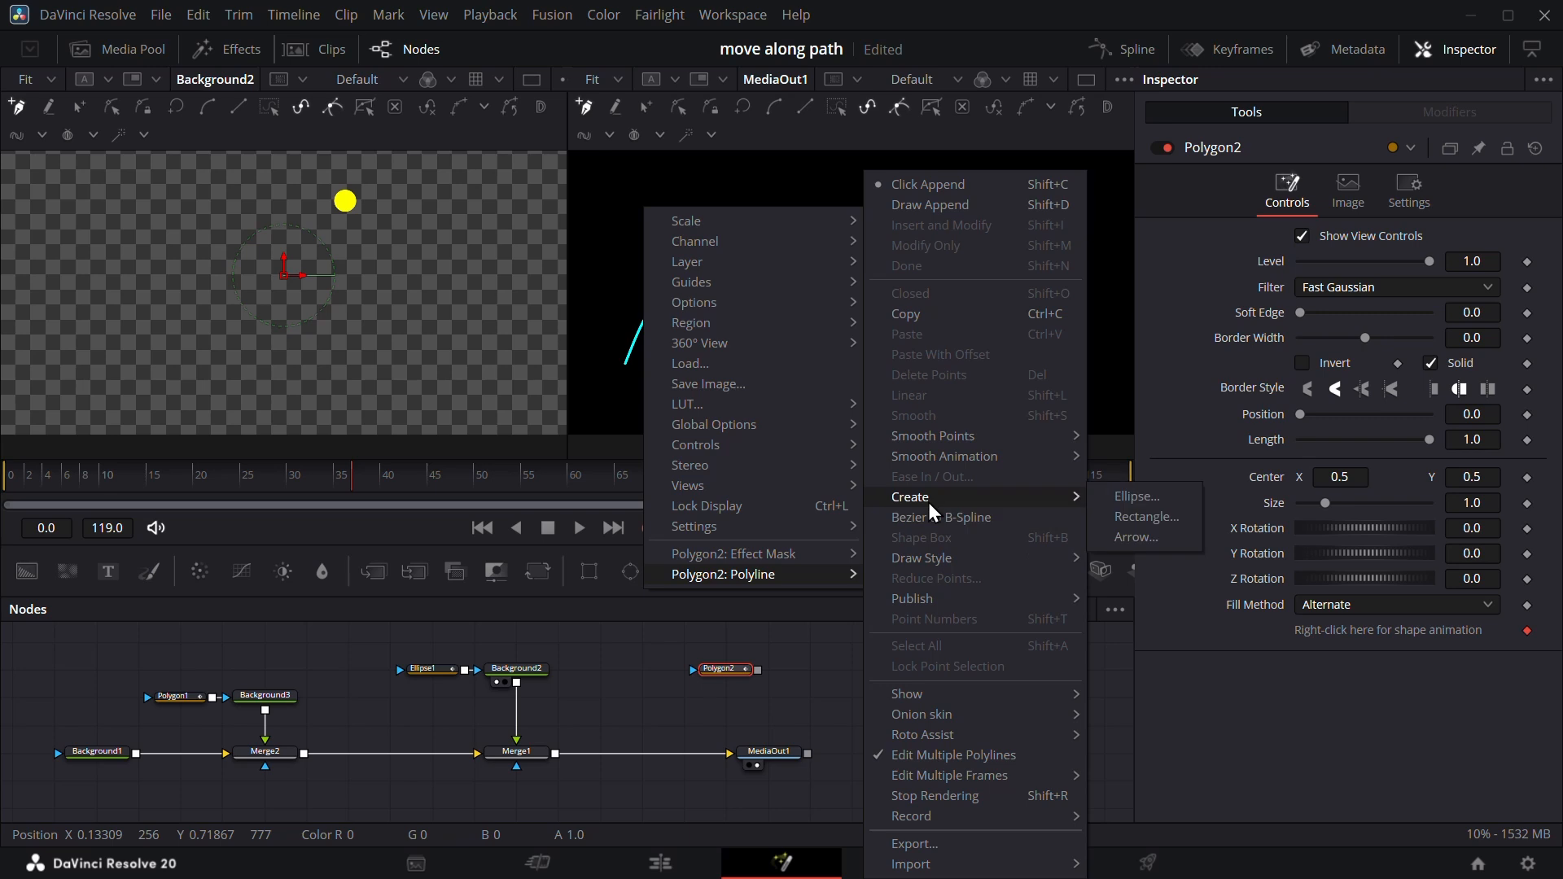
{"action": "left_click", "coordinate": [1137, 499]}
{"action": "left_click", "coordinate": [879, 580]}
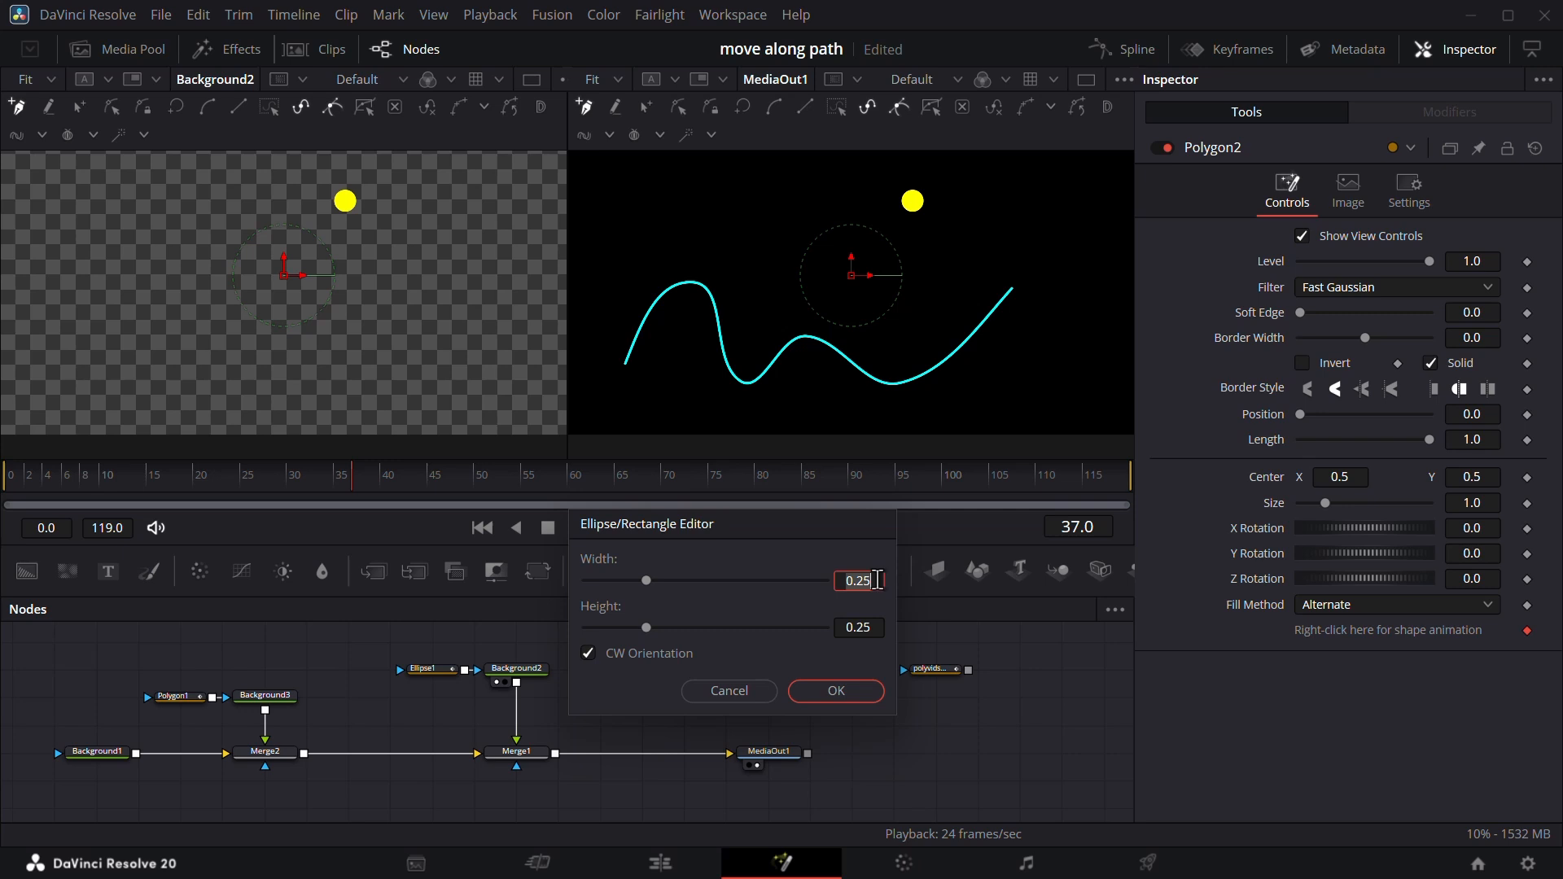
{"action": "type", "text": ".3"}
{"action": "left_click", "coordinate": [875, 627]}
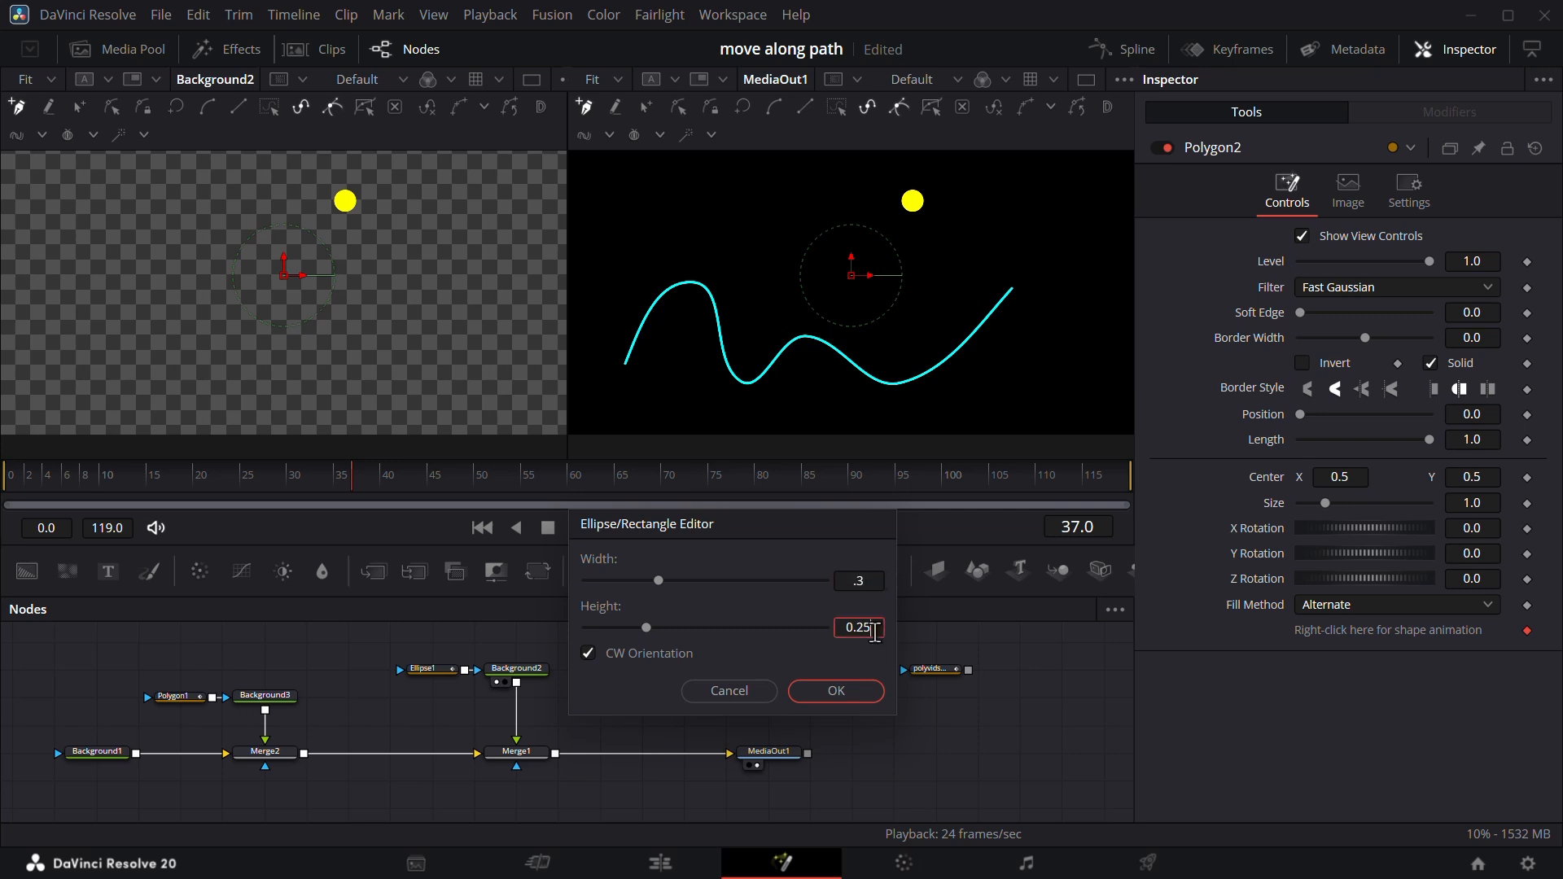
{"action": "type", "text": ".3"}
{"action": "left_click", "coordinate": [845, 696]}
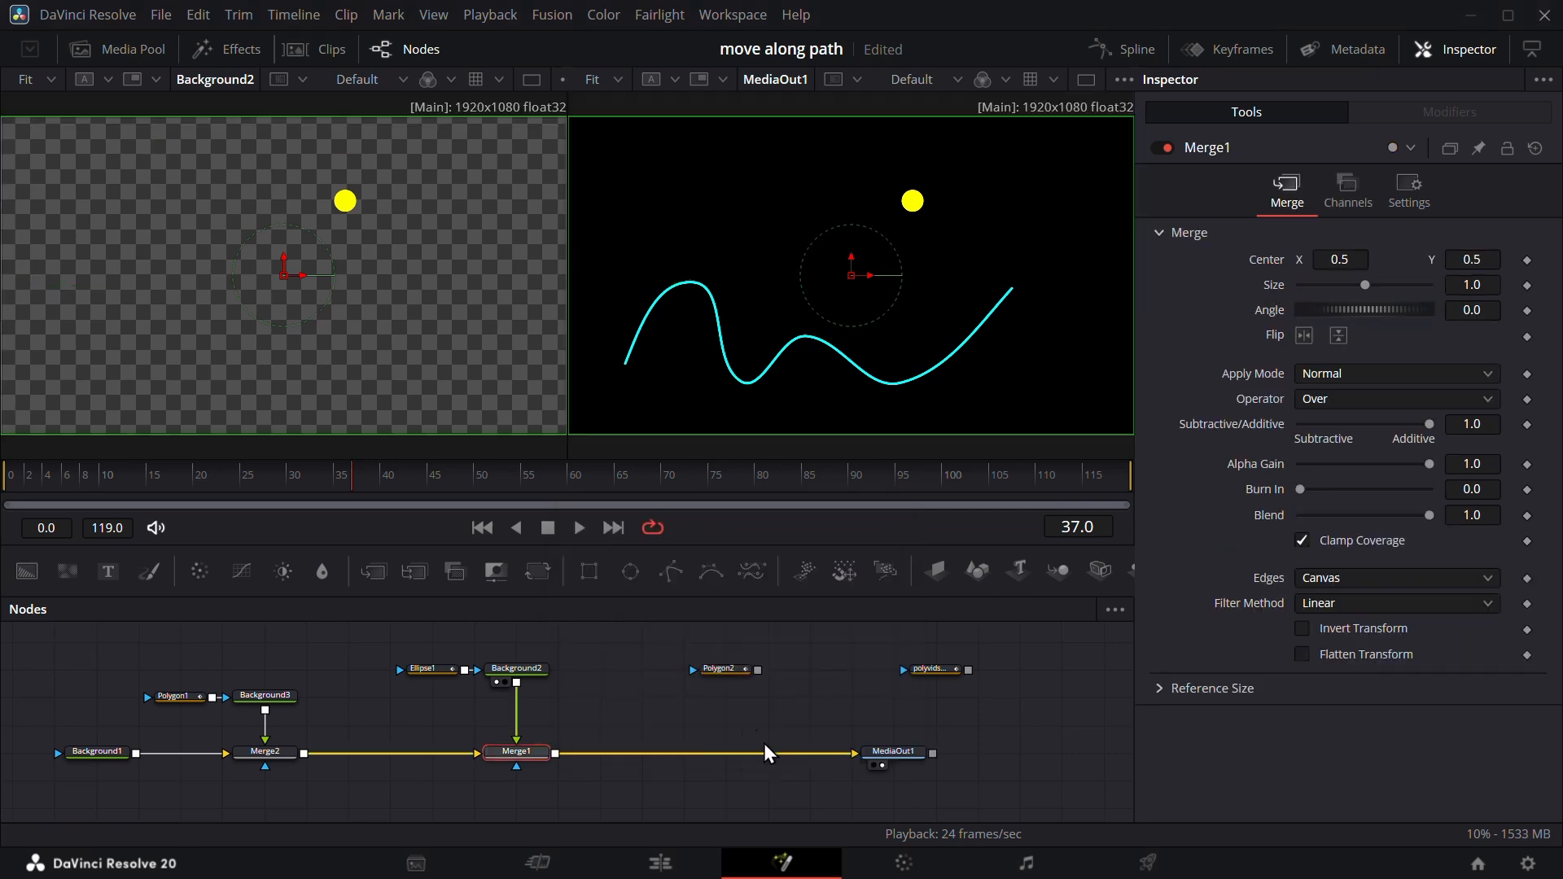
Insert a Merge node between Merge1 and MediaOut1 and connect Polygon2 to its foreground.
{"action": "left_click_drag", "start_coordinate": [375, 581], "coordinate": [687, 754]}
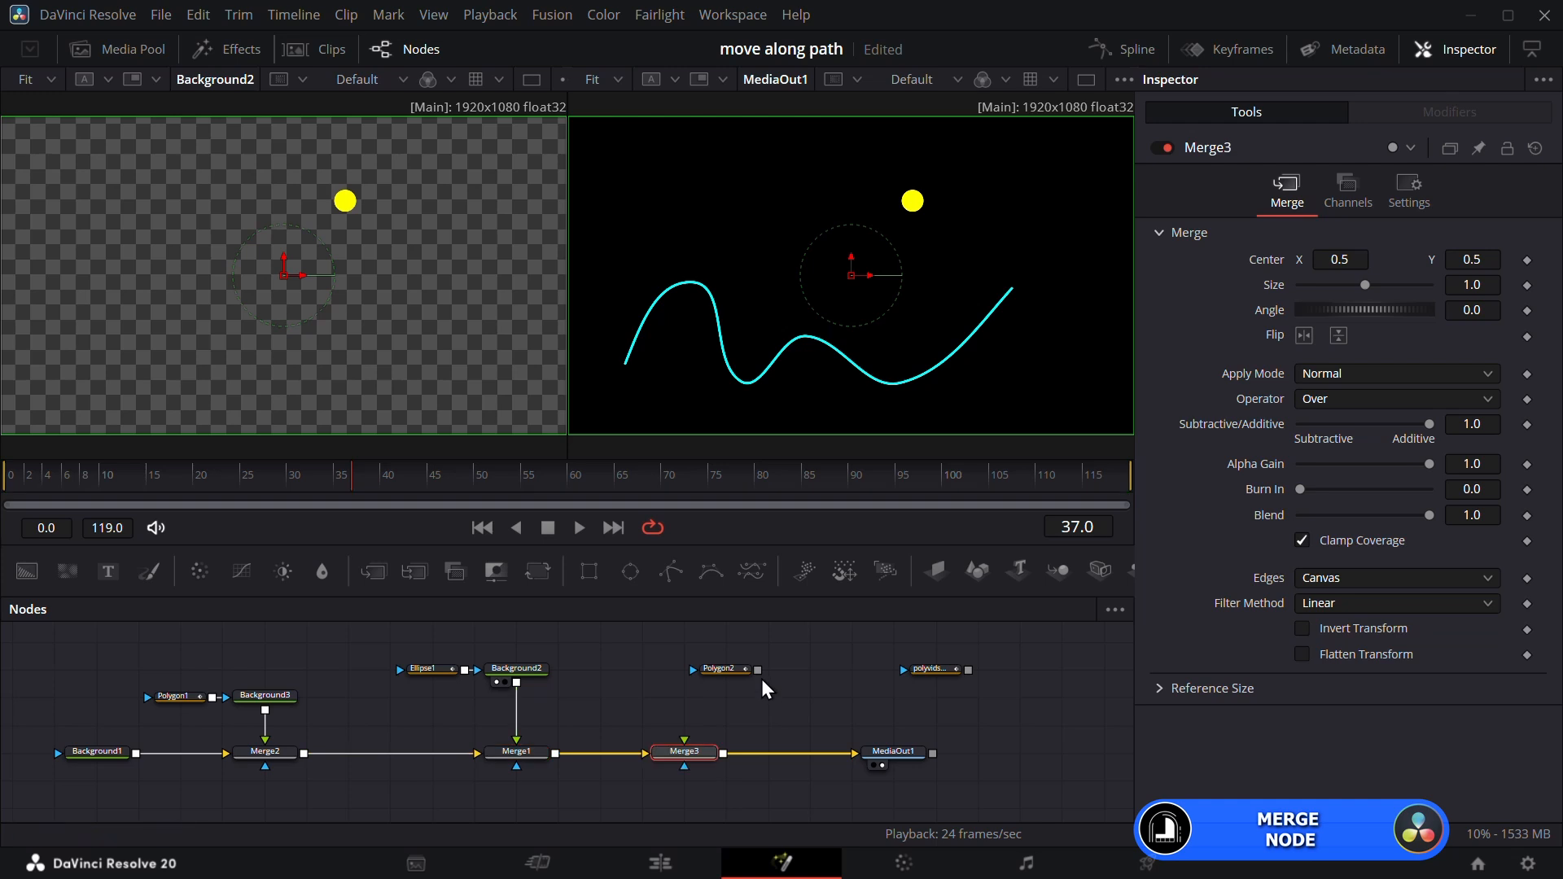
{"action": "left_click_drag", "start_coordinate": [758, 670], "coordinate": [684, 756]}
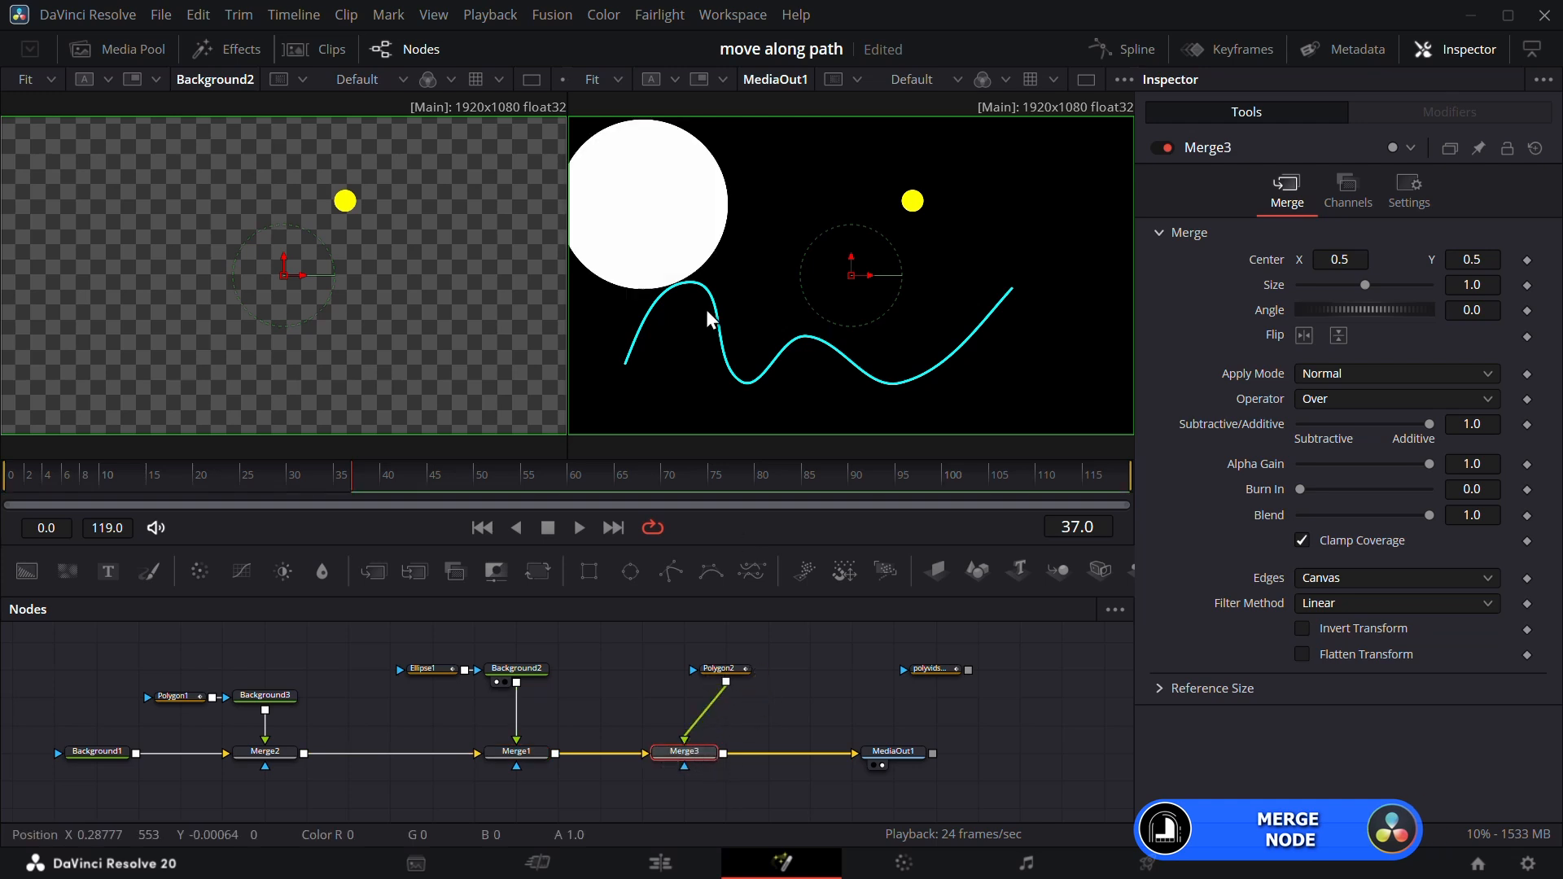
{"action": "left_click", "coordinate": [721, 684]}
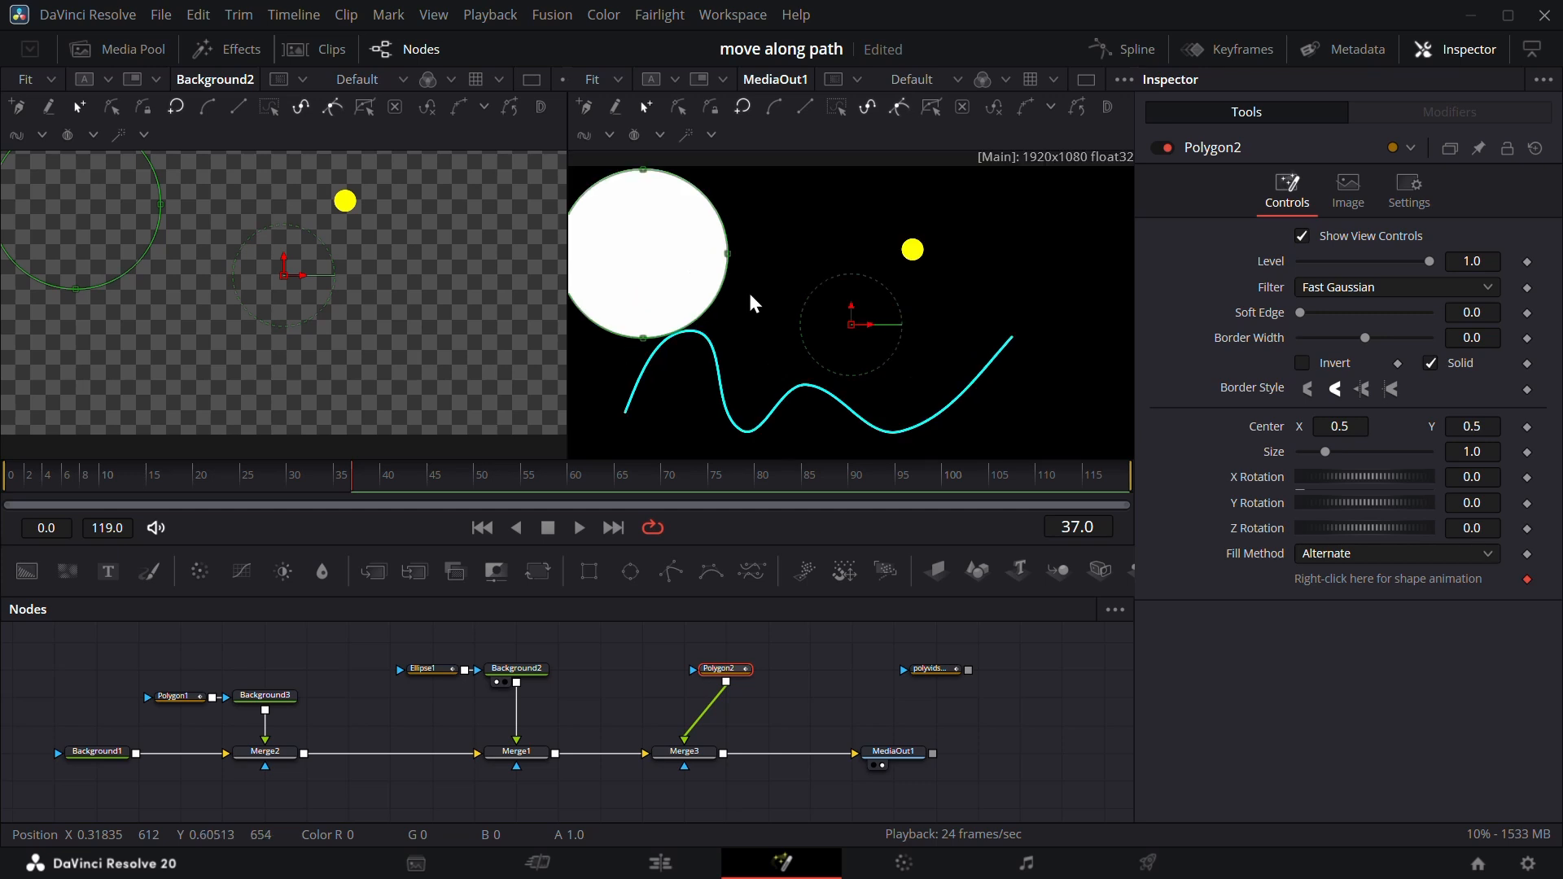
Move Polygon2's ellipse fully inside the frame, with its node aligned above Merge3, and publish its polyline.
{"action": "key", "text": "ctrl+s"}
{"action": "left_click_drag", "start_coordinate": [729, 252], "coordinate": [895, 291]}
{"action": "left_click", "coordinate": [809, 657]}
{"action": "left_click_drag", "start_coordinate": [719, 668], "coordinate": [677, 668]}
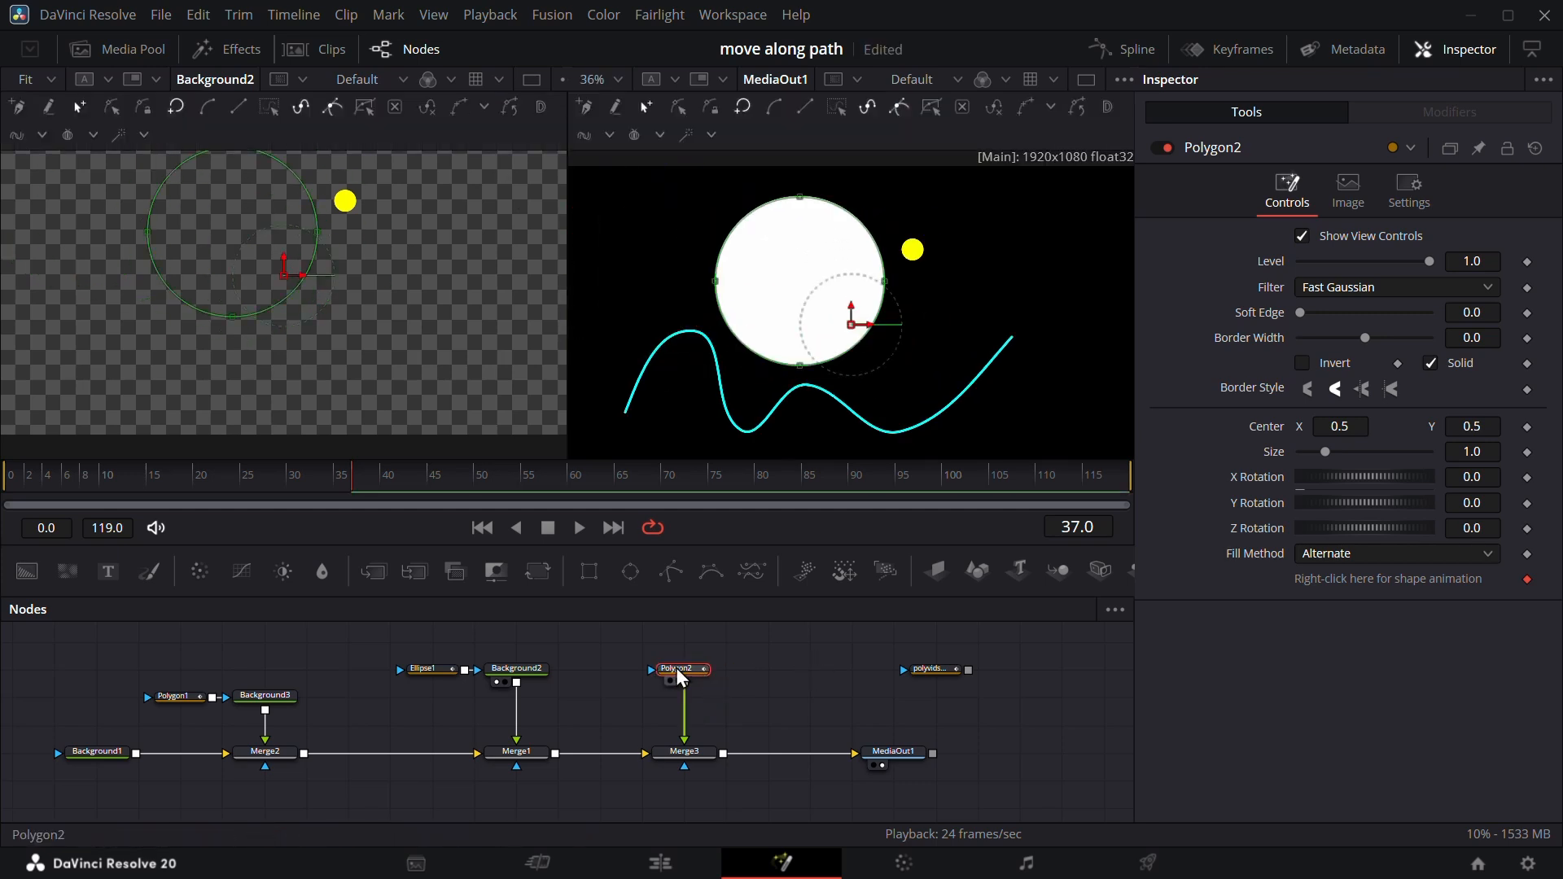
{"action": "right_click", "coordinate": [1409, 576]}
{"action": "left_click", "coordinate": [1420, 380]}
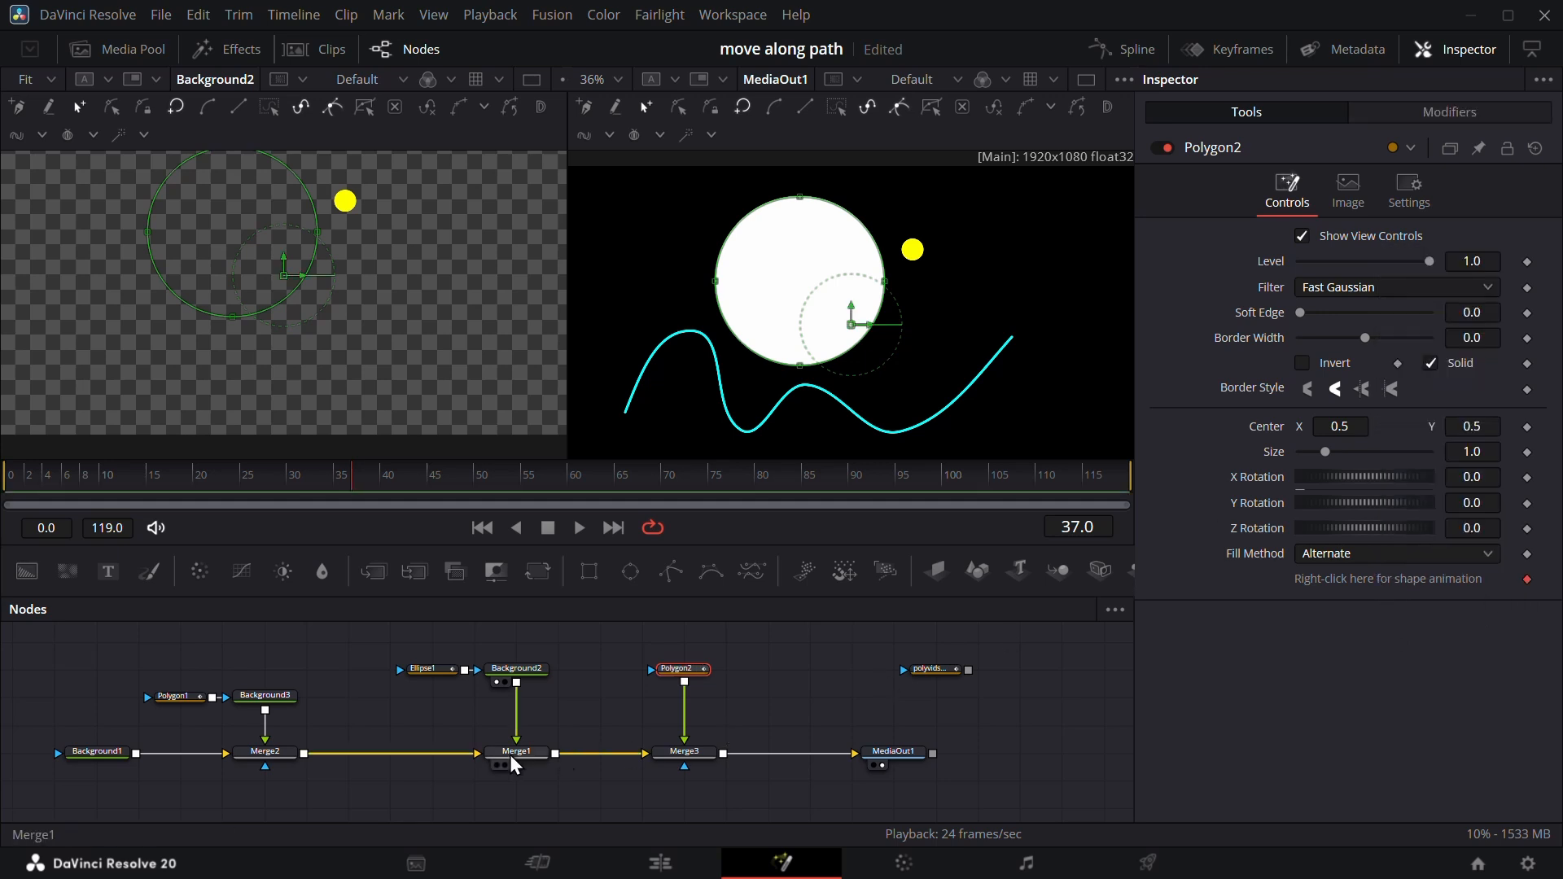
Reset Ellipse1's Center to its default and apply a new Path modifier to it.
{"action": "left_click", "coordinate": [423, 669]}
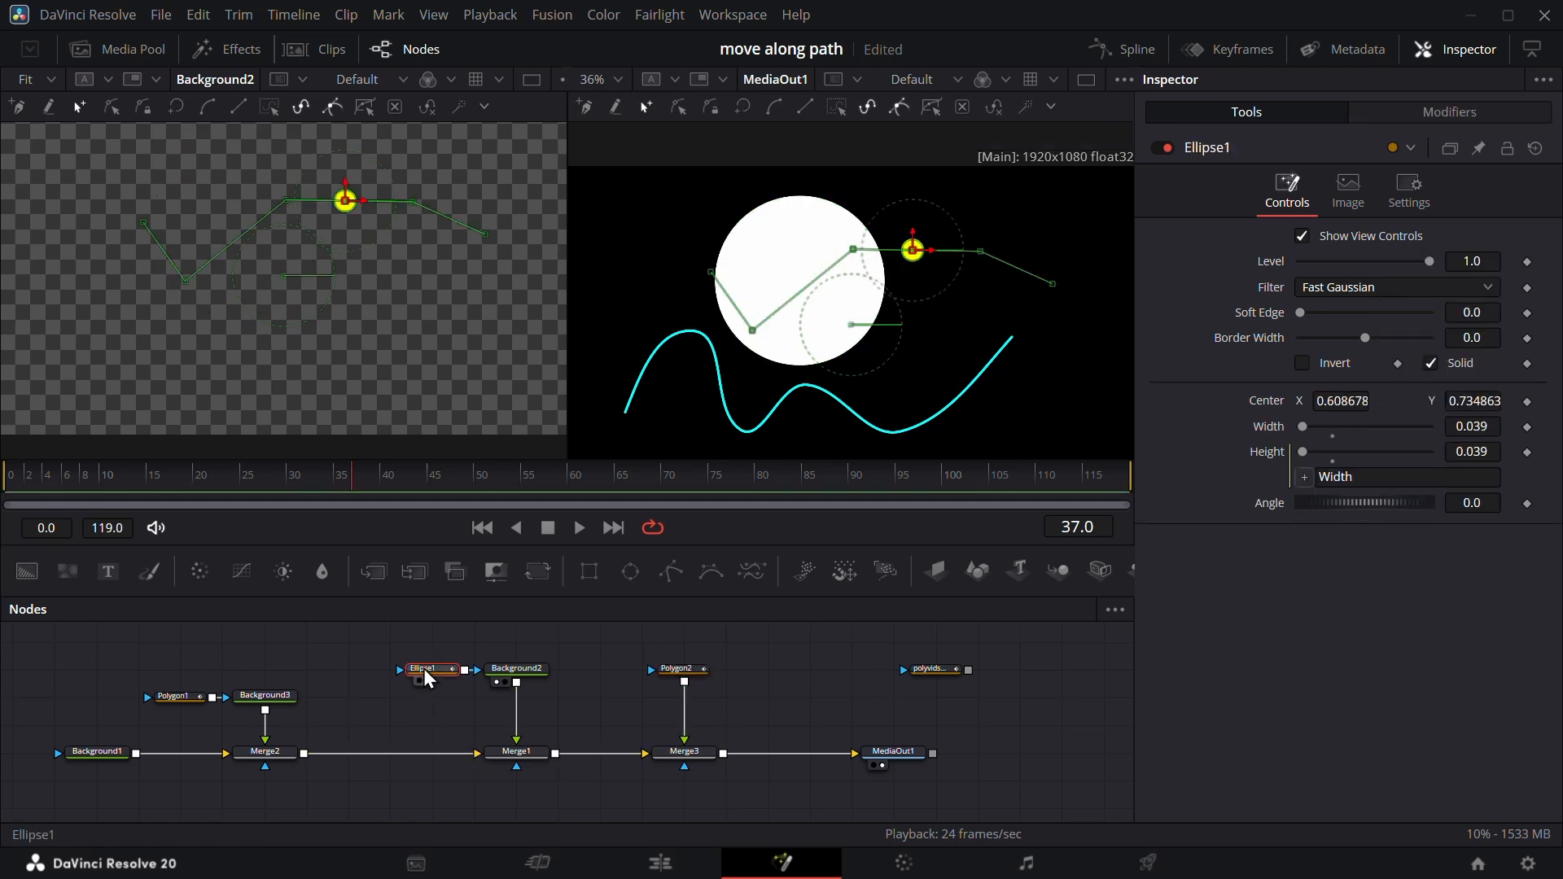
{"action": "double_click", "coordinate": [1262, 406]}
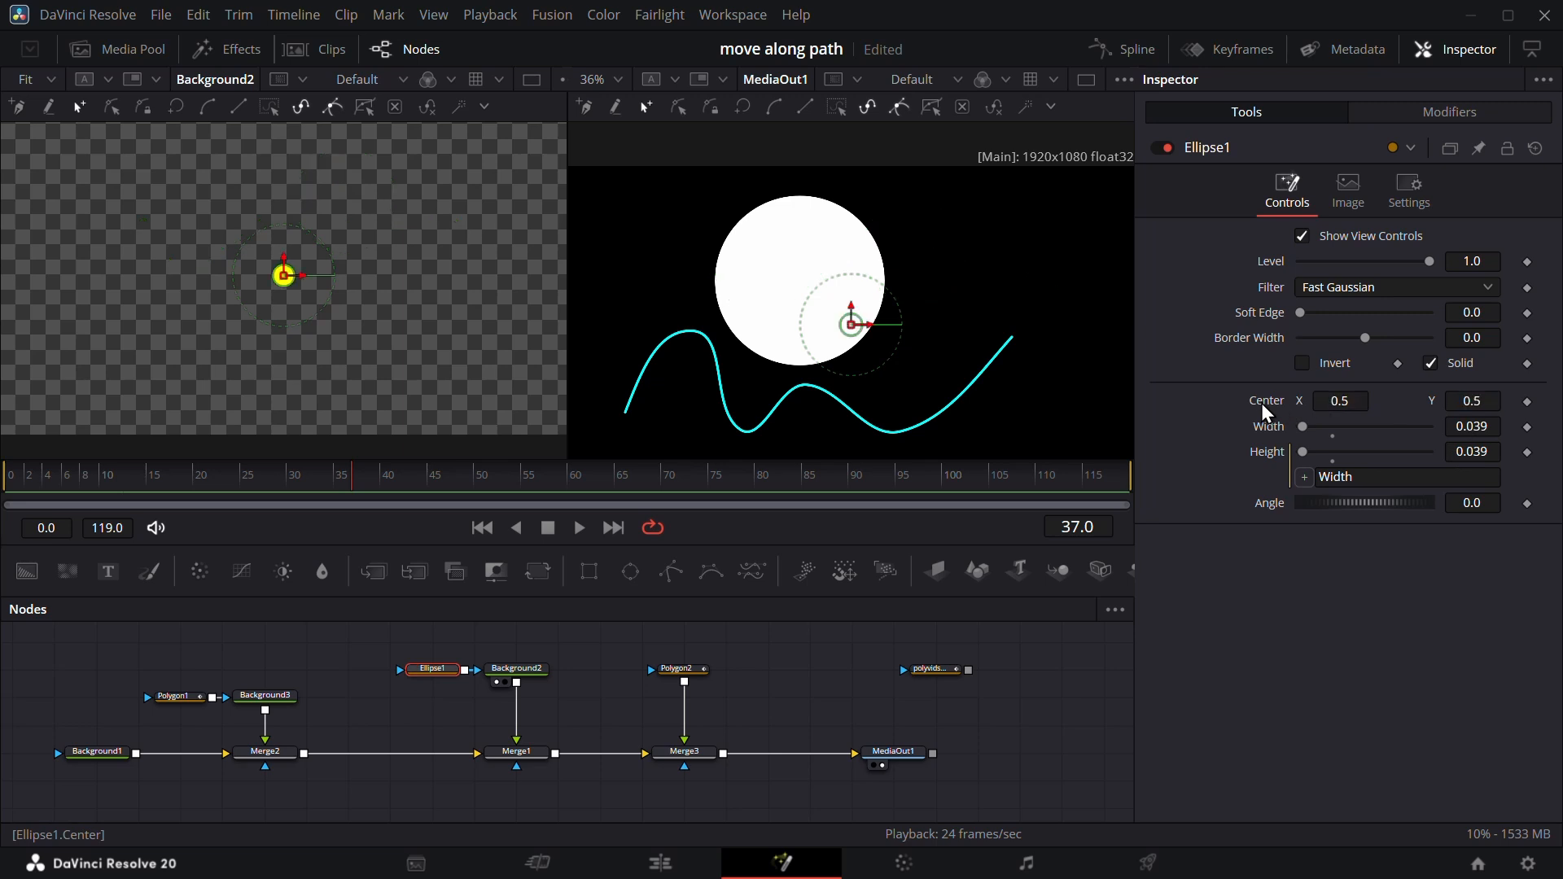
{"action": "right_click", "coordinate": [1267, 411]}
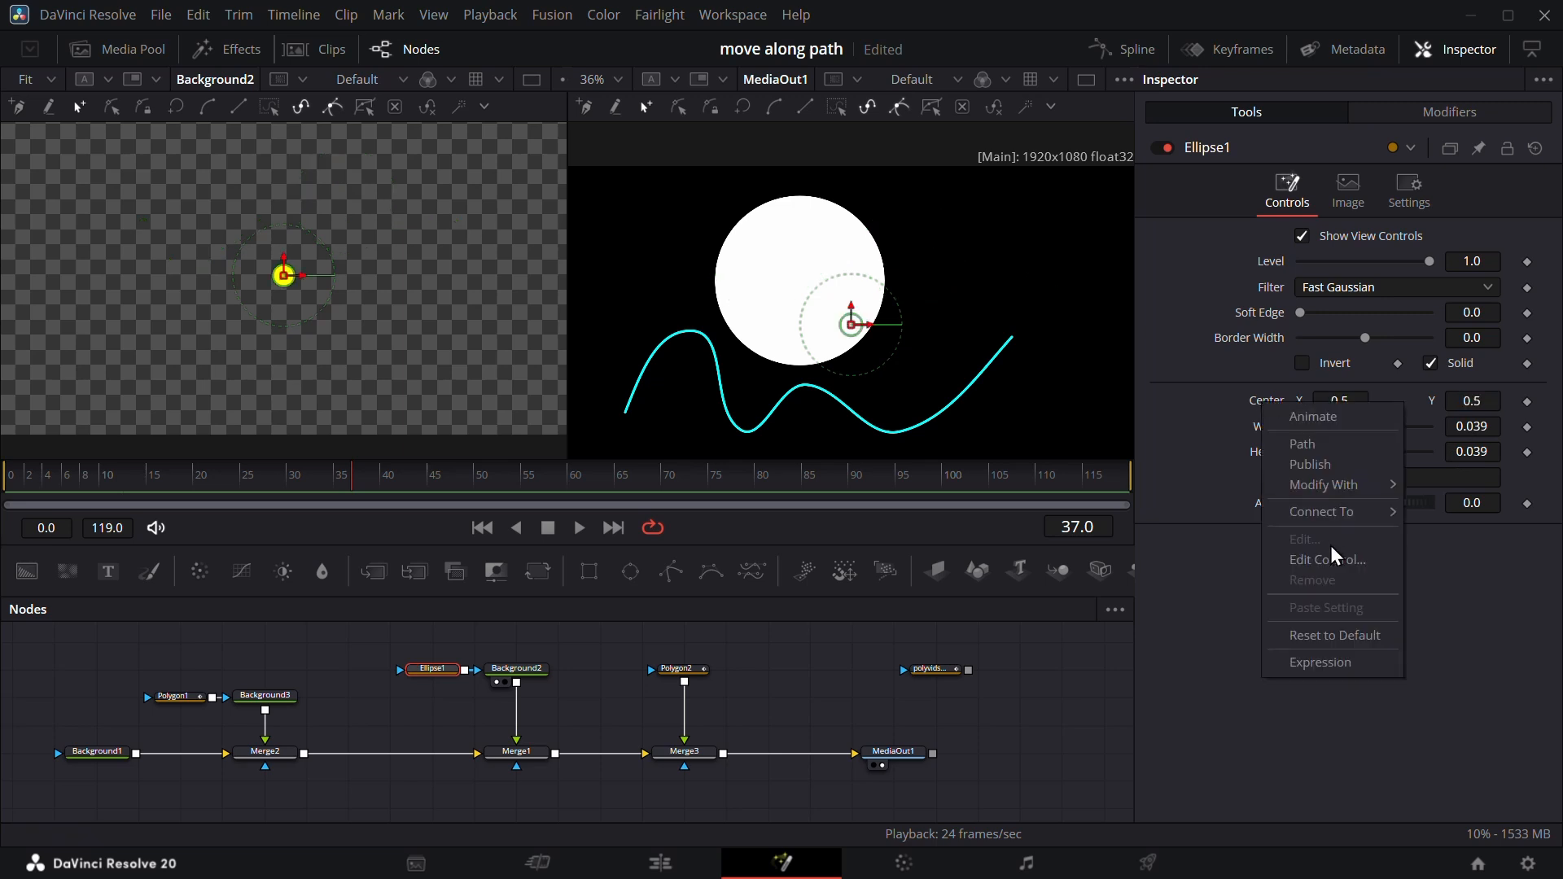
{"action": "left_click", "coordinate": [1303, 445]}
Remove Path1's Displacement keyframe and connect its shape animation to the Value of Polygon2: Polyline.
{"action": "left_click", "coordinate": [1449, 112]}
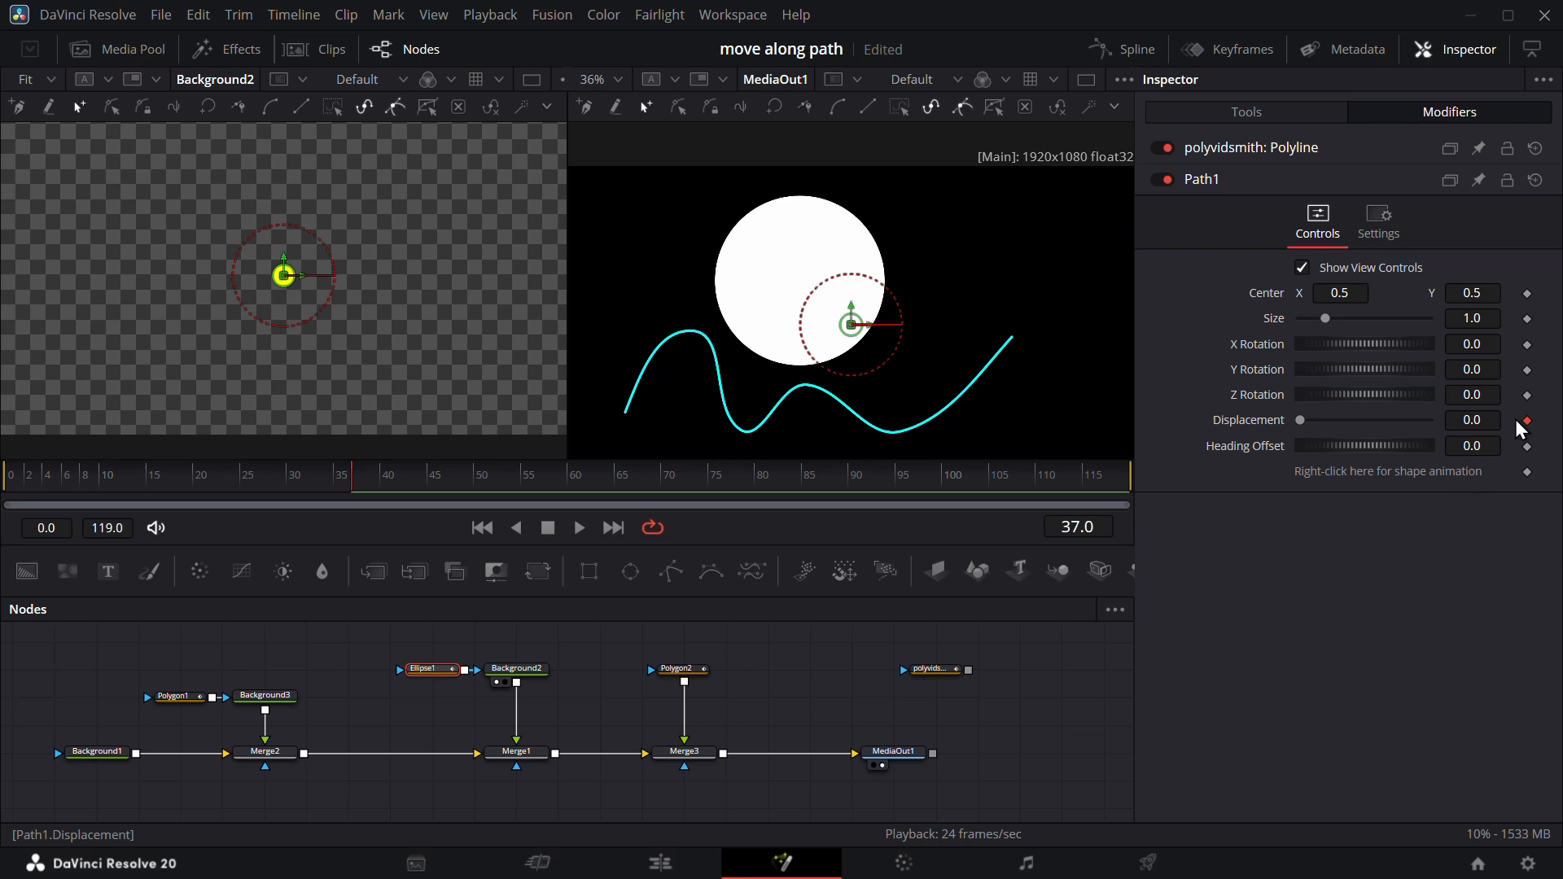
{"action": "right_click", "coordinate": [1370, 487]}
{"action": "mouse_move", "coordinate": [1457, 645]}
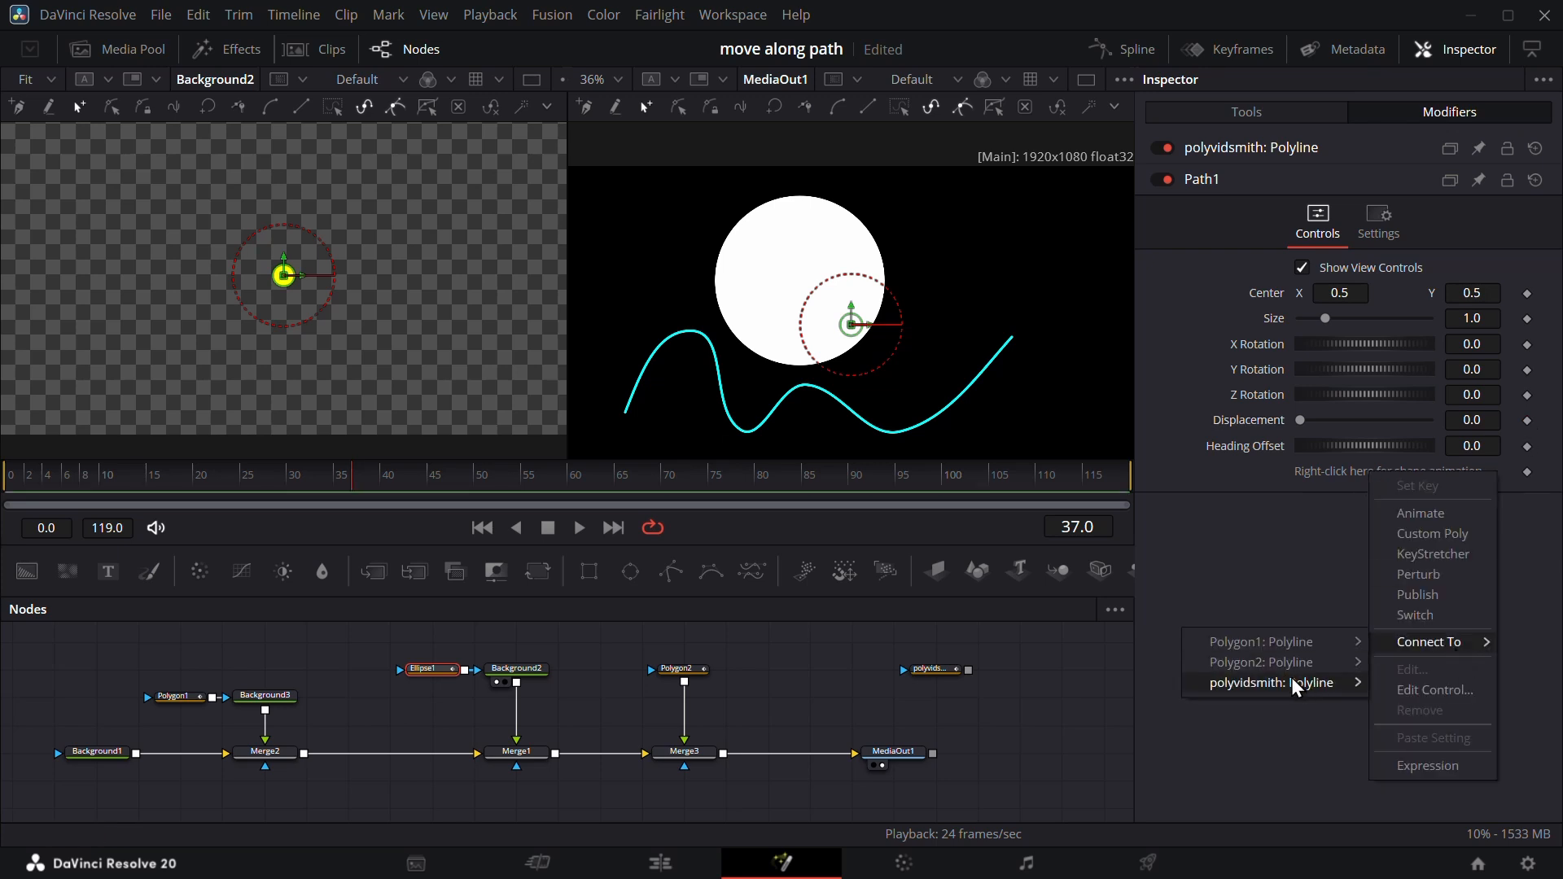
{"action": "mouse_move", "coordinate": [1297, 688]}
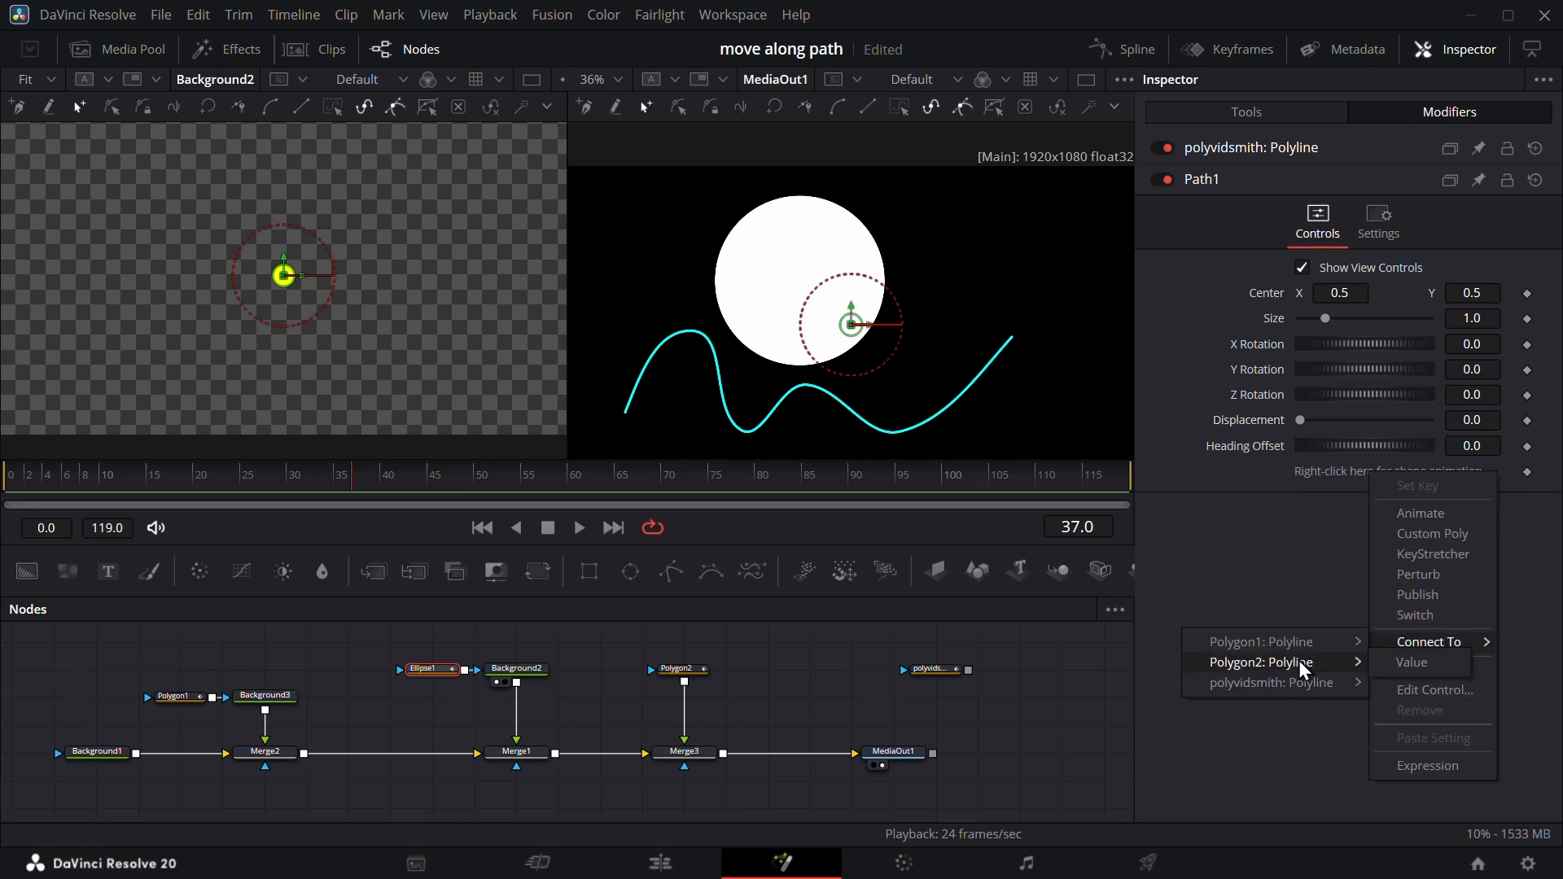
{"action": "left_click", "coordinate": [1421, 671]}
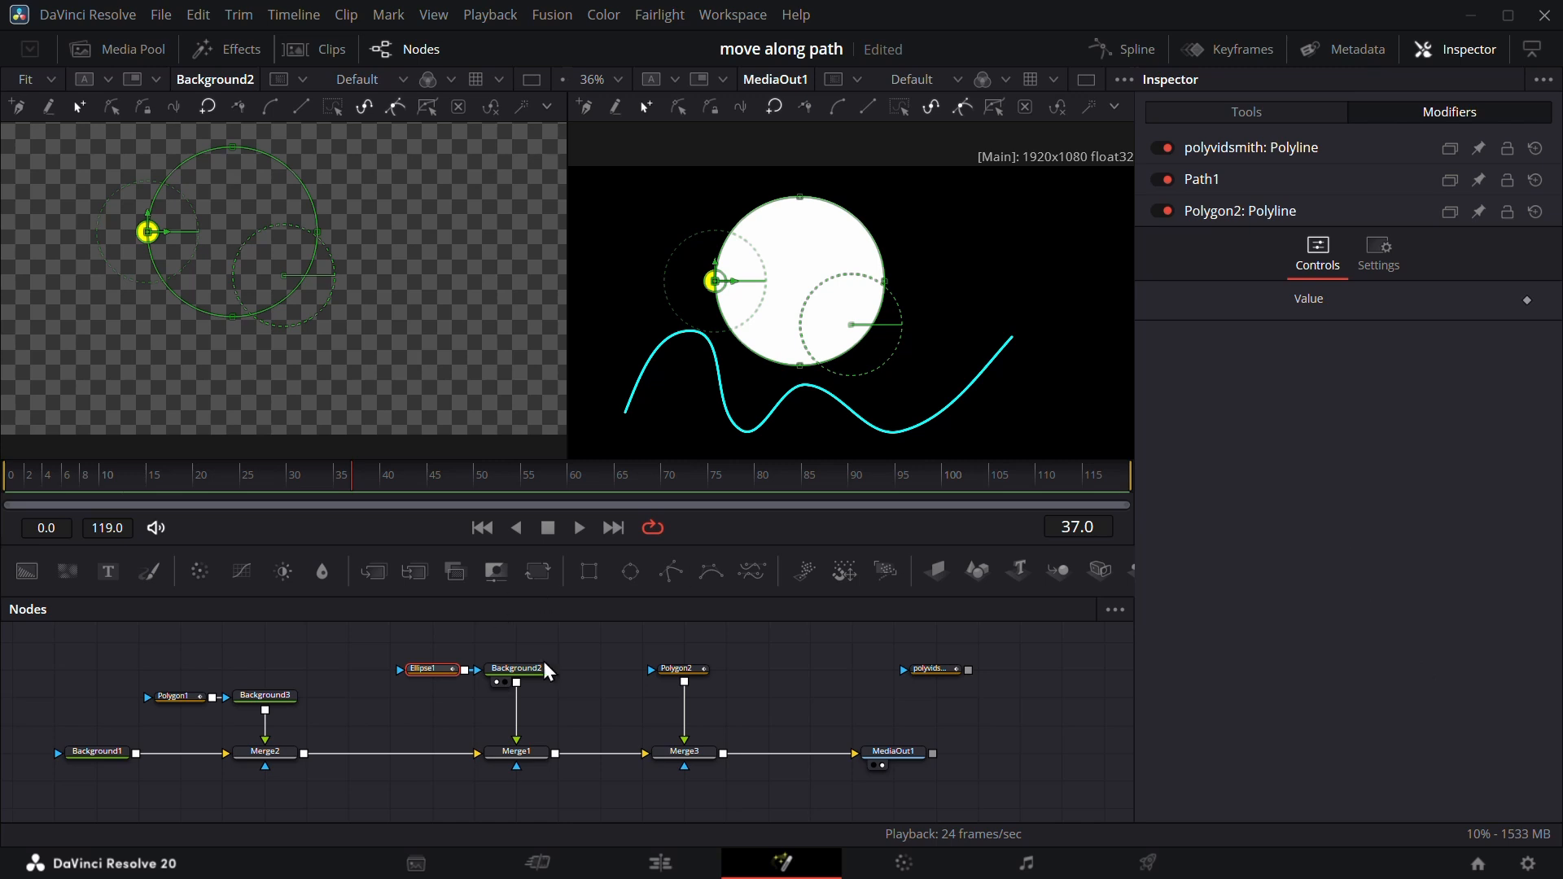
Move the circle along the ellipse path with Path1's Displacement, first to 0.402, and disconnect Polygon2 from Merge3.
{"action": "left_click", "coordinate": [1204, 180]}
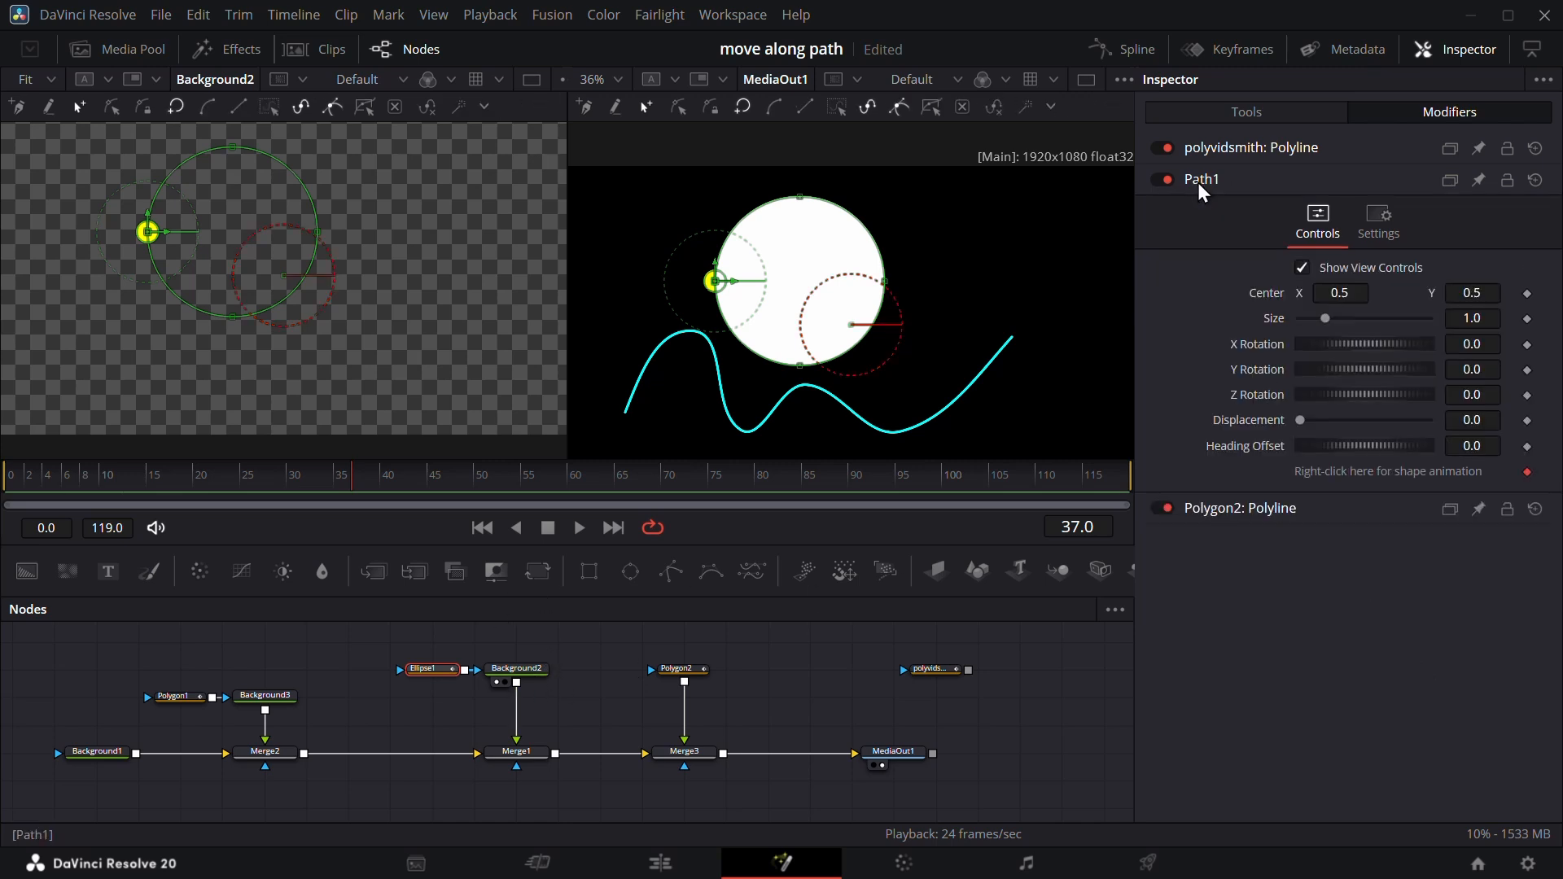
{"action": "left_click_drag", "start_coordinate": [1301, 432], "coordinate": [1353, 425]}
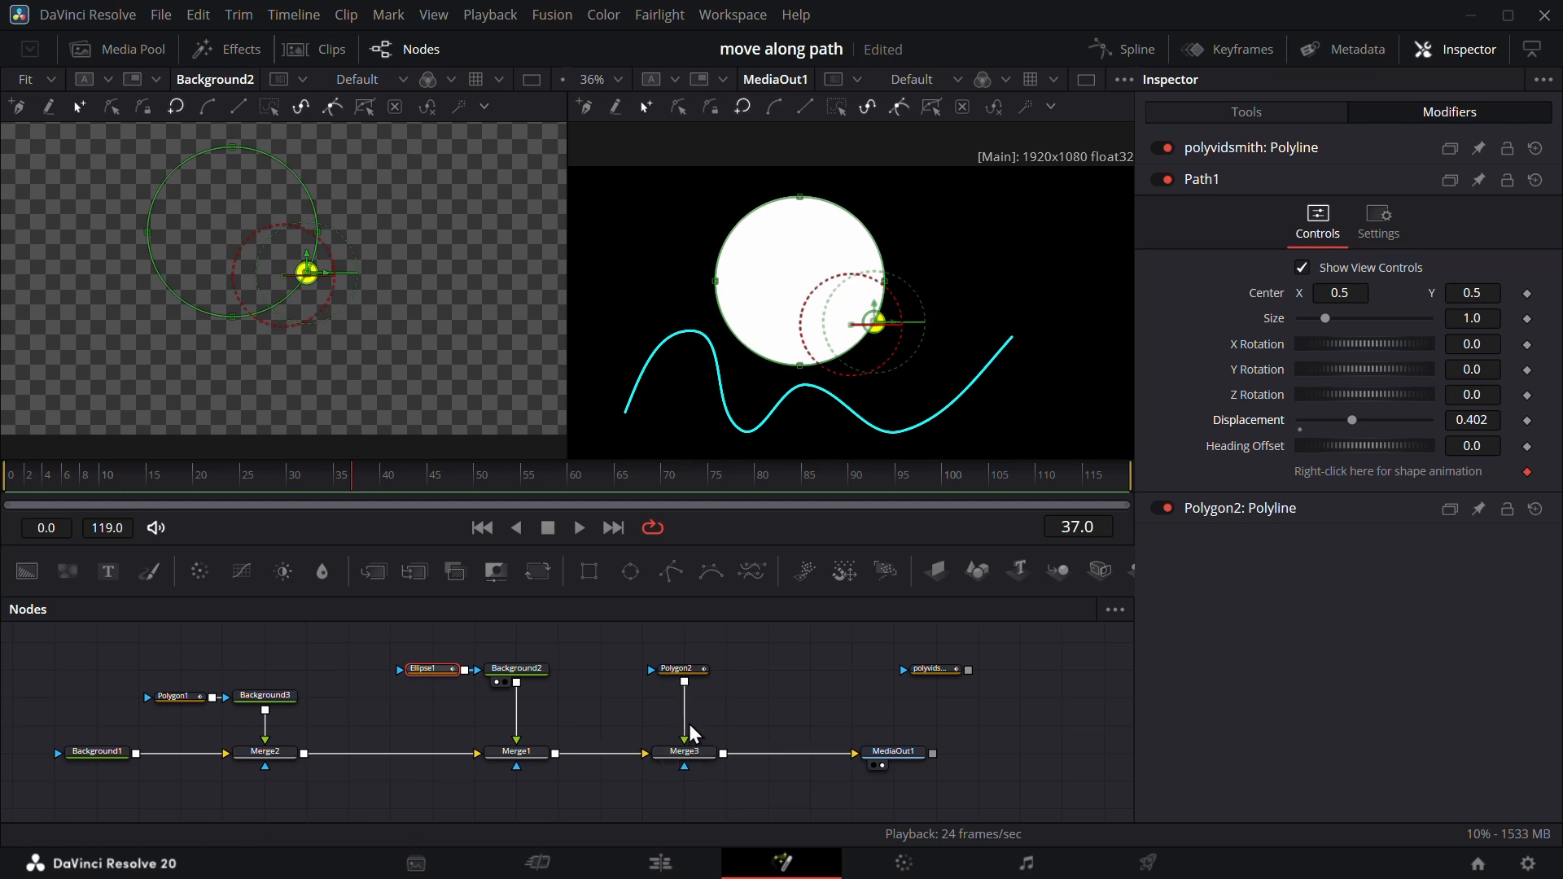
{"action": "left_click_drag", "start_coordinate": [686, 737], "coordinate": [754, 726]}
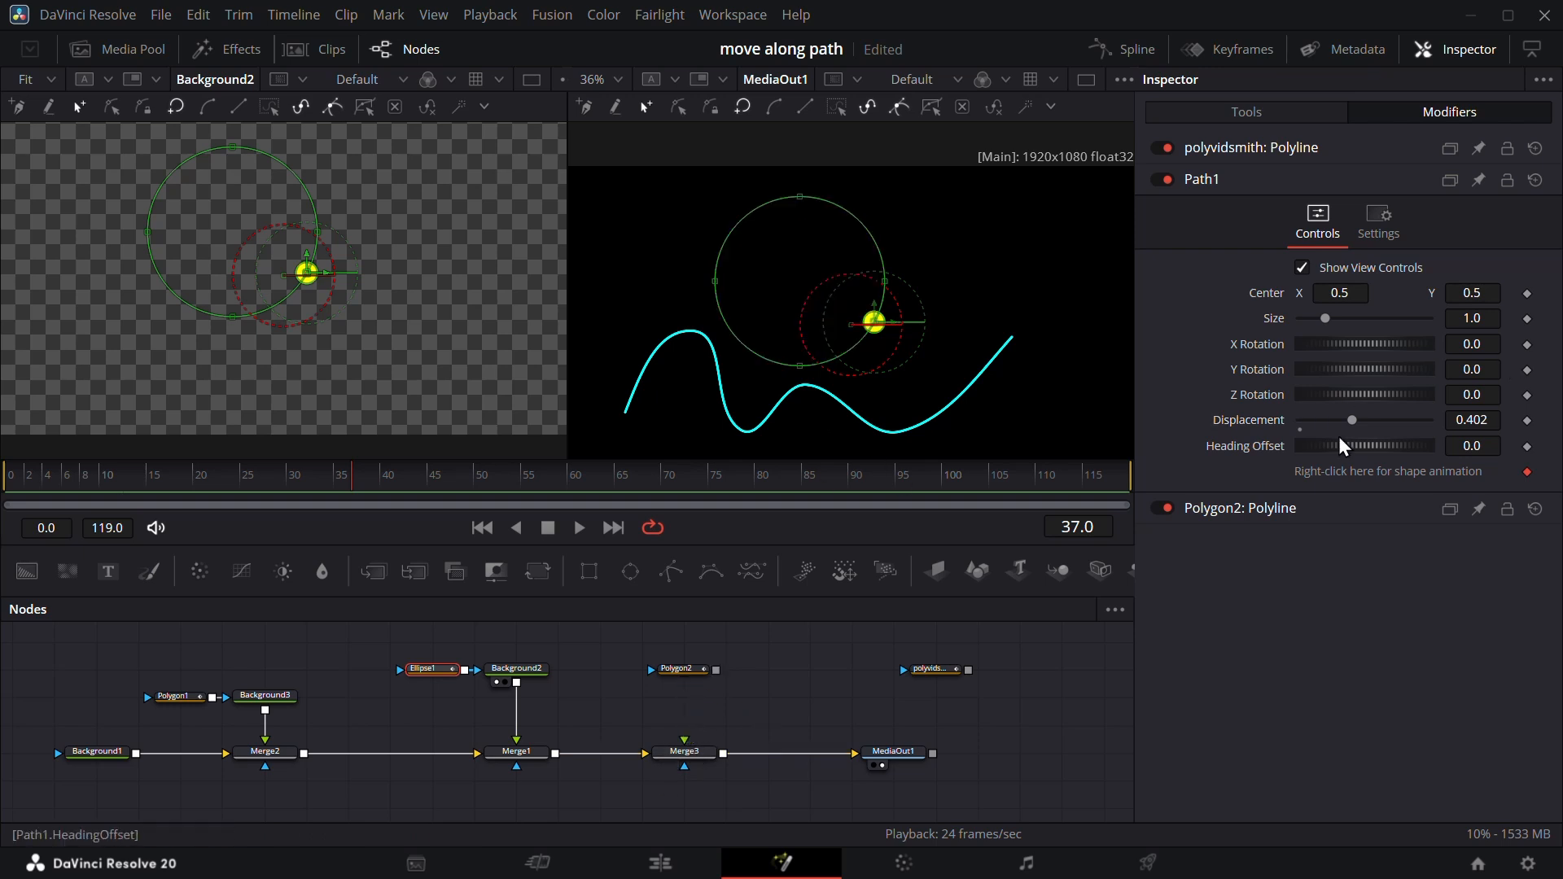
{"action": "mouse_move", "coordinate": [1354, 420]}
{"action": "left_mouse_down"}
{"action": "mouse_move", "coordinate": [1313, 428]}
{"action": "mouse_move", "coordinate": [1411, 417]}
{"action": "mouse_move", "coordinate": [1332, 428]}
{"action": "left_mouse_up"}
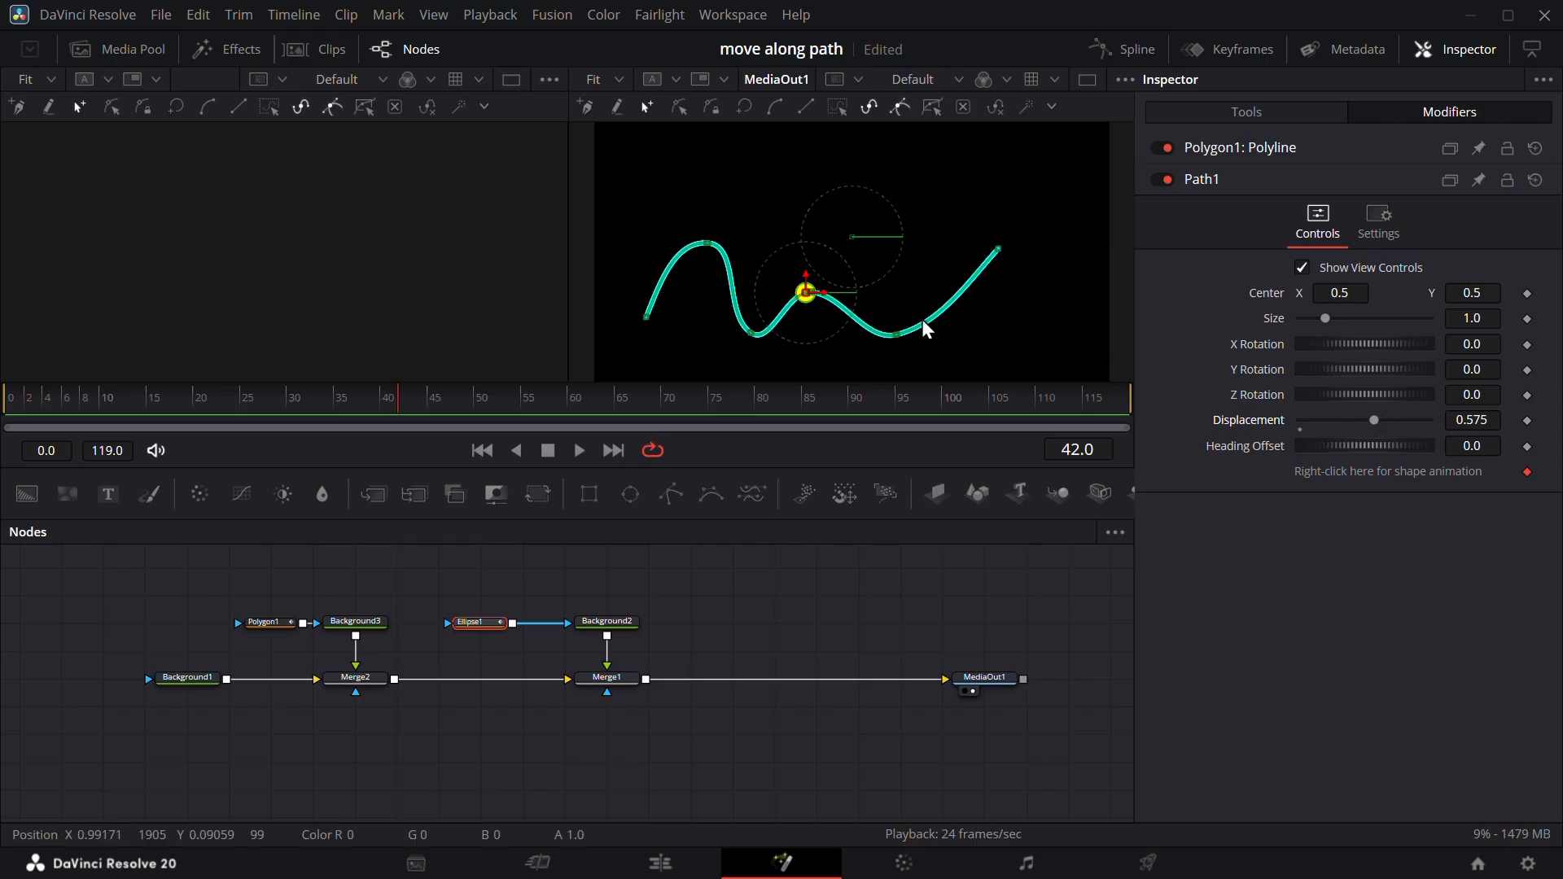
Add the DaVinci Resolve Studio image from the media pool through a new Merge after Merge1 and arrange both new nodes.
{"action": "left_click", "coordinate": [90, 49]}
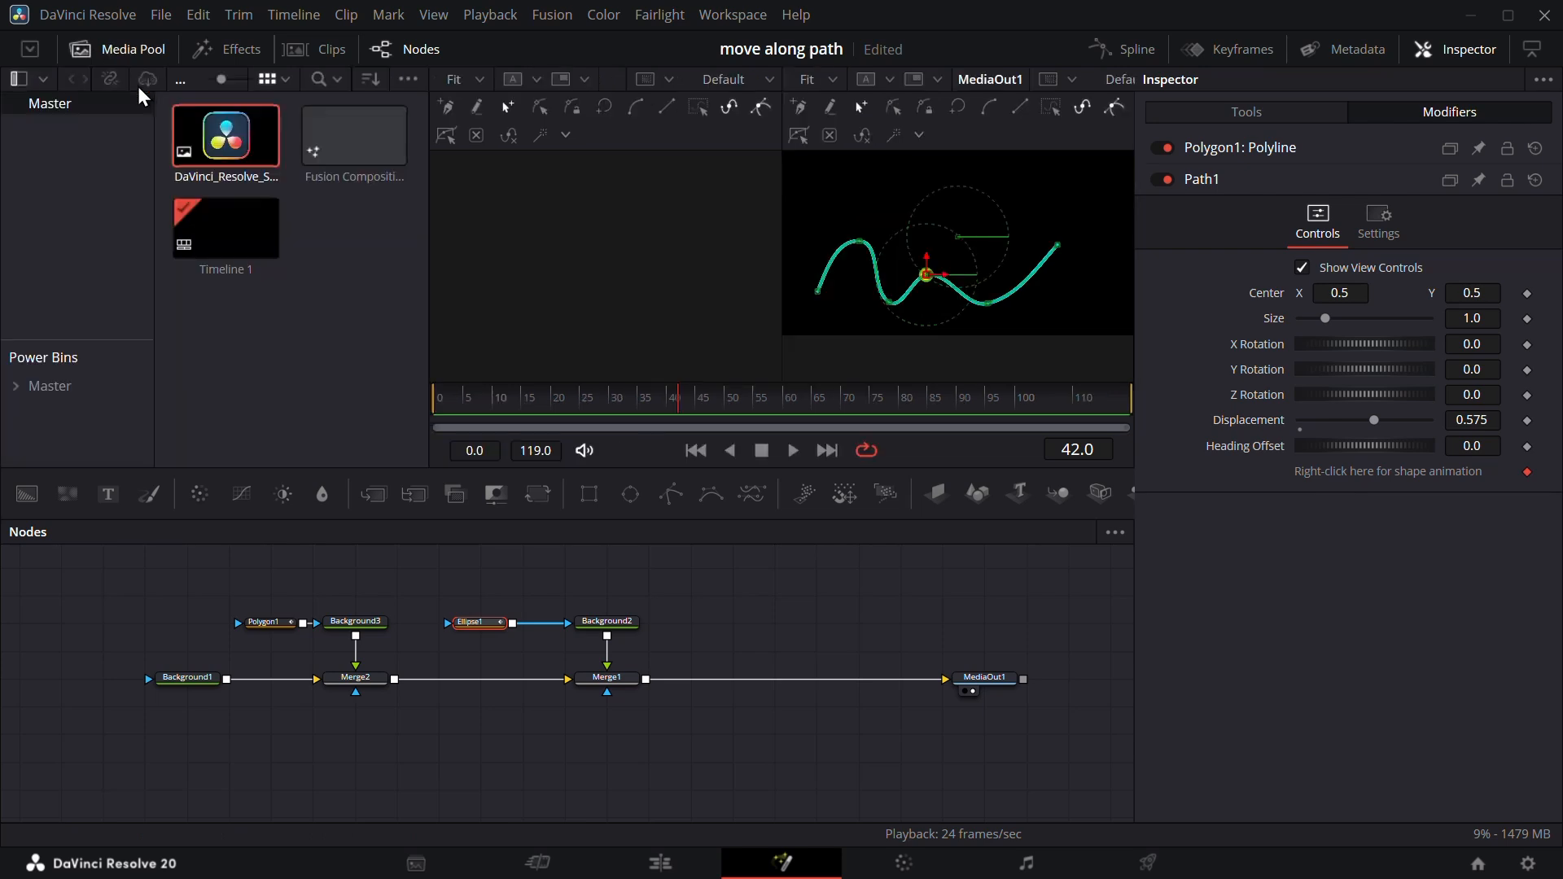
{"action": "left_click_drag", "start_coordinate": [220, 154], "coordinate": [645, 681]}
{"action": "left_click", "coordinate": [118, 49]}
{"action": "left_click_drag", "start_coordinate": [751, 683], "coordinate": [792, 682]}
{"action": "left_click_drag", "start_coordinate": [742, 595], "coordinate": [783, 594]}
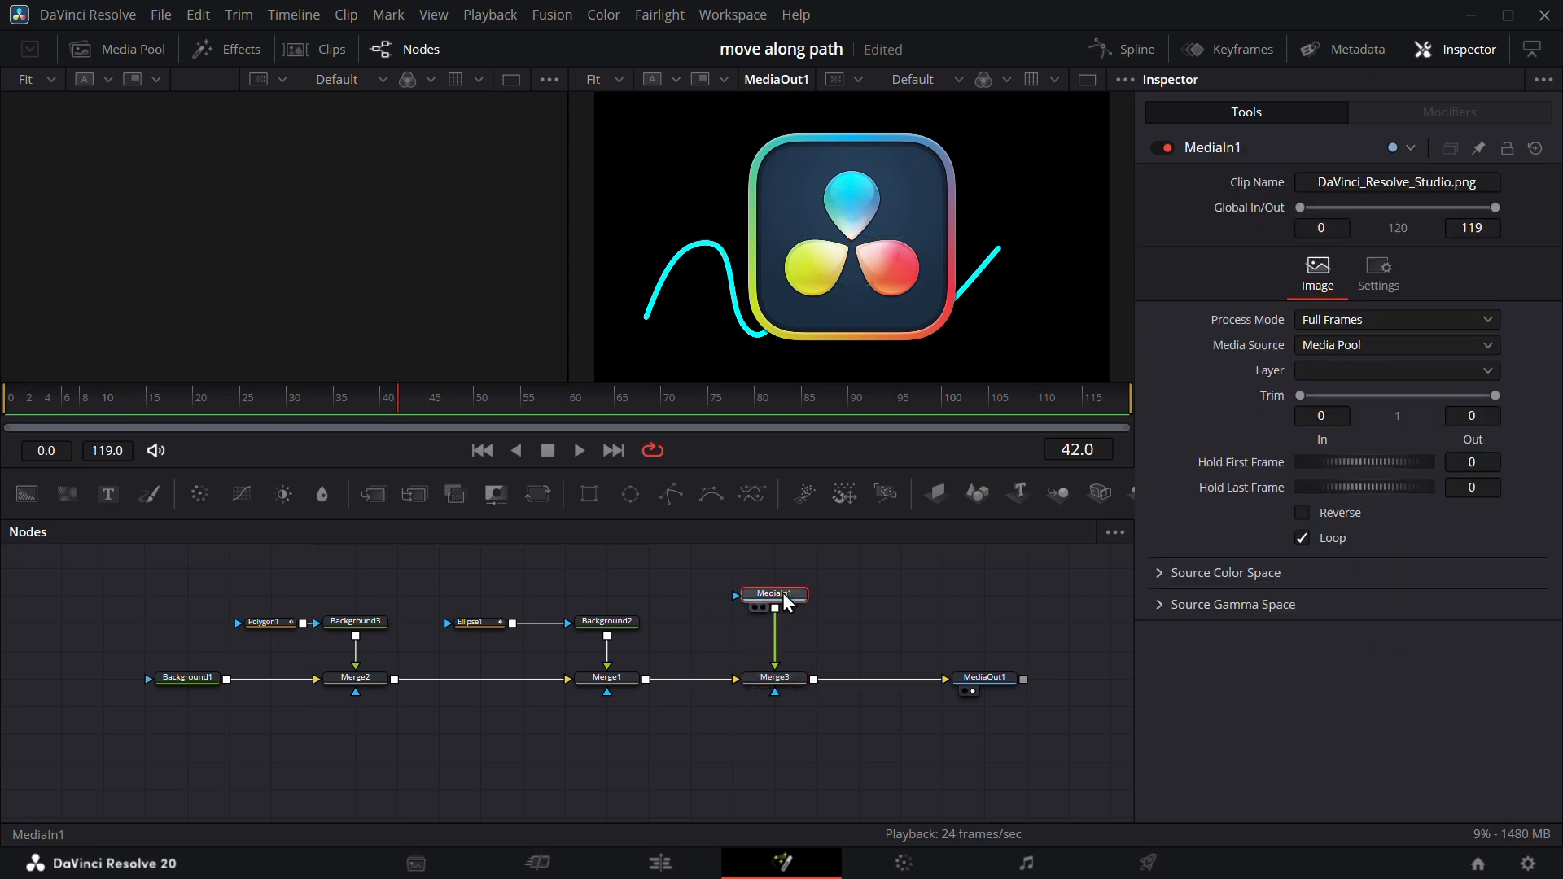
Apply a Path modifier to Merge3's Center and remove the modifier's Displacement keyframe.
{"action": "left_click", "coordinate": [790, 681]}
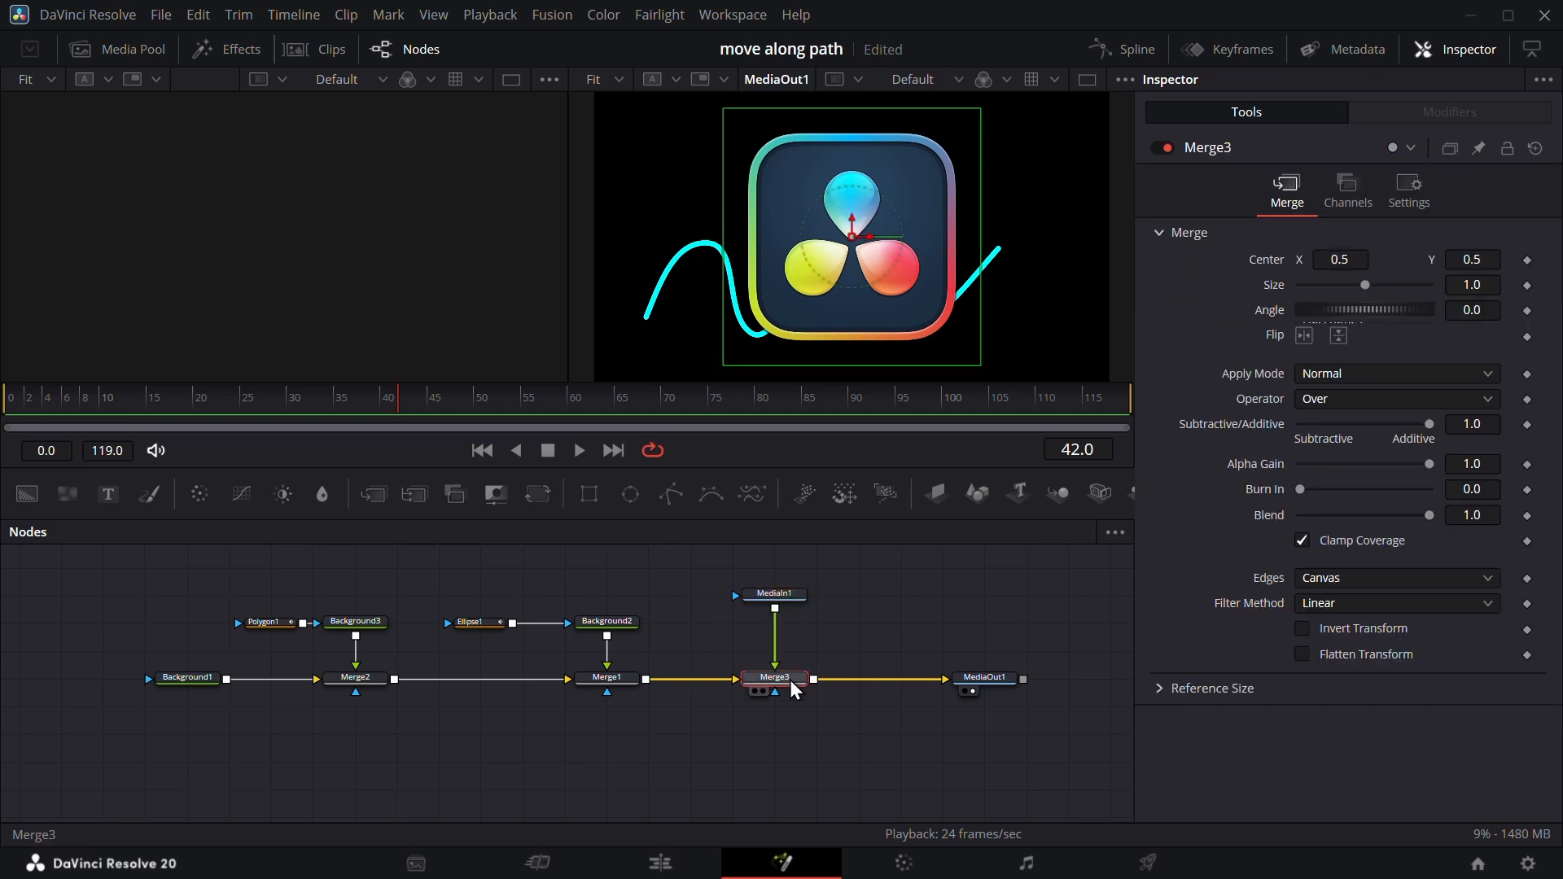
{"action": "right_click", "coordinate": [1264, 261]}
{"action": "left_click", "coordinate": [1308, 303]}
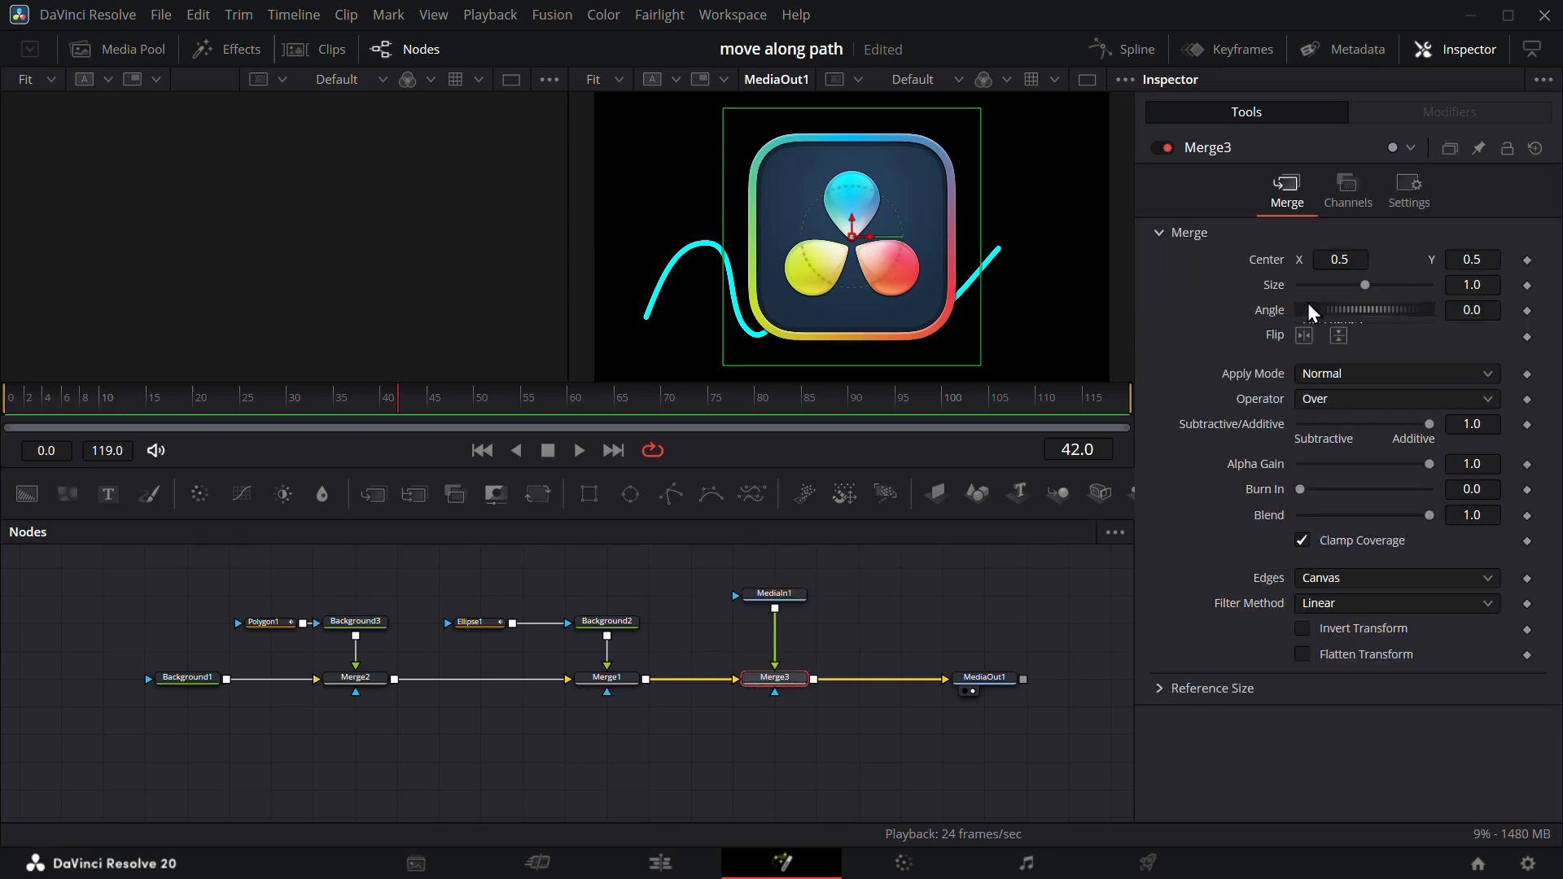
{"action": "left_click", "coordinate": [1431, 113]}
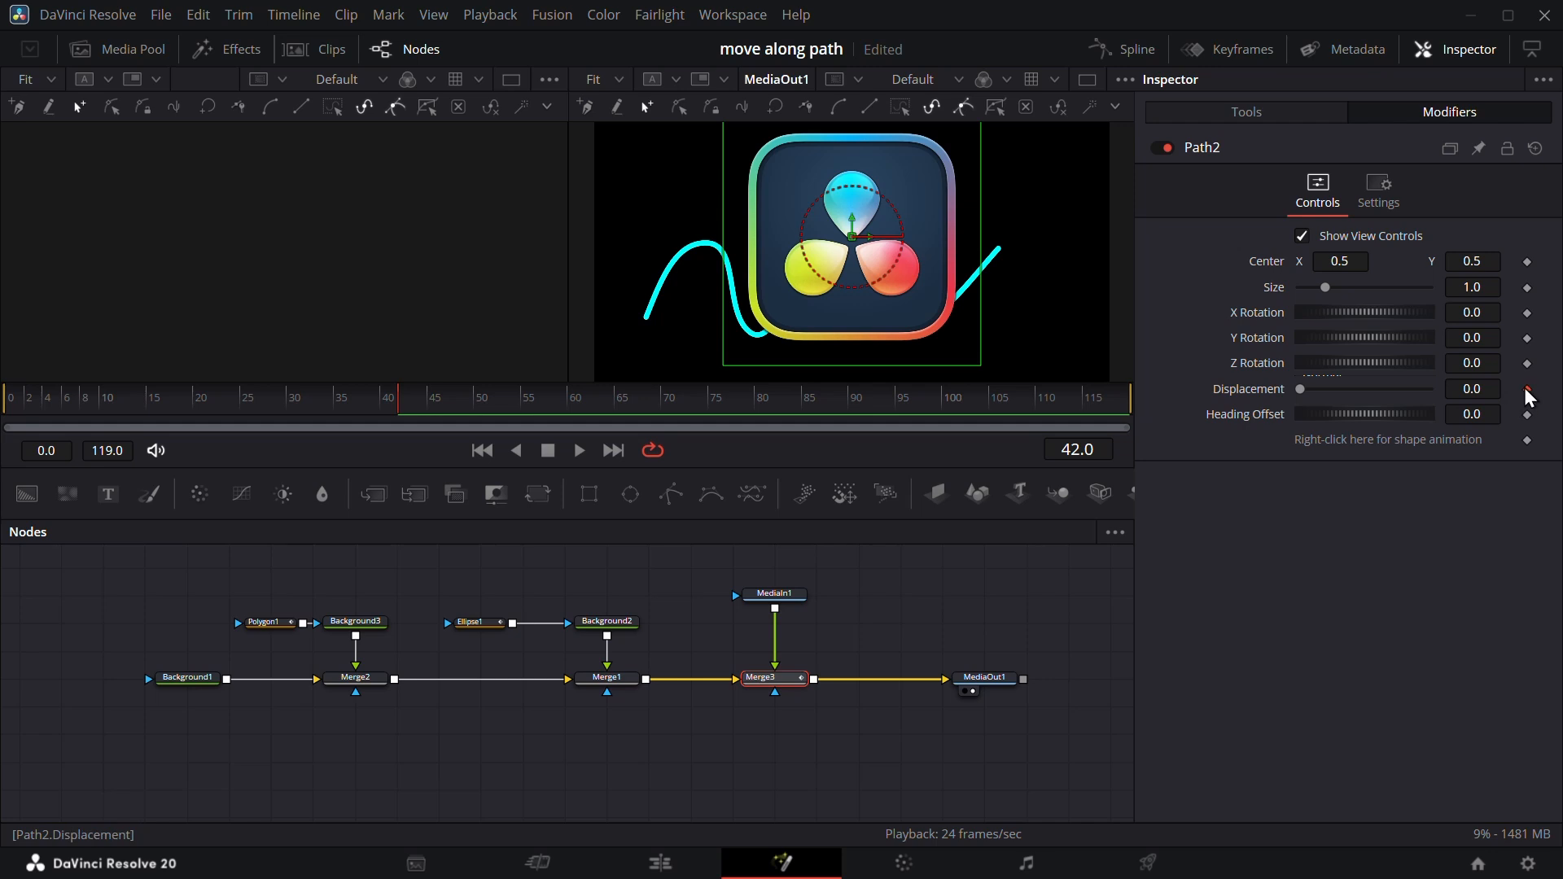
Connect Path2's shape animation to the Value of Polygon1: Polyline and set its Displacement to 0.693.
{"action": "right_click", "coordinate": [1404, 442]}
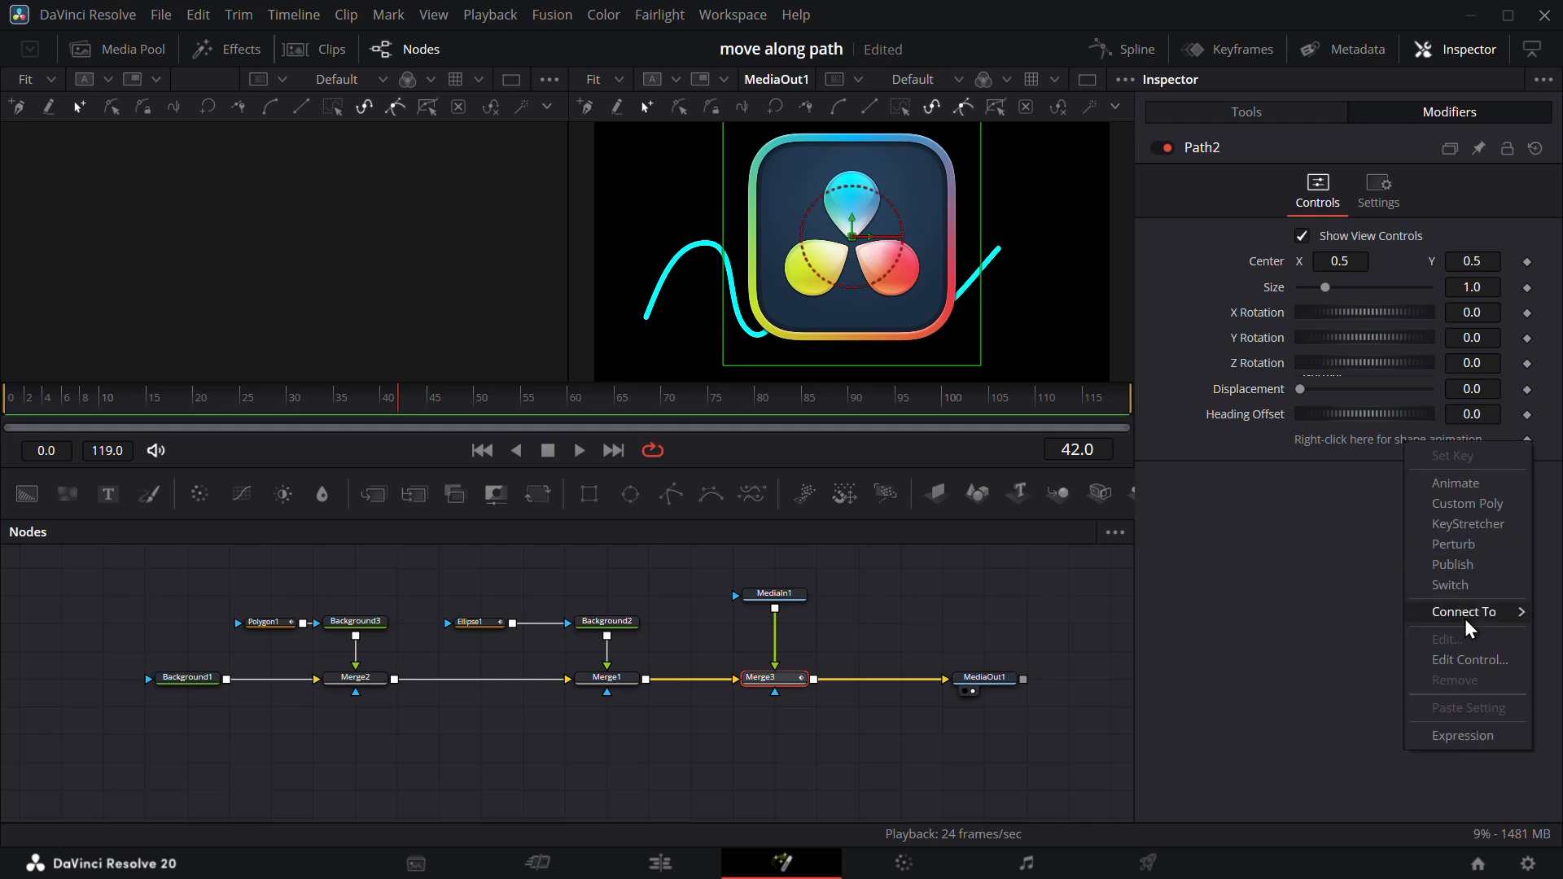
{"action": "mouse_move", "coordinate": [1464, 619]}
{"action": "left_click", "coordinate": [1437, 626]}
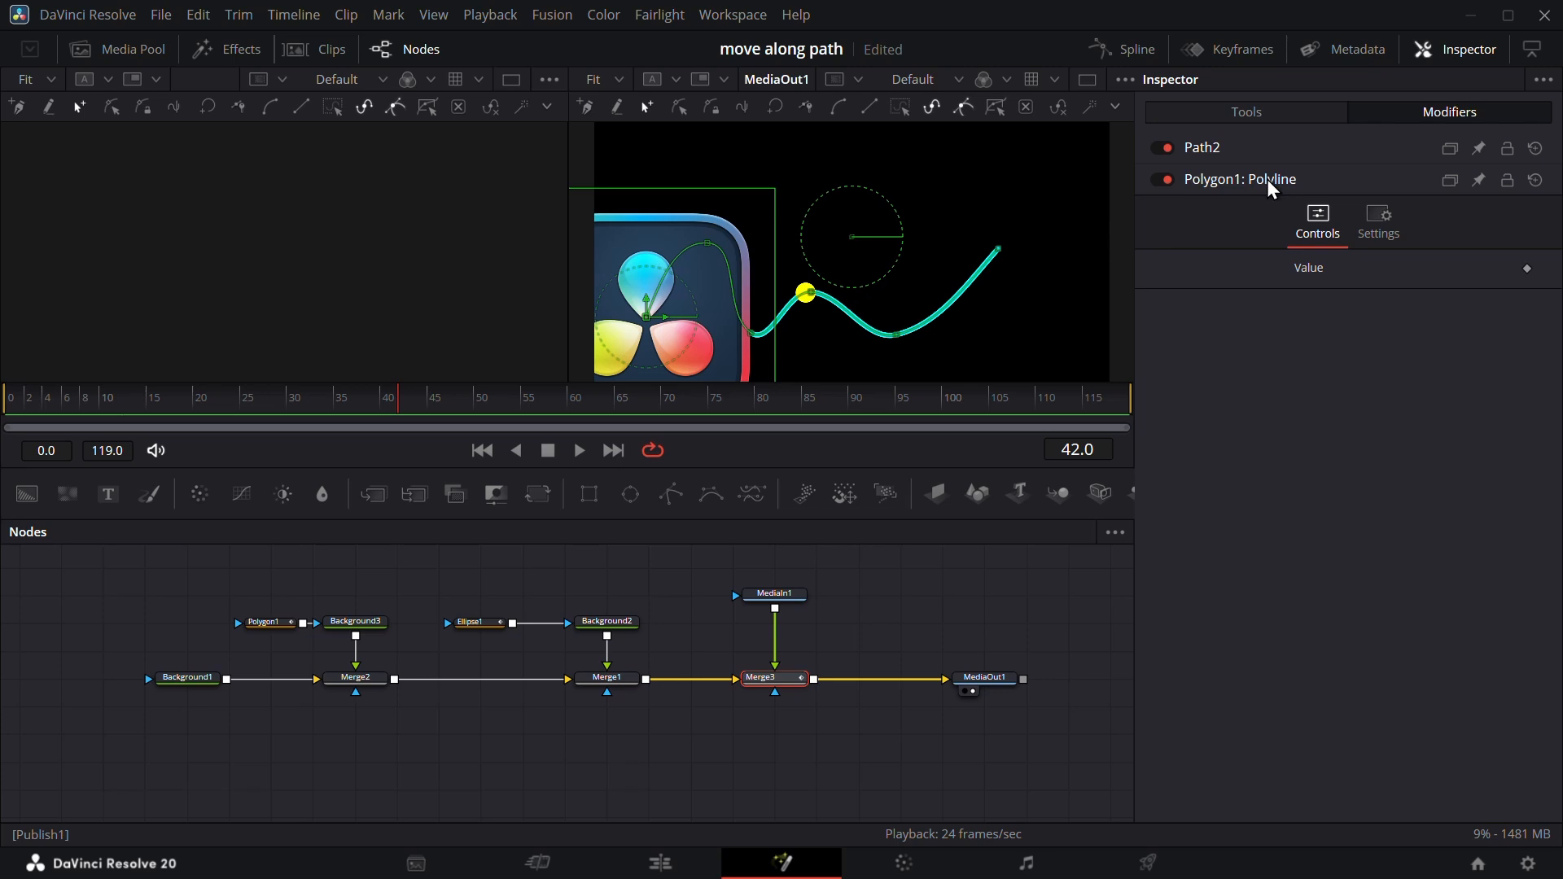
{"action": "left_click", "coordinate": [1195, 145]}
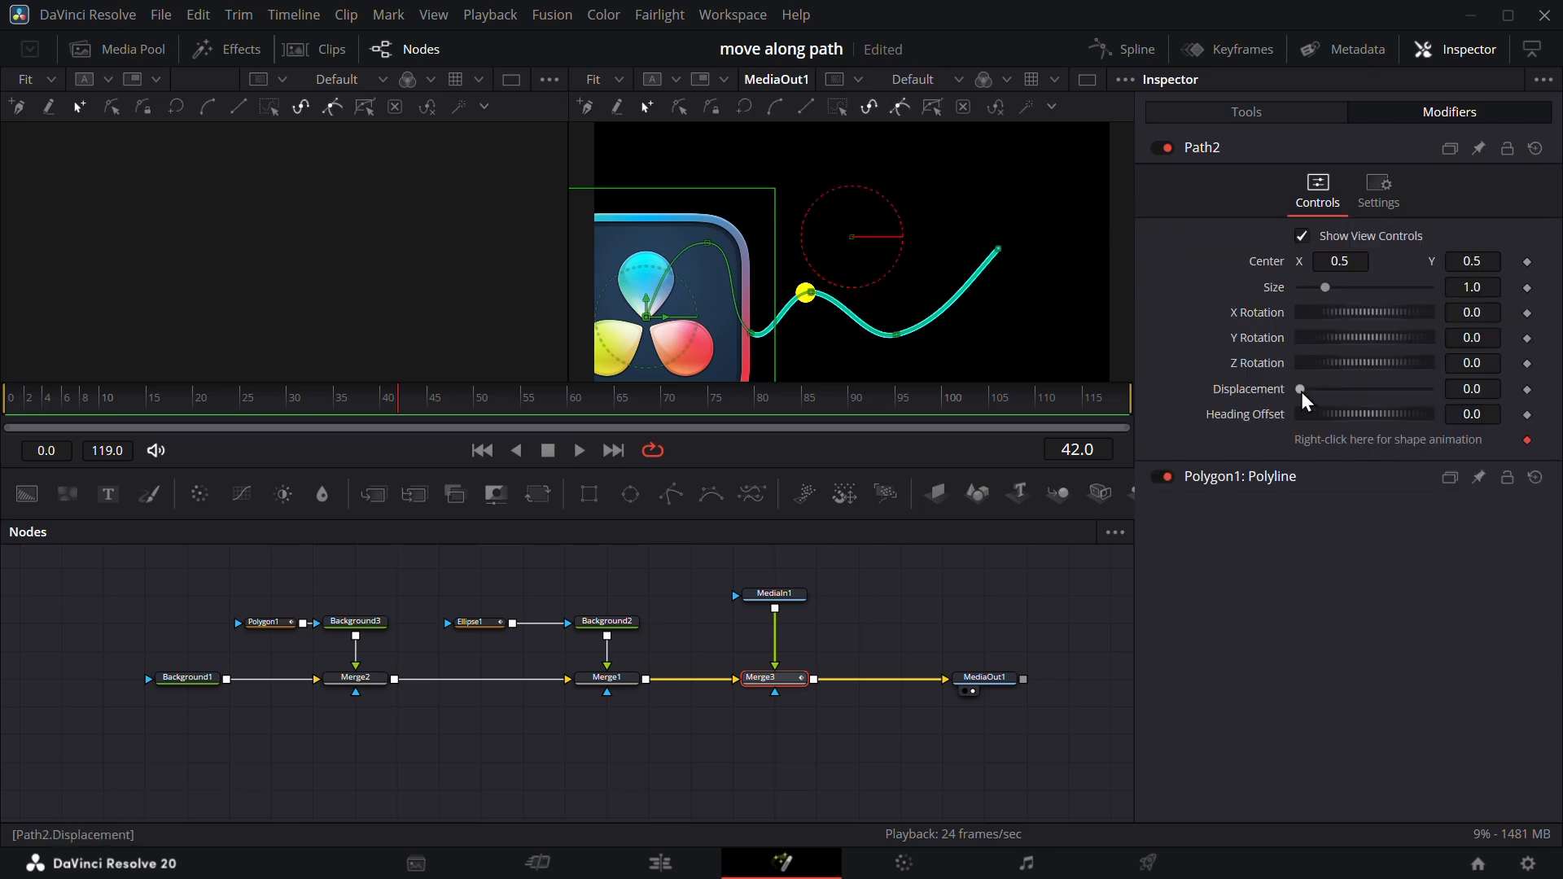
{"action": "left_click_drag", "start_coordinate": [1302, 391], "coordinate": [1391, 385]}
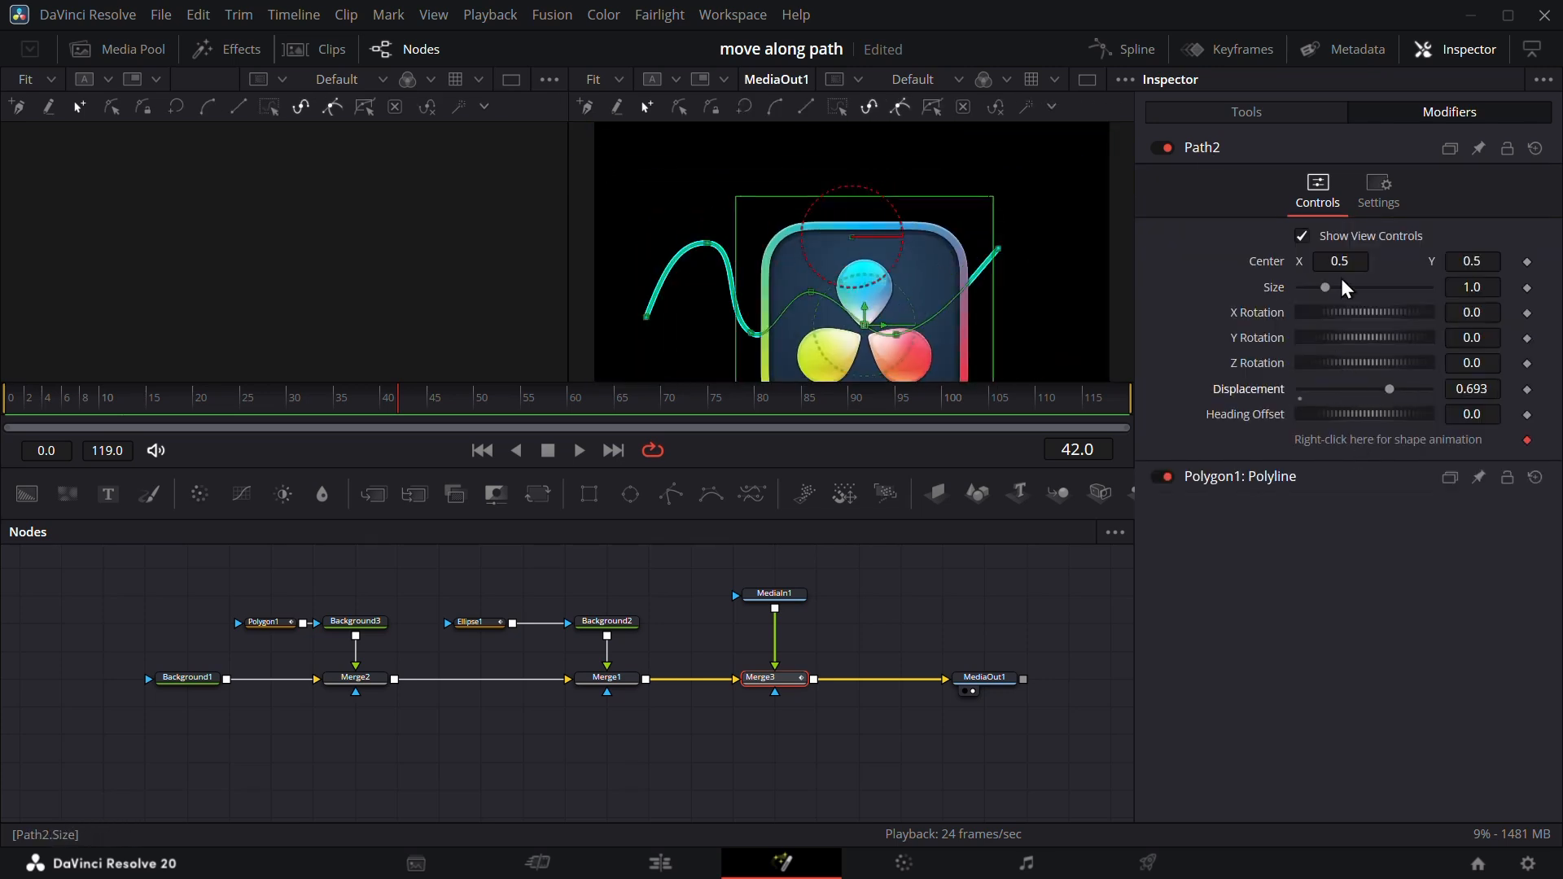
Try different Size values on Path2, including 0.512, and reset the Size to 1.0.
{"action": "mouse_move", "coordinate": [1325, 286]}
{"action": "left_mouse_down"}
{"action": "mouse_move", "coordinate": [1312, 285]}
{"action": "mouse_move", "coordinate": [1351, 294]}
{"action": "left_mouse_up"}
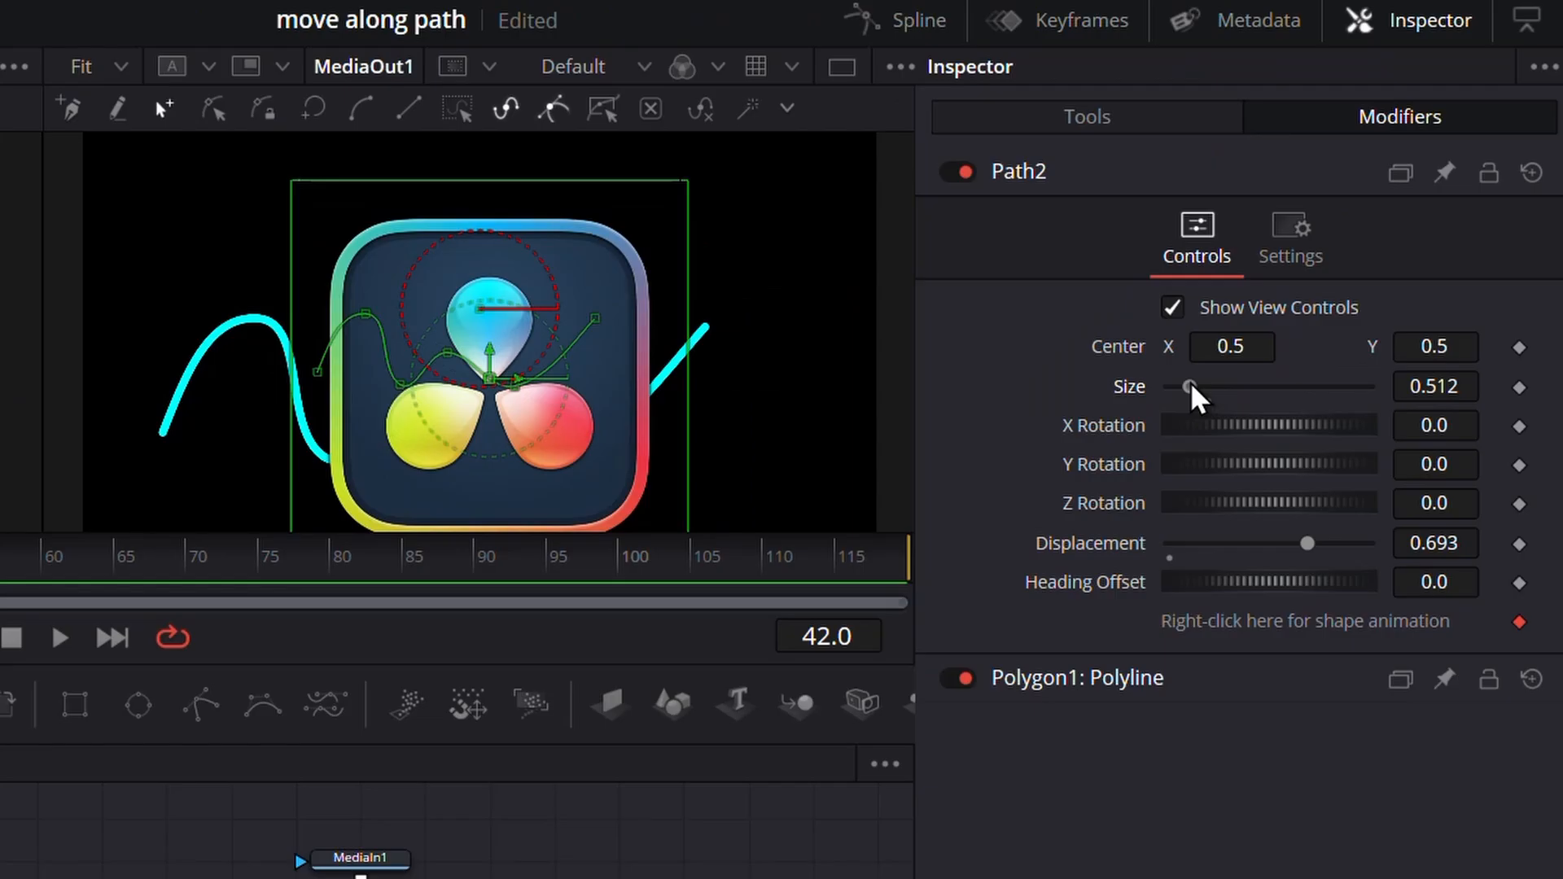
{"action": "mouse_move", "coordinate": [1195, 389]}
{"action": "left_mouse_down"}
{"action": "mouse_move", "coordinate": [1327, 398]}
{"action": "mouse_move", "coordinate": [1190, 412]}
{"action": "left_mouse_up"}
{"action": "double_click", "coordinate": [1135, 391]}
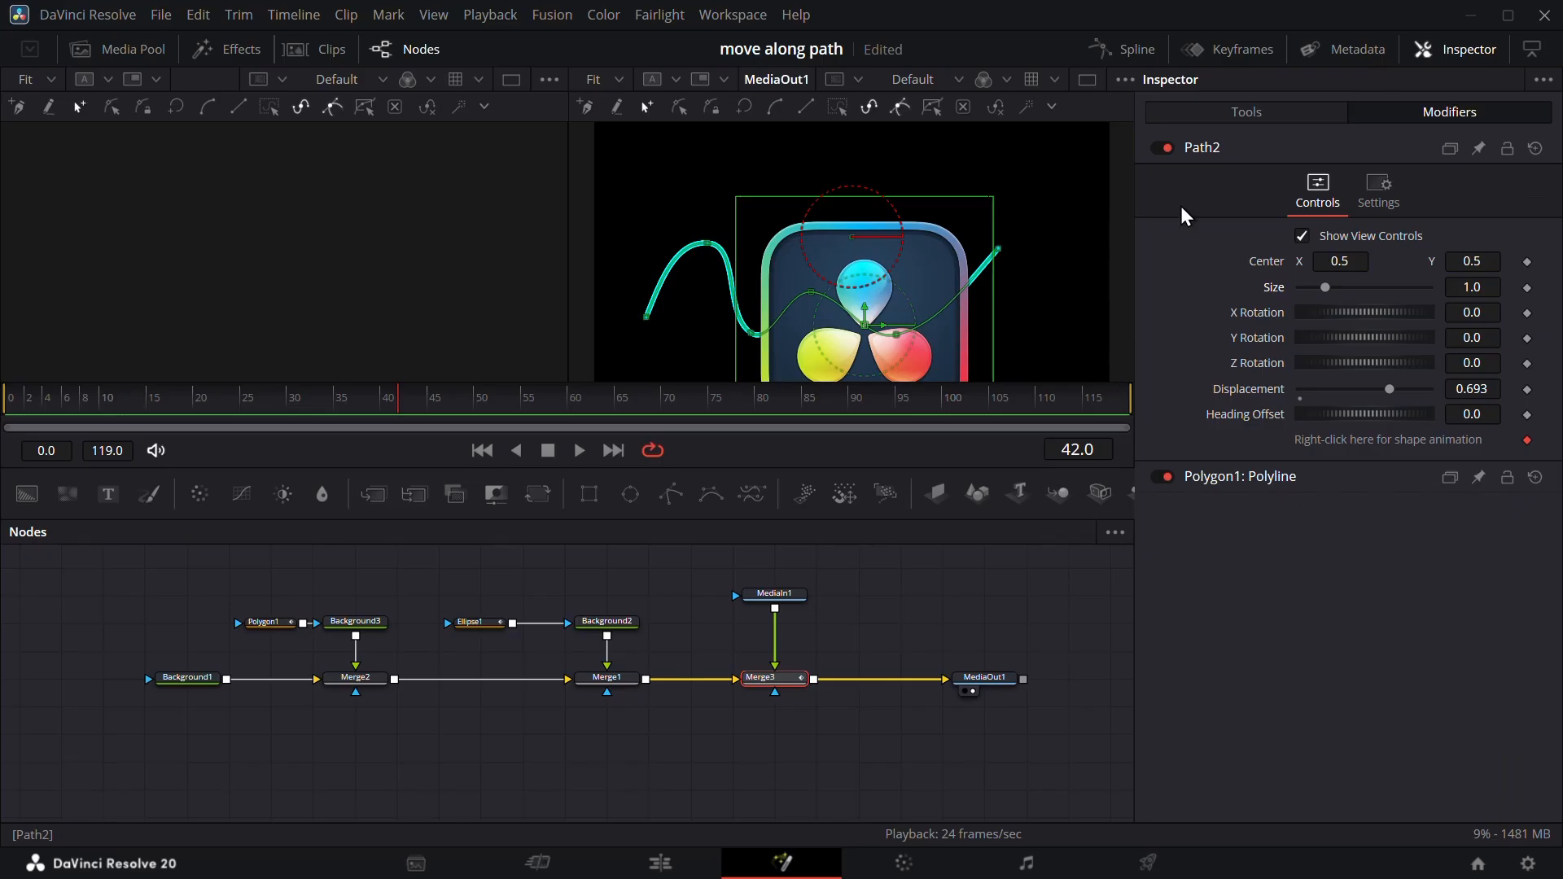
Shrink the logo image by setting Merge3's Size to 0.14.
{"action": "left_click", "coordinate": [1231, 110]}
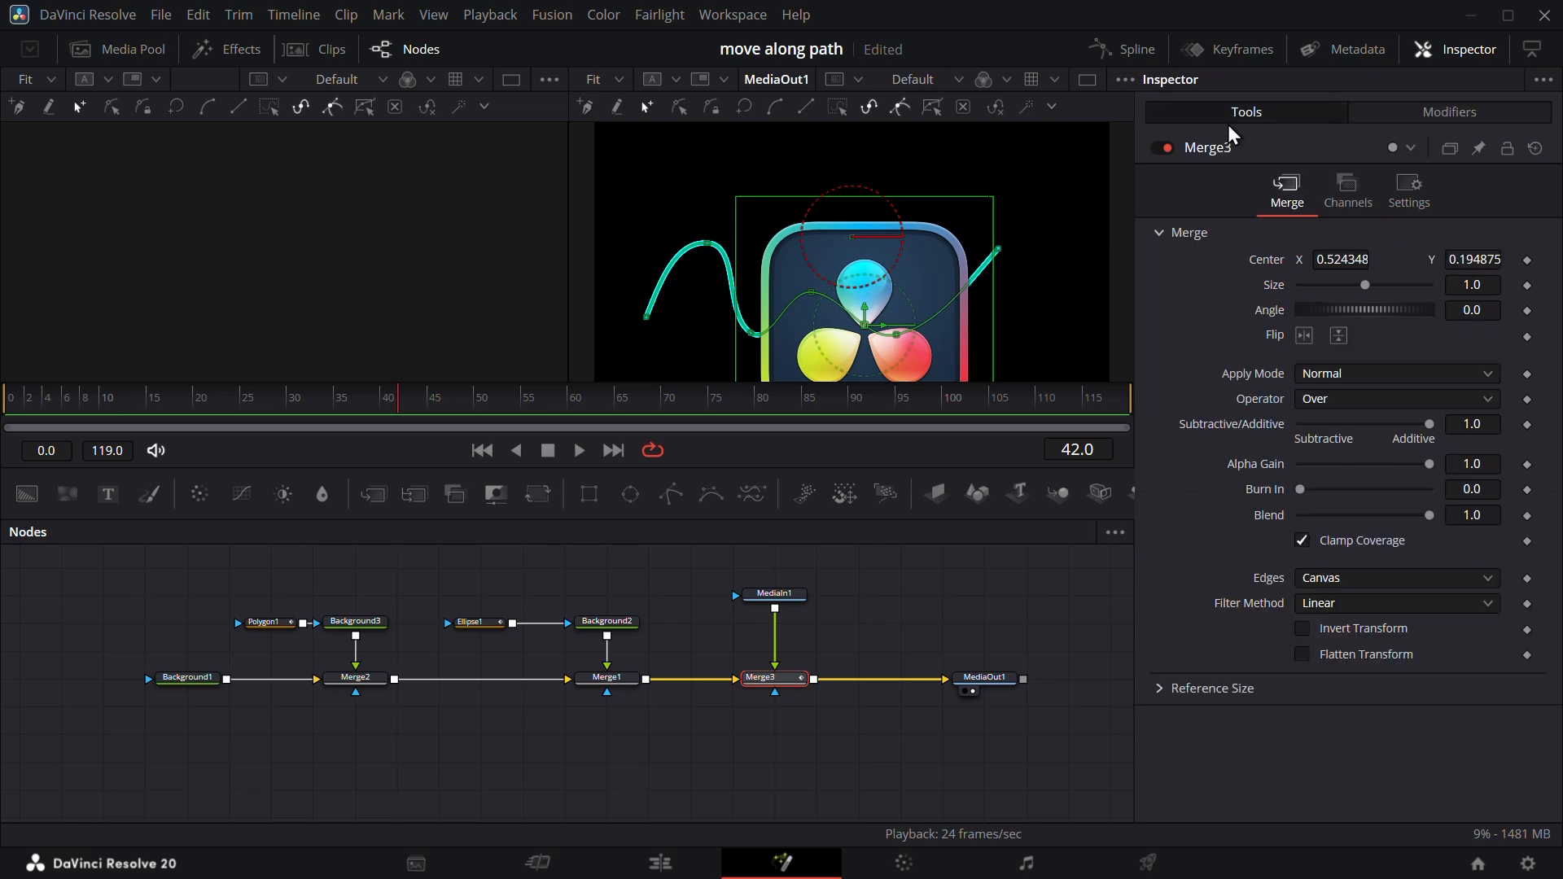
{"action": "left_click_drag", "start_coordinate": [1363, 286], "coordinate": [1308, 287]}
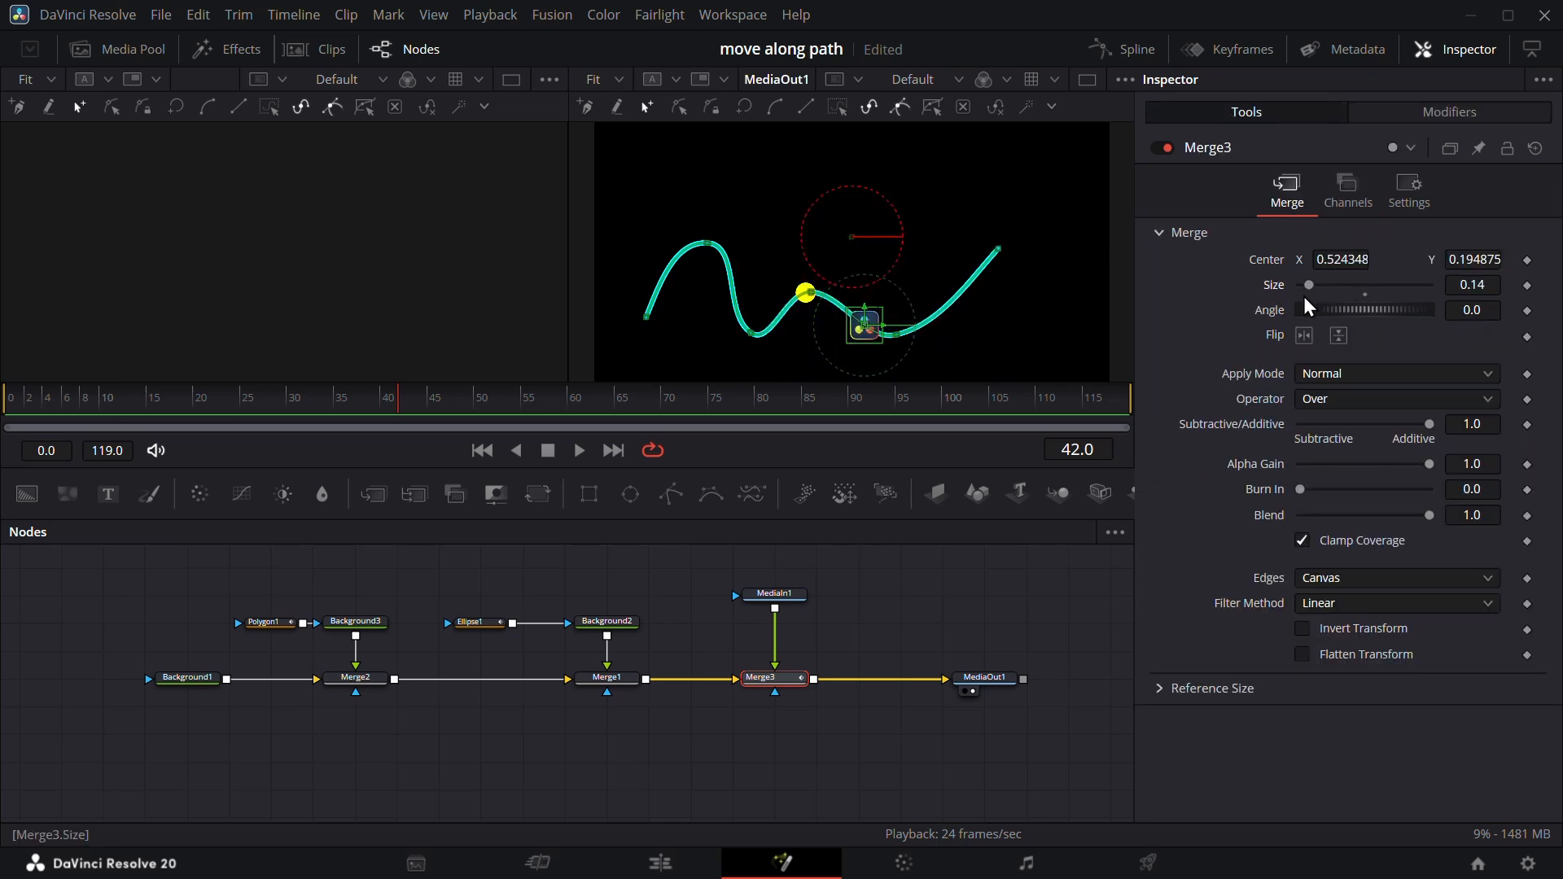
Set Path2's Displacement to 1.0 to move the logo to the curve's end, and adjust its Heading Offset.
{"action": "left_click", "coordinate": [1439, 114]}
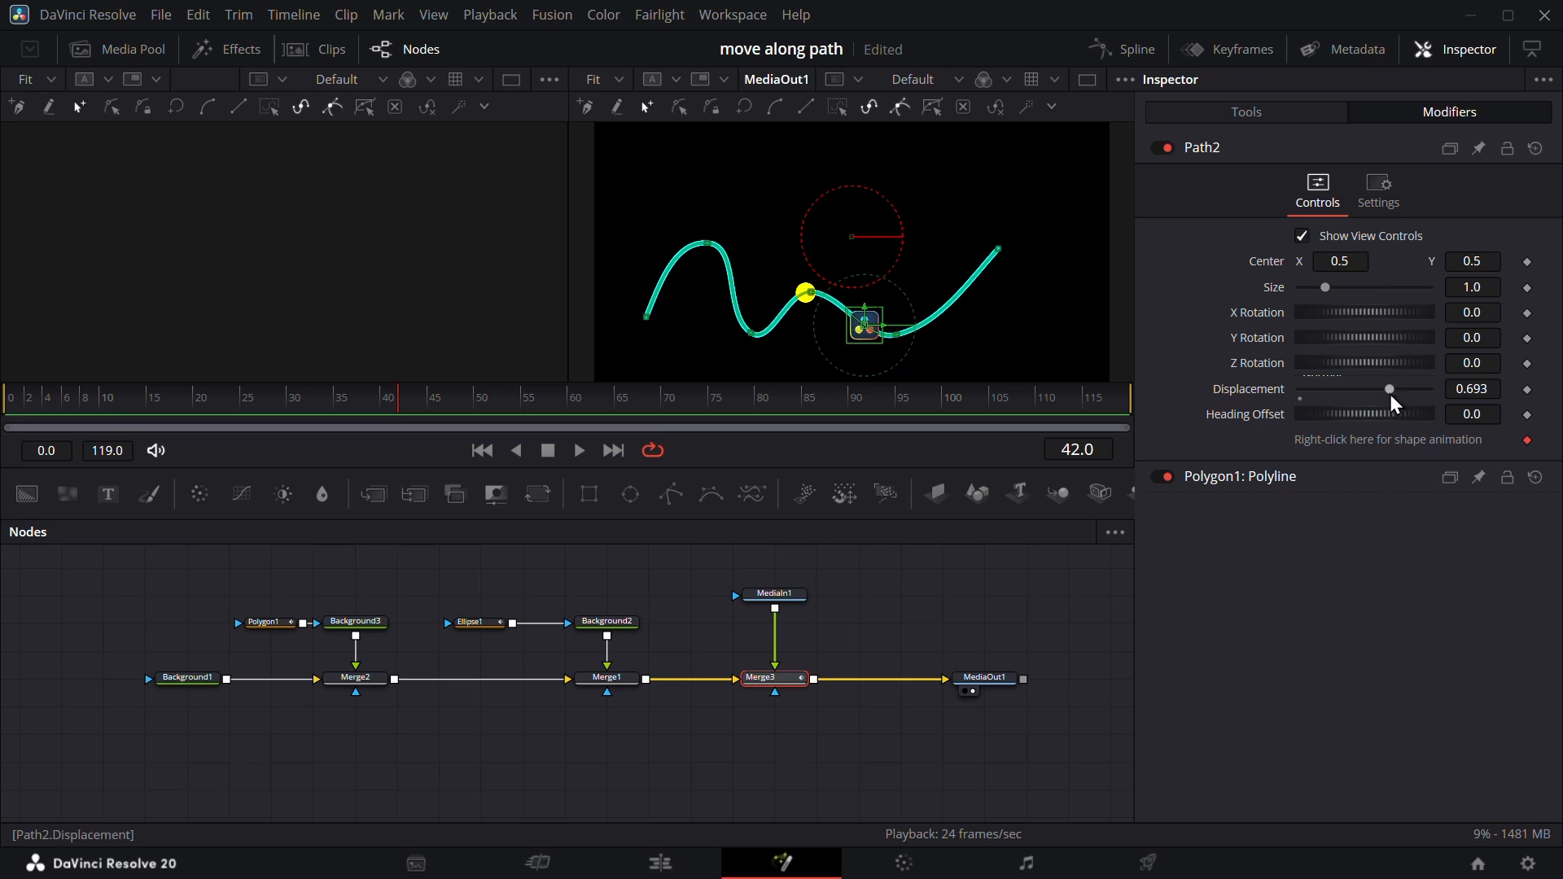
{"action": "left_click_drag", "start_coordinate": [1390, 394], "coordinate": [1444, 371]}
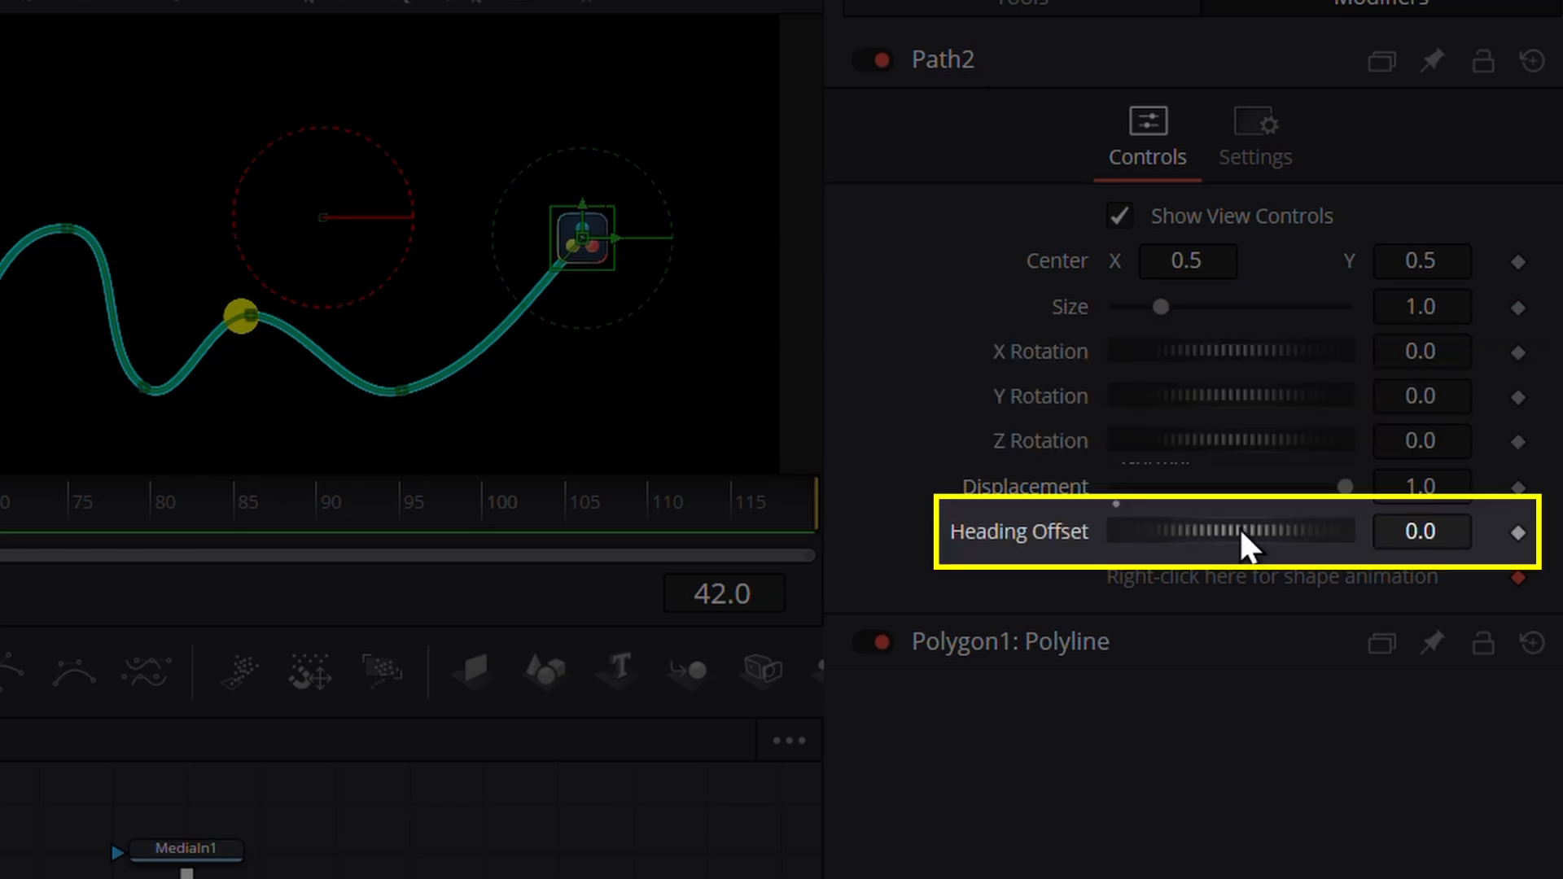
{"action": "mouse_move", "coordinate": [1236, 526]}
{"action": "left_mouse_down"}
{"action": "mouse_move", "coordinate": [1209, 533]}
{"action": "mouse_move", "coordinate": [1251, 508]}
{"action": "left_mouse_up"}
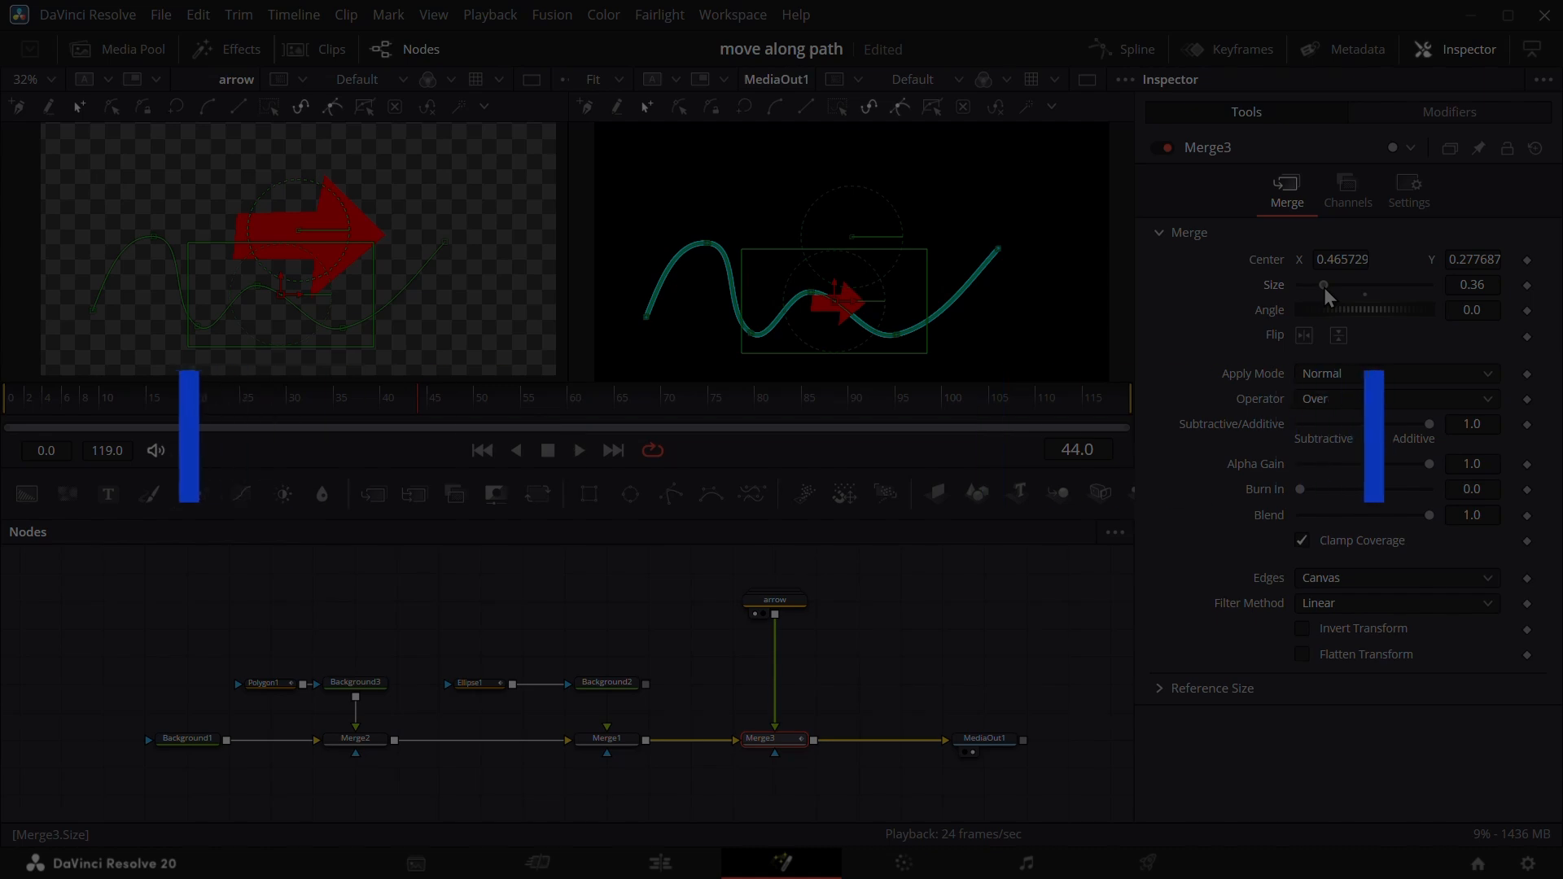
Set Path2's Displacement to 0.677 and its Heading Offset to -5.2 for the arrow.
{"action": "left_click", "coordinate": [1428, 109]}
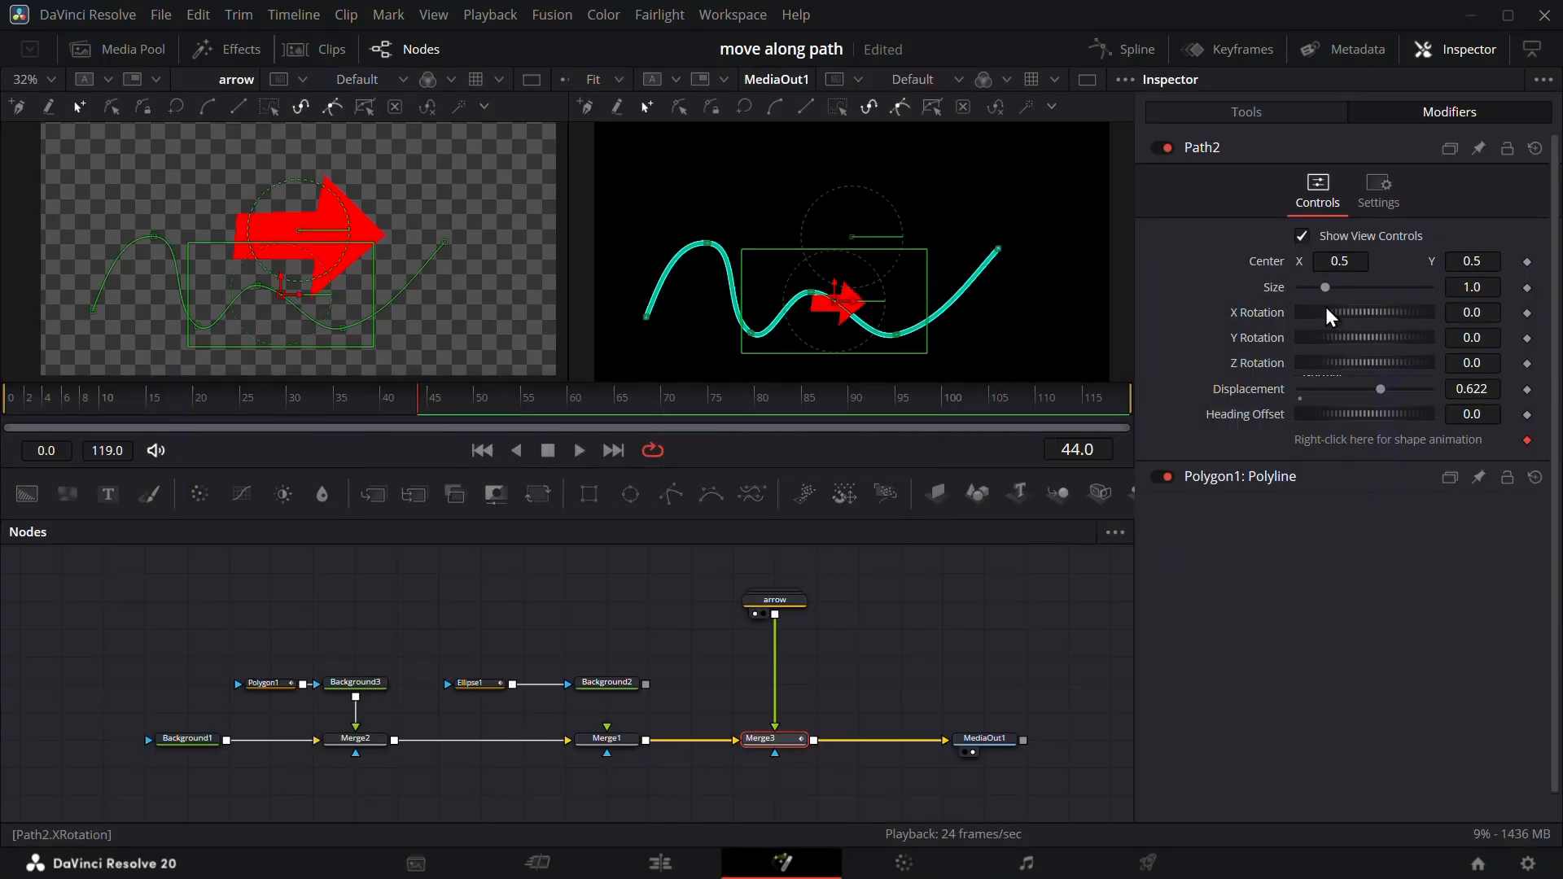
{"action": "mouse_move", "coordinate": [1376, 390]}
{"action": "left_mouse_down"}
{"action": "mouse_move", "coordinate": [1307, 382]}
{"action": "mouse_move", "coordinate": [1414, 376]}
{"action": "mouse_move", "coordinate": [1386, 376]}
{"action": "mouse_move", "coordinate": [1368, 415]}
{"action": "mouse_move", "coordinate": [1326, 415]}
{"action": "mouse_move", "coordinate": [1365, 414]}
{"action": "left_mouse_up"}
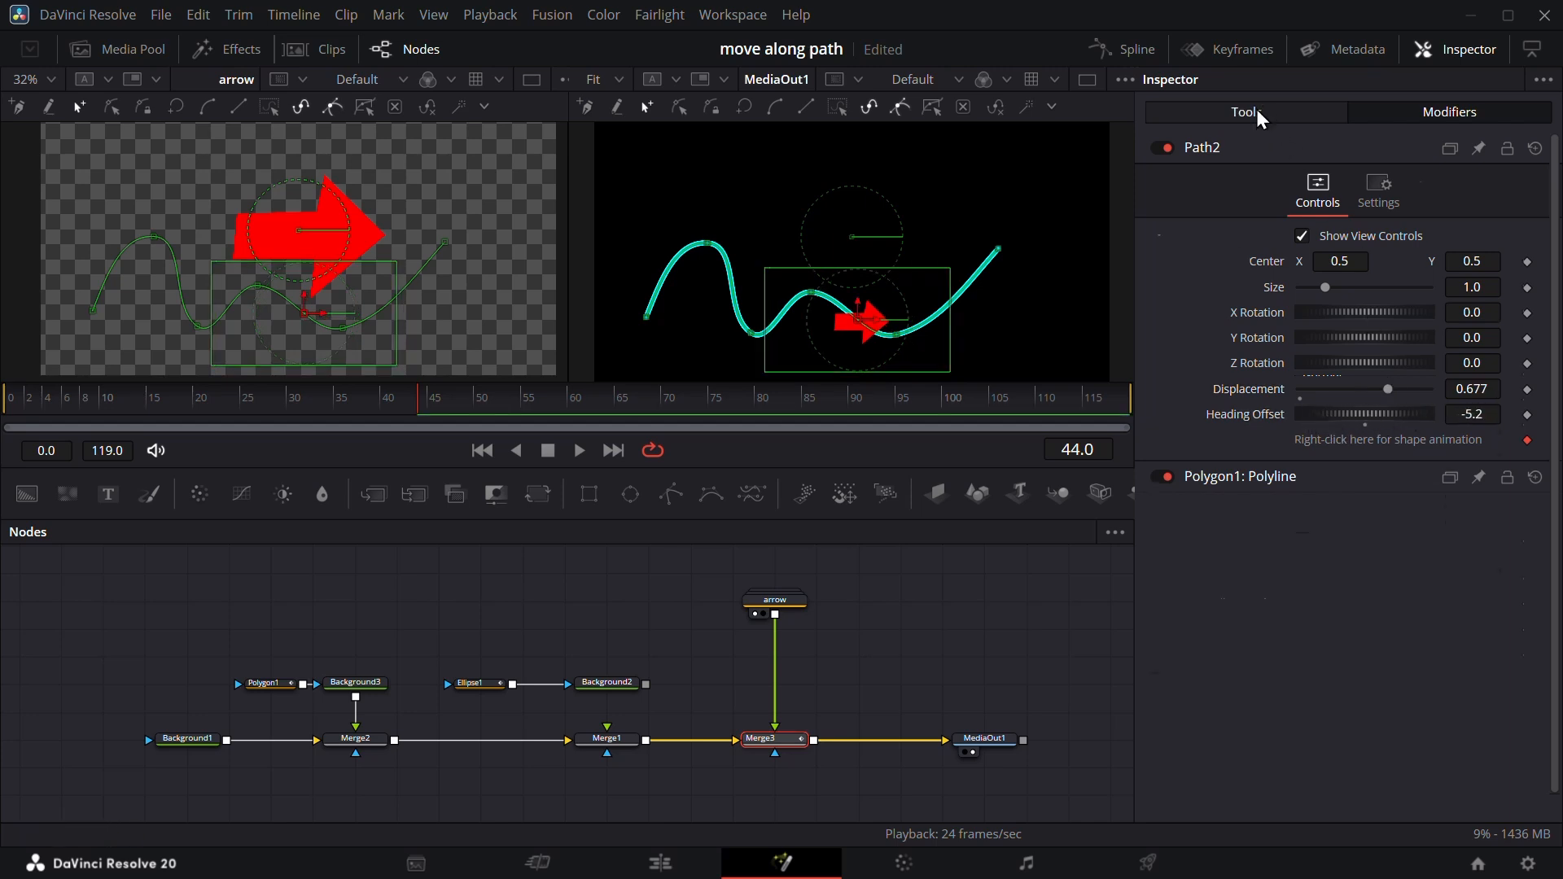
Test Merge3's Angle at 5.2 and connect the Angle to the Heading of Path2.
{"action": "left_click", "coordinate": [1256, 111]}
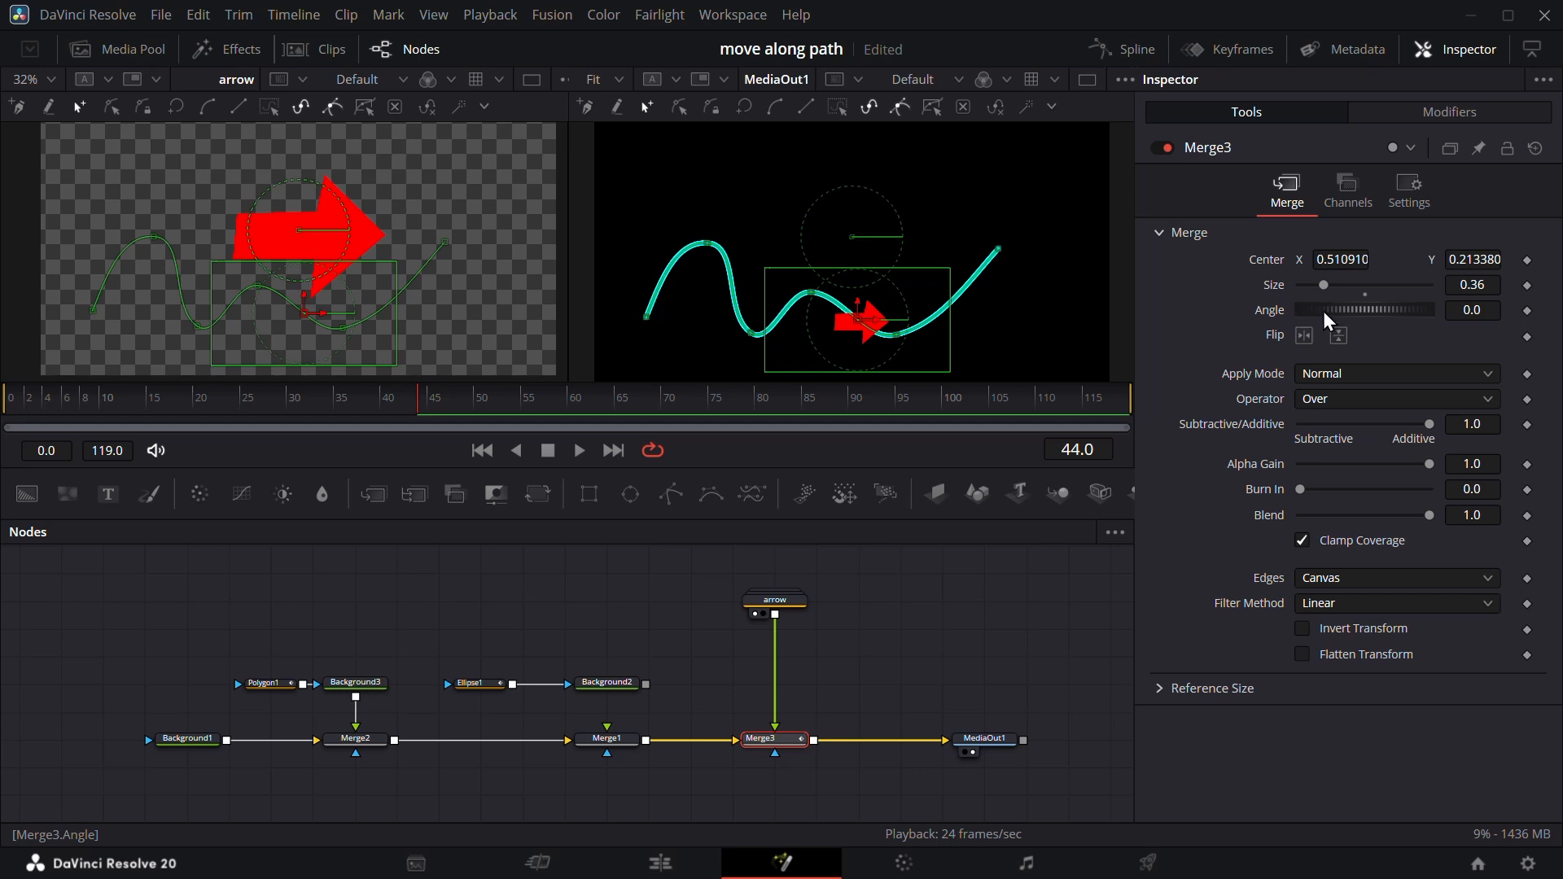
{"action": "left_click_drag", "start_coordinate": [1325, 312], "coordinate": [1342, 311]}
{"action": "right_click", "coordinate": [1268, 314]}
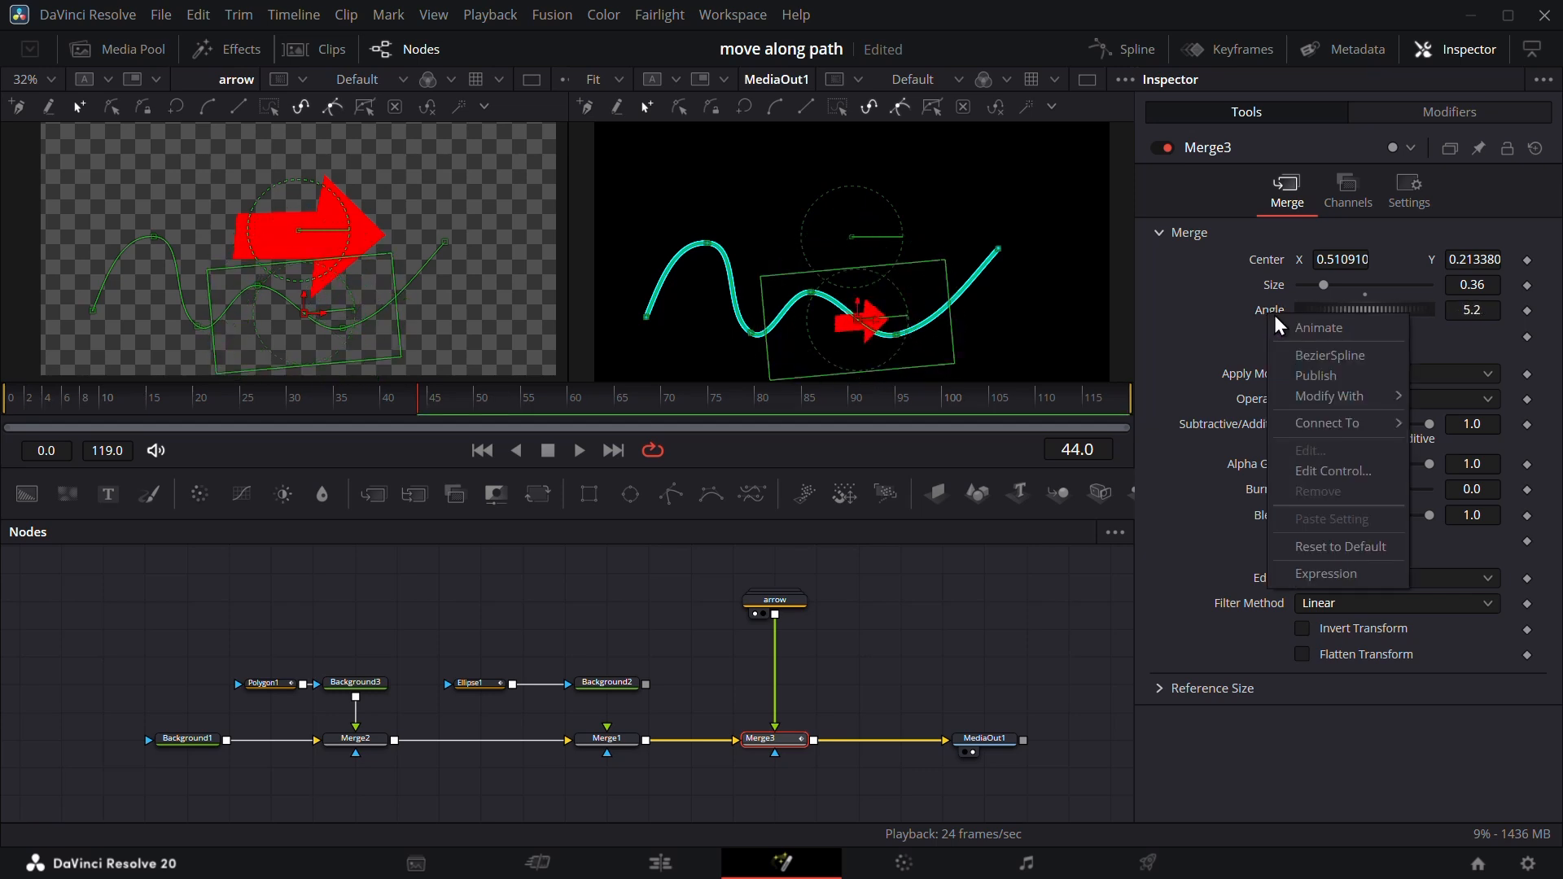
{"action": "mouse_move", "coordinate": [1355, 425]}
{"action": "mouse_move", "coordinate": [1469, 444]}
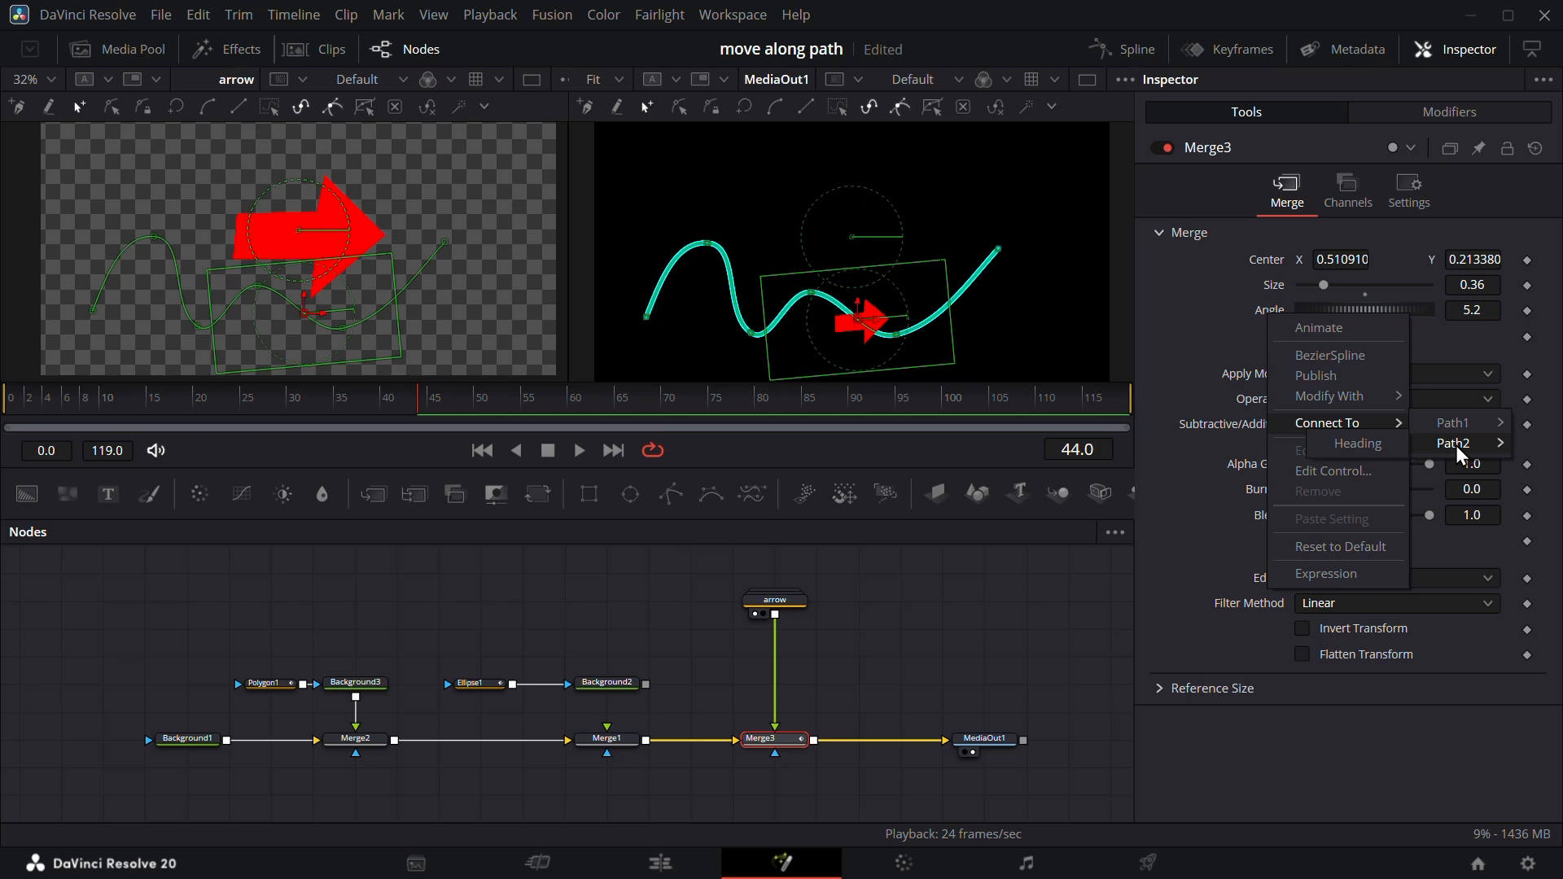
{"action": "left_click", "coordinate": [1370, 450]}
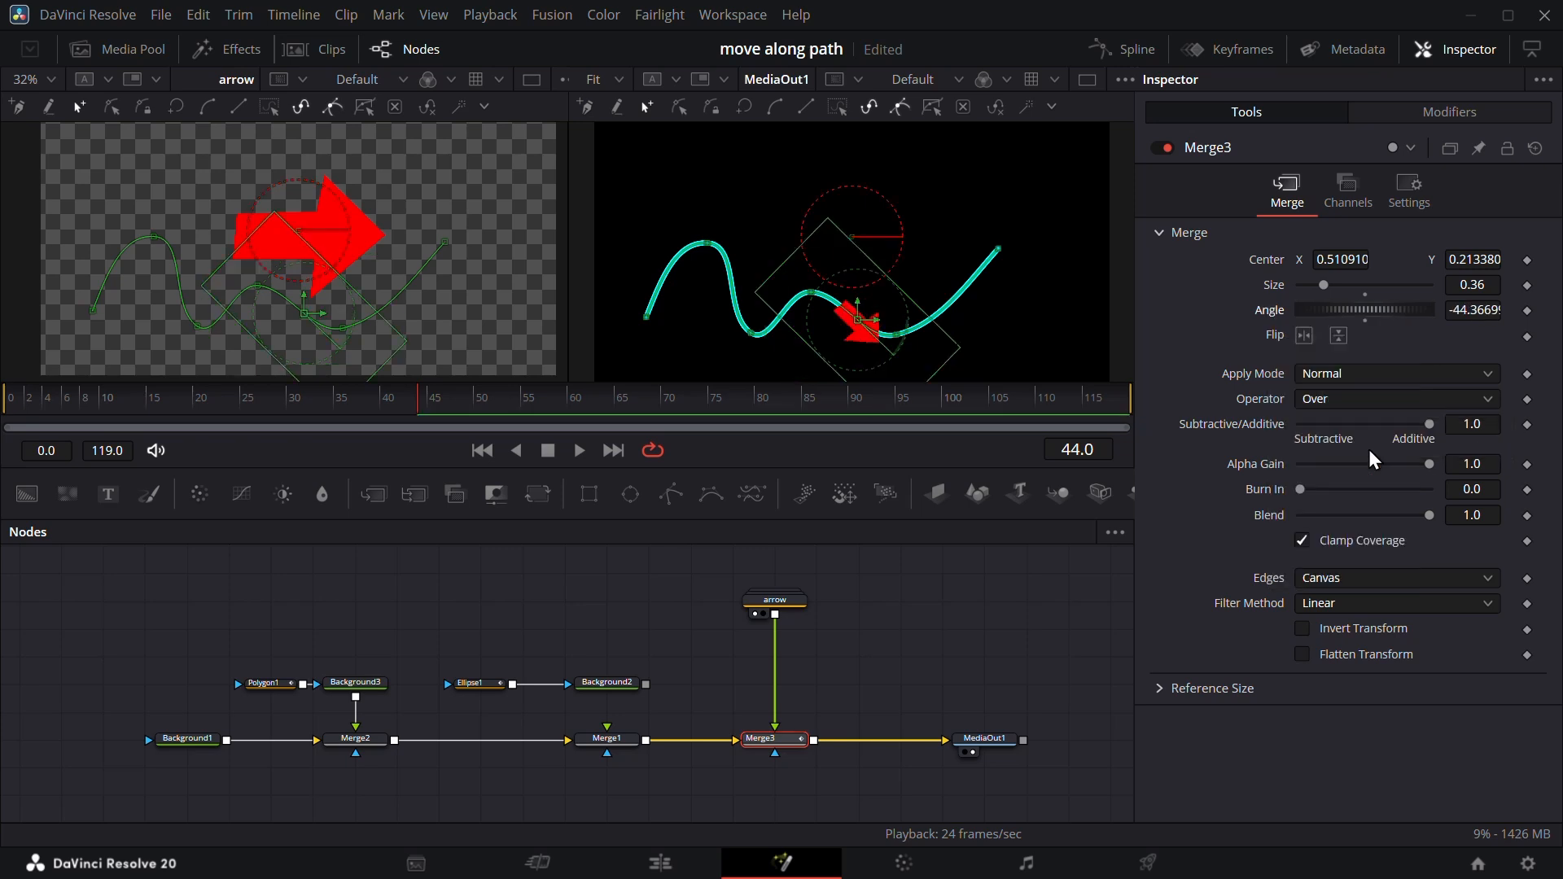
Move the arrow along the curve with Path2's Displacement, including 0.756, and set its Heading Offset to -190.4.
{"action": "left_click", "coordinate": [1417, 116]}
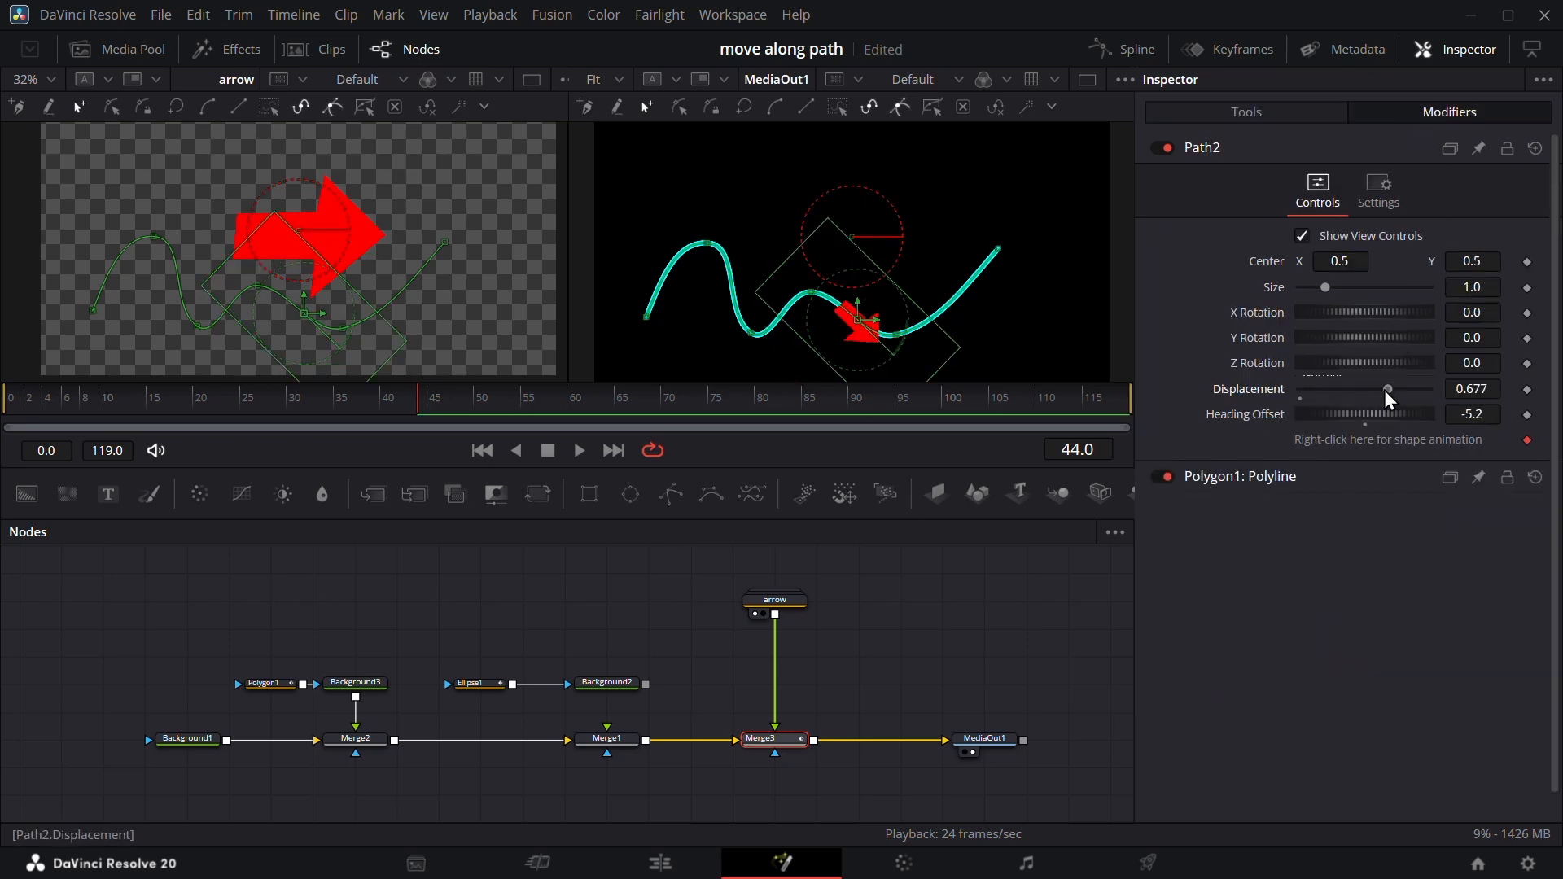
{"action": "left_click_drag", "start_coordinate": [1386, 389], "coordinate": [1297, 403]}
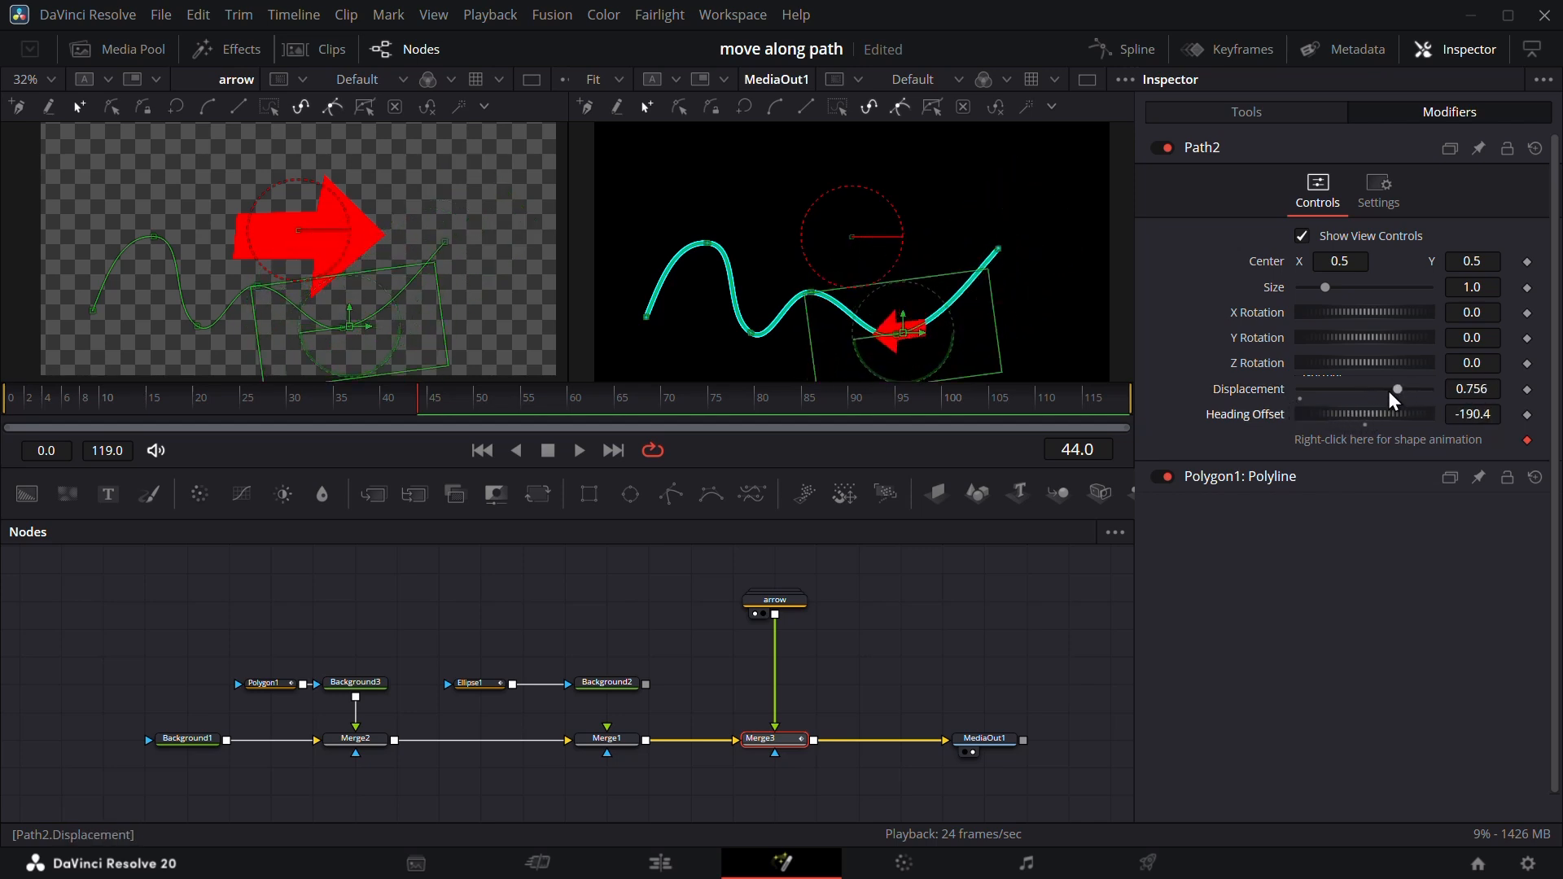
{"action": "mouse_move", "coordinate": [1391, 390]}
{"action": "left_mouse_down"}
{"action": "mouse_move", "coordinate": [1340, 389]}
{"action": "mouse_move", "coordinate": [1420, 390]}
{"action": "mouse_move", "coordinate": [1363, 412]}
{"action": "mouse_move", "coordinate": [1418, 404]}
{"action": "left_mouse_up"}
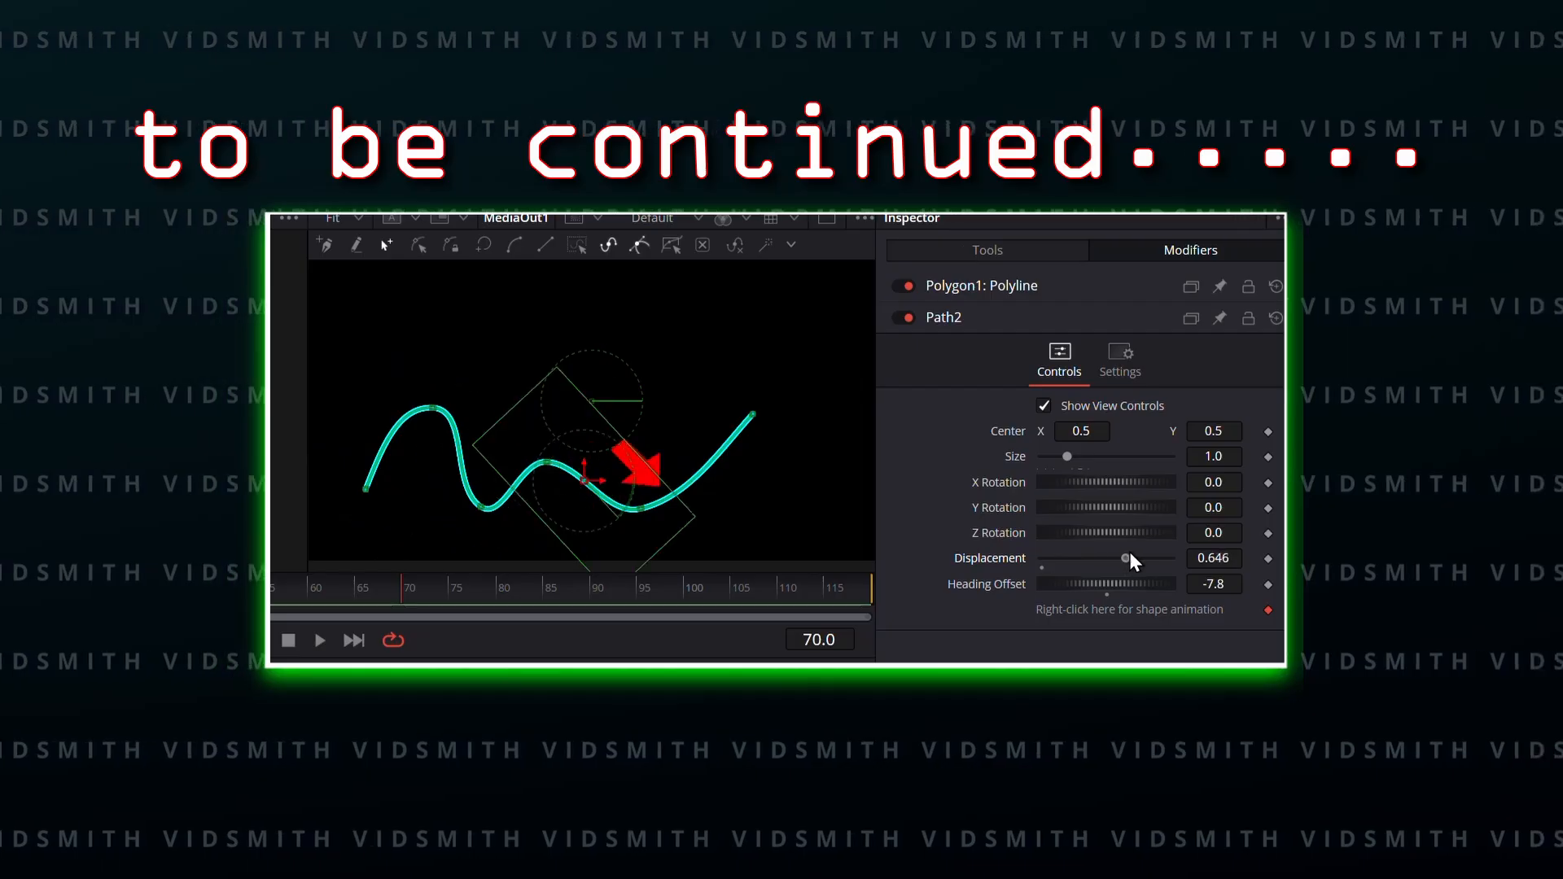
{"action": "left_click_drag", "start_coordinate": [1130, 554], "coordinate": [1068, 558]}
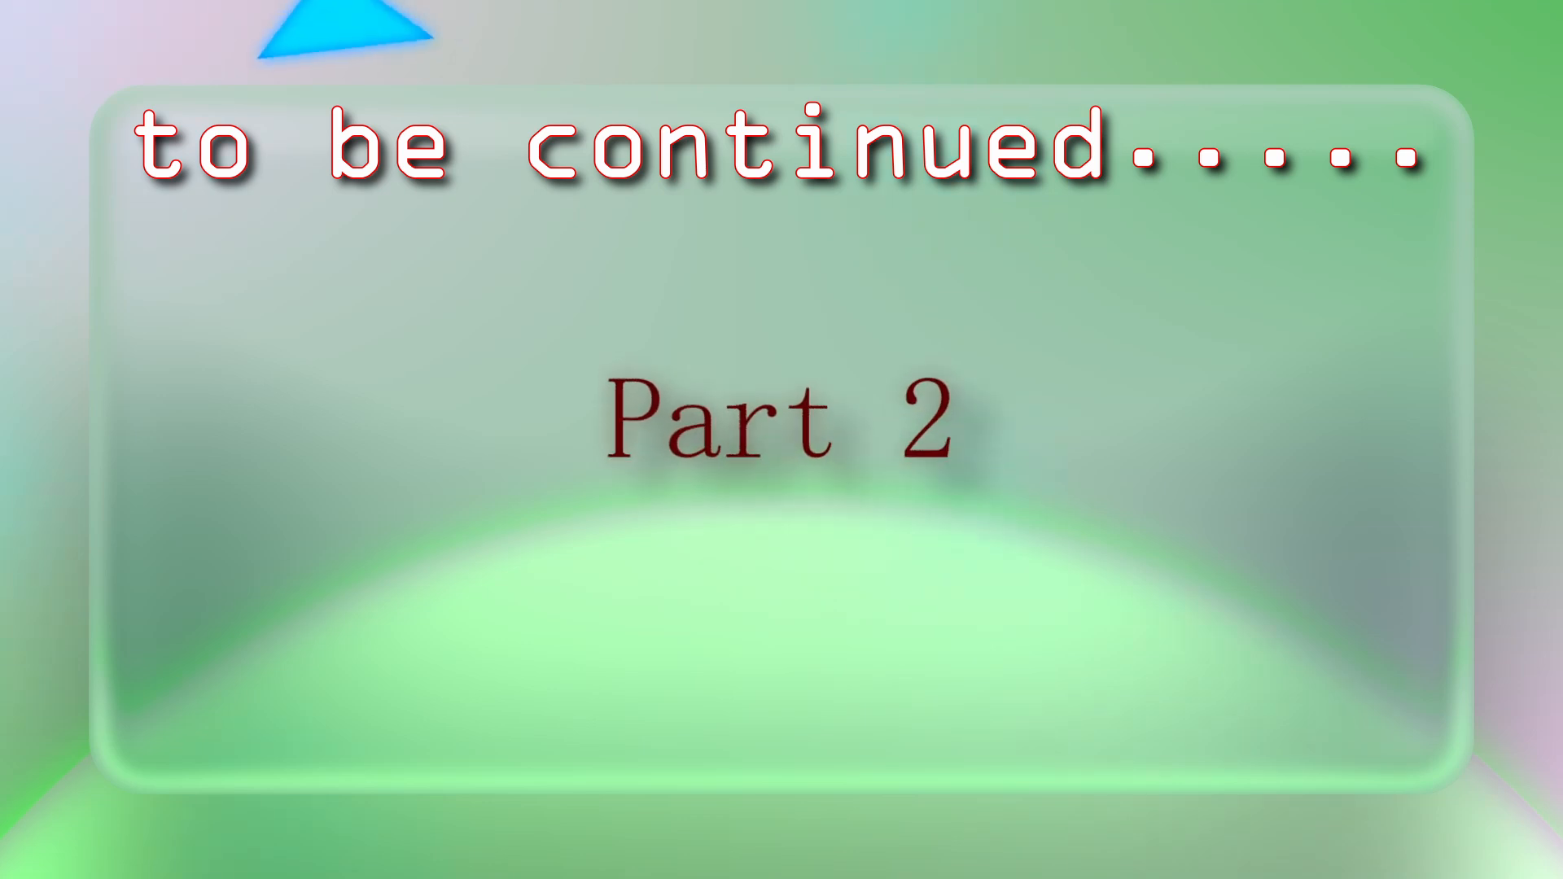